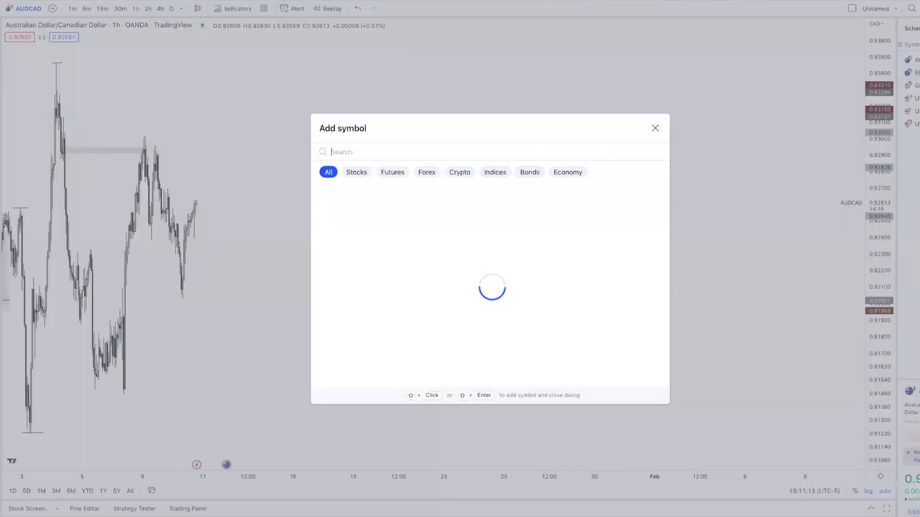
Add the OANDA AUDJPY forex pair to the watchlist and close the symbol search
{"action": "type", "text": "AUDJPY"}
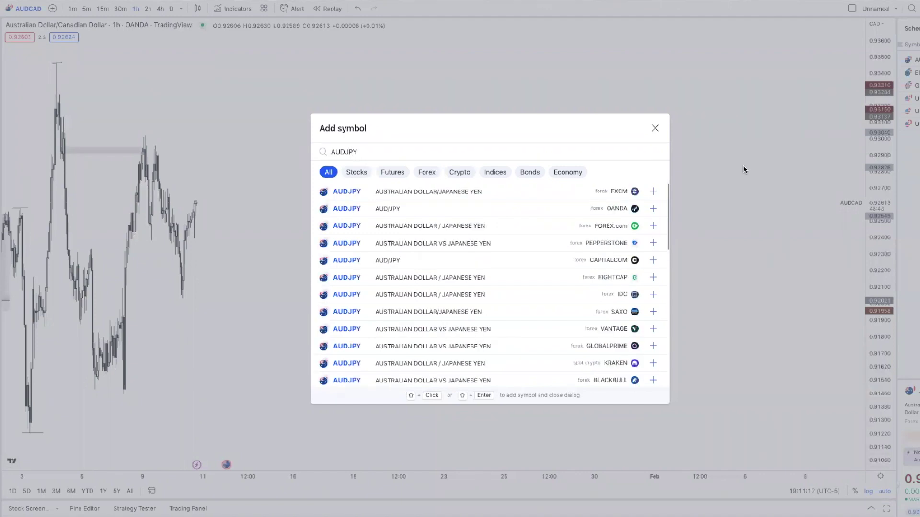
{"action": "left_click", "coordinate": [621, 209]}
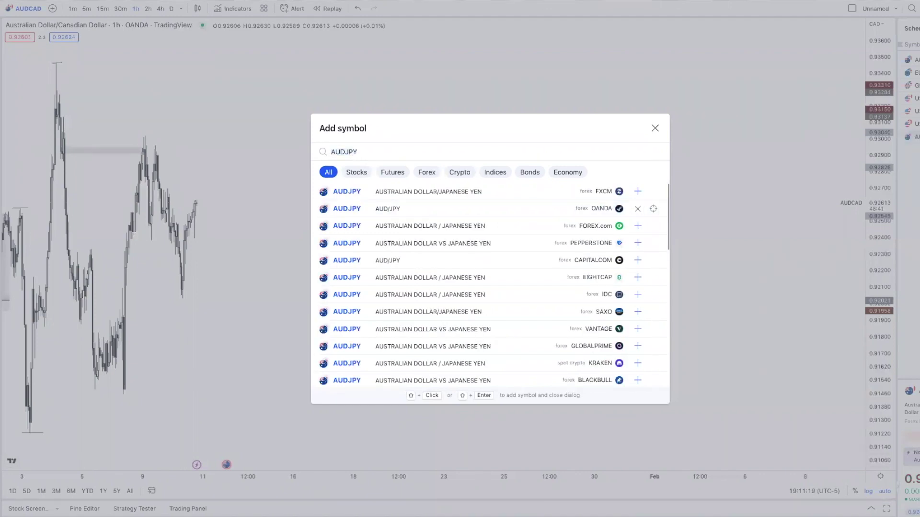
{"action": "key", "text": "Escape"}
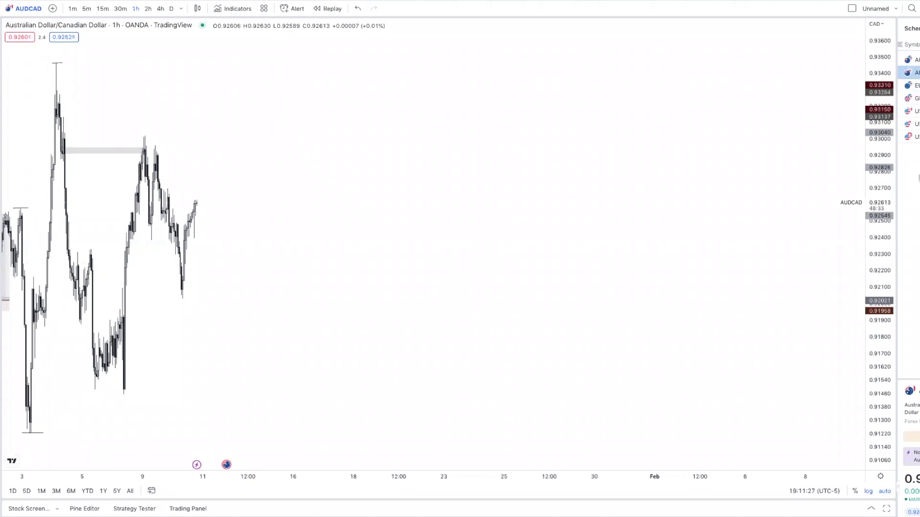
Switch the chart to AUDUSD and bring the late-December to January price action into view
{"action": "scroll", "coordinate": [703, 208], "scroll_direction": "down", "scroll_amount": 2}
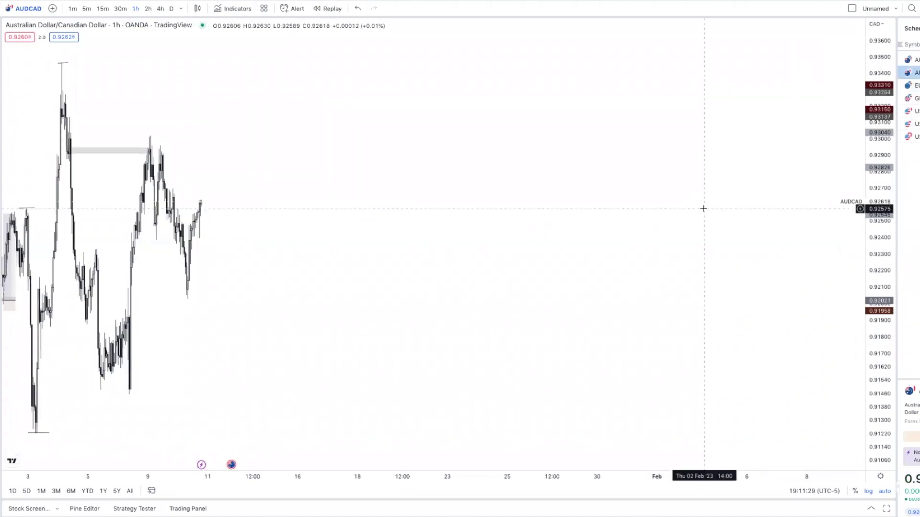
{"action": "left_click", "coordinate": [910, 59]}
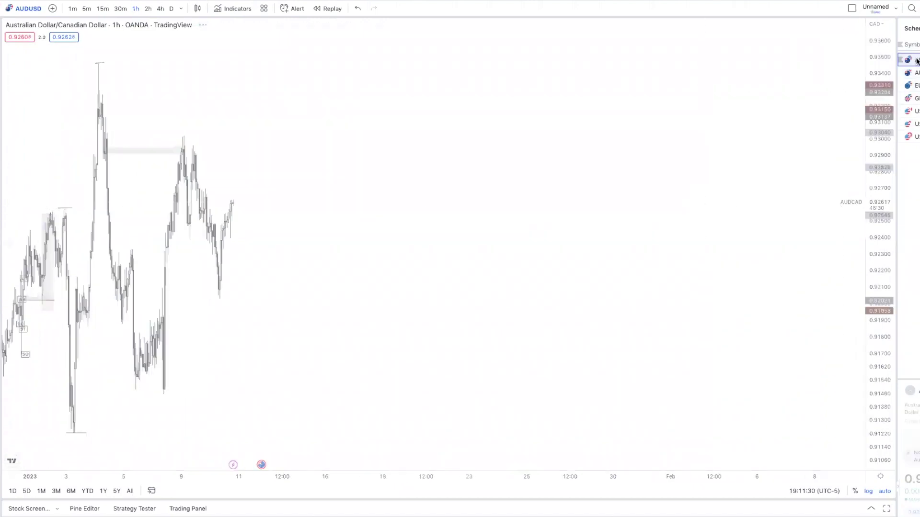
{"action": "scroll", "coordinate": [826, 151], "scroll_direction": "down", "scroll_amount": 1}
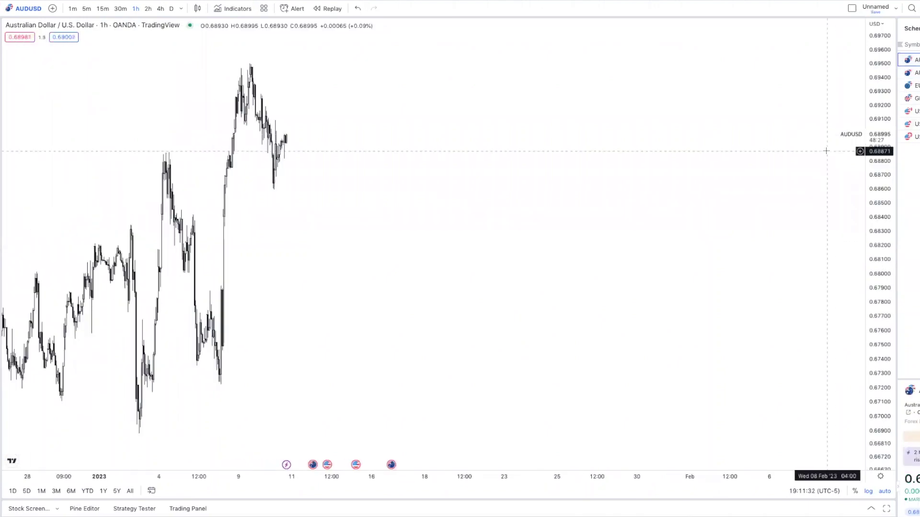
{"action": "scroll", "coordinate": [772, 349], "scroll_direction": "down", "scroll_amount": 1}
{"action": "scroll", "coordinate": [570, 226], "scroll_direction": "down", "scroll_amount": 1}
{"action": "scroll", "coordinate": [570, 226], "scroll_direction": "left", "scroll_amount": 5}
{"action": "scroll", "coordinate": [570, 226], "scroll_direction": "right", "scroll_amount": 2}
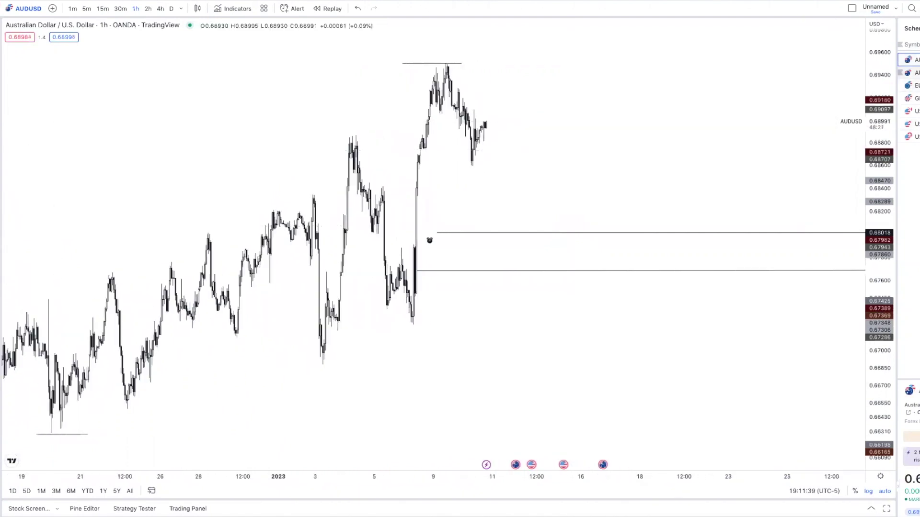
Examine the AUDUSD 1-hour price history and marked structure from mid-November 2022 up to the current price
{"action": "scroll", "coordinate": [736, 155], "scroll_direction": "left", "scroll_amount": 3}
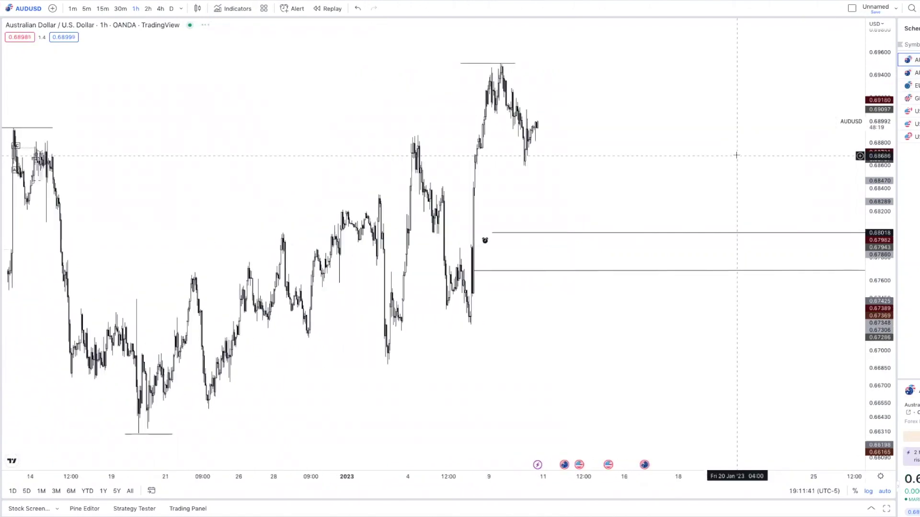
{"action": "scroll", "coordinate": [736, 155], "scroll_direction": "left", "scroll_amount": 1}
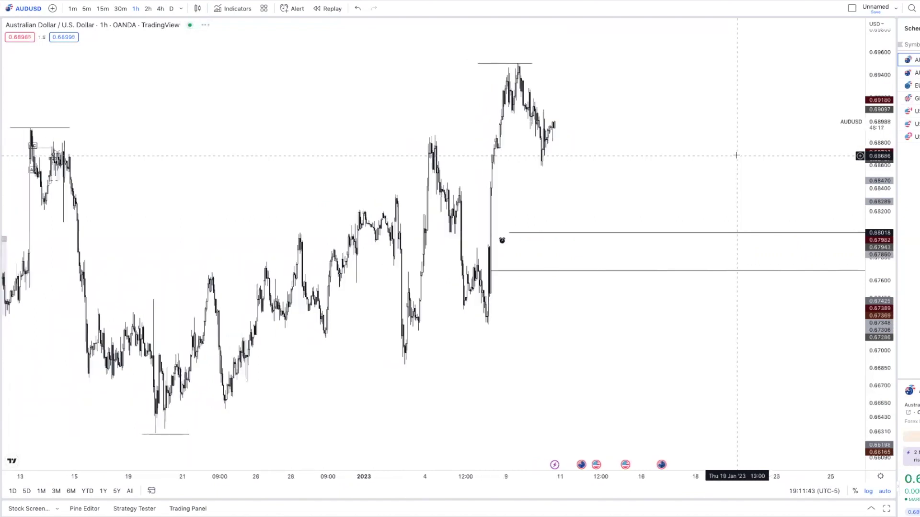
{"action": "scroll", "coordinate": [736, 155], "scroll_direction": "left", "scroll_amount": 8}
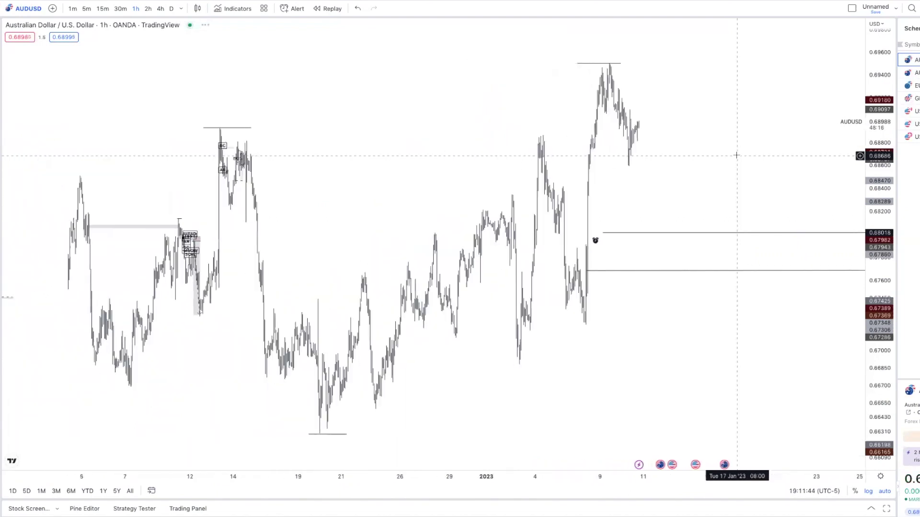
{"action": "scroll", "coordinate": [736, 156], "scroll_direction": "left", "scroll_amount": 2}
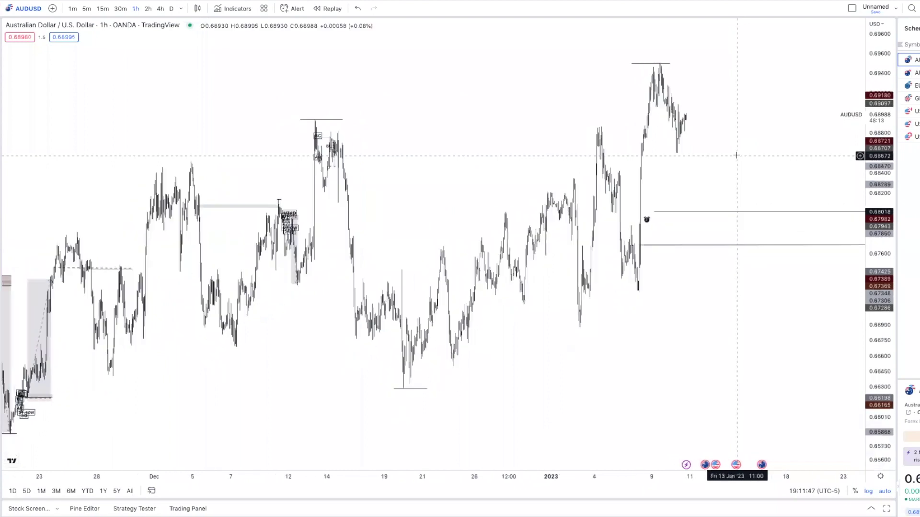
{"action": "scroll", "coordinate": [736, 155], "scroll_direction": "down", "scroll_amount": 2}
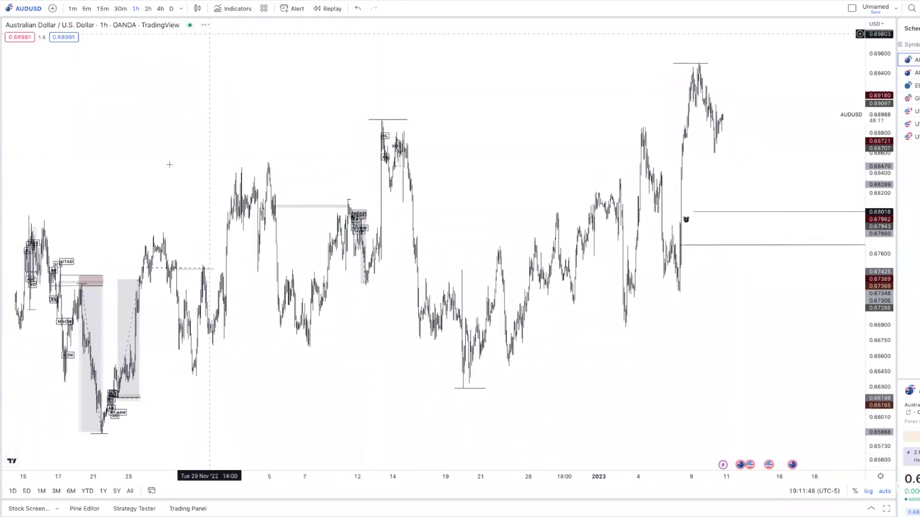
{"action": "scroll", "coordinate": [170, 165], "scroll_direction": "down", "scroll_amount": 4}
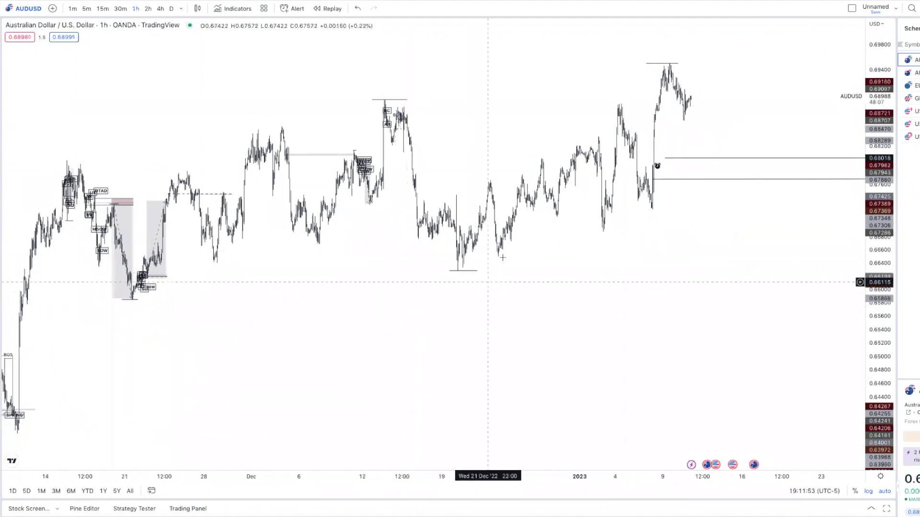
{"action": "scroll", "coordinate": [598, 204], "scroll_direction": "up", "scroll_amount": 5}
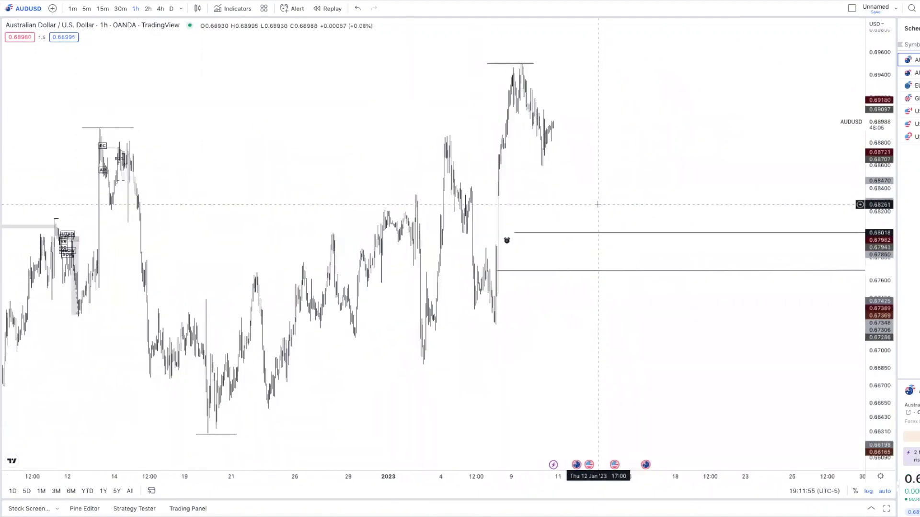
{"action": "scroll", "coordinate": [598, 204], "scroll_direction": "right", "scroll_amount": 2}
{"action": "key", "text": "super+w"}
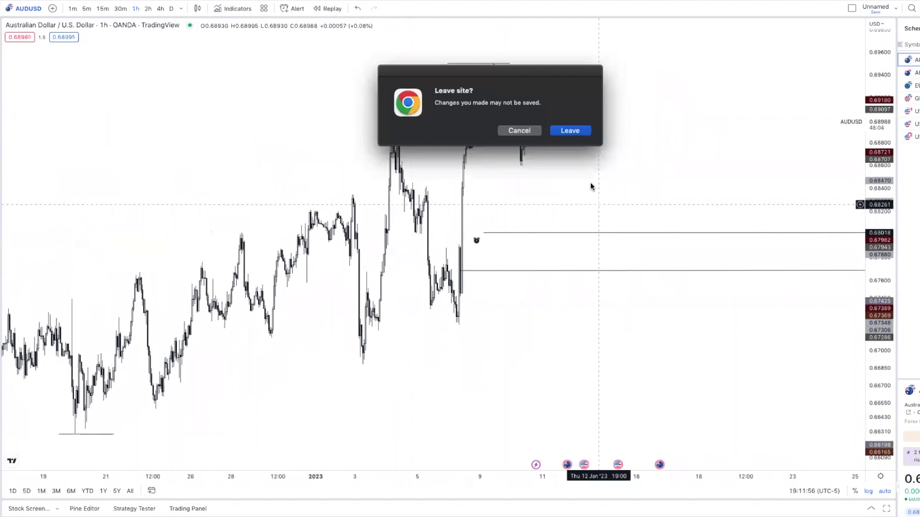
{"action": "left_click", "coordinate": [519, 130]}
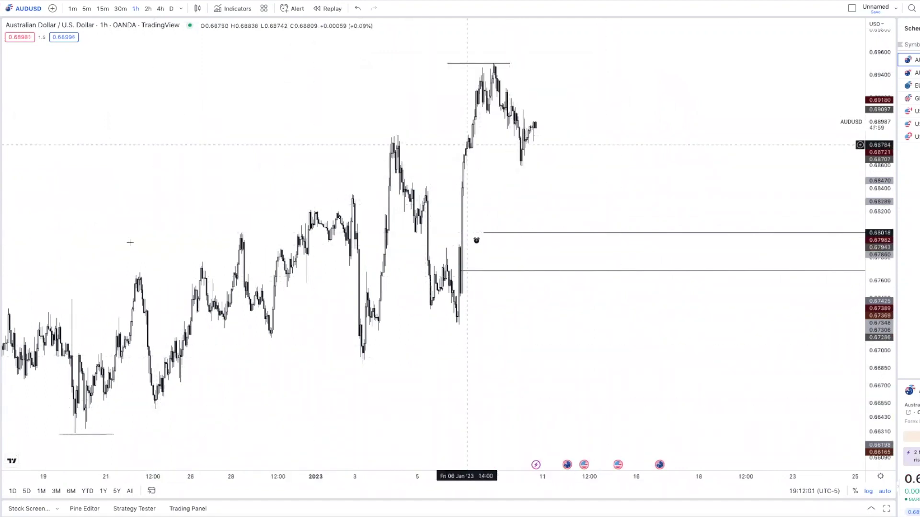
Draw a Fibonacci retracement from the December swing low at 0.66300 to the January swing high at 0.69496
{"action": "left_click", "coordinate": [120, 433]}
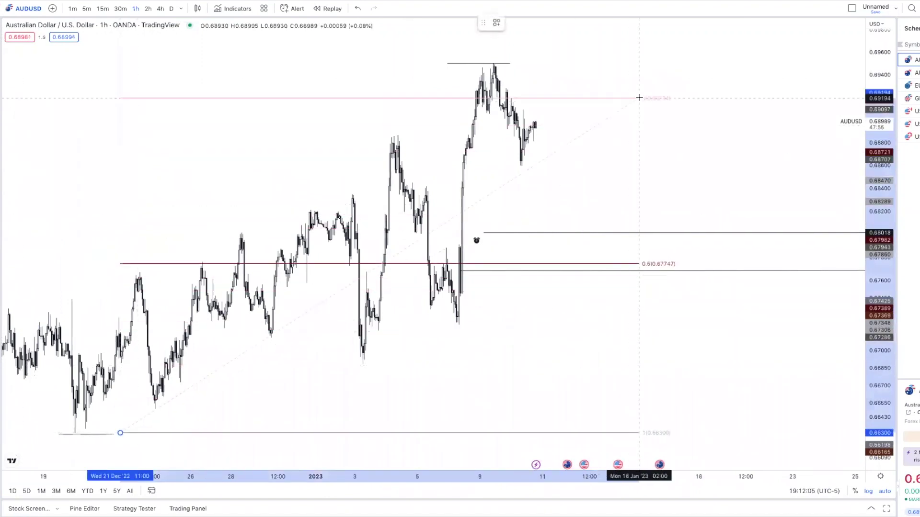
{"action": "left_click", "coordinate": [633, 64]}
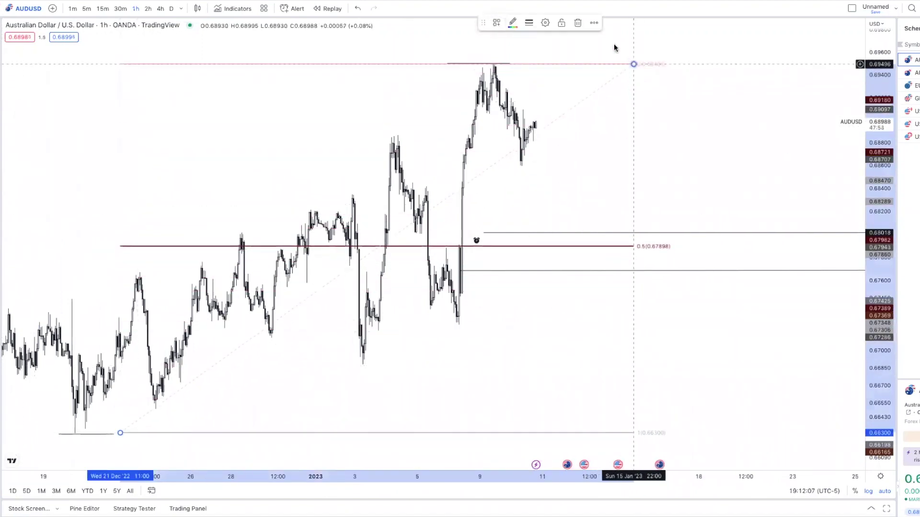
{"action": "left_click", "coordinate": [563, 148]}
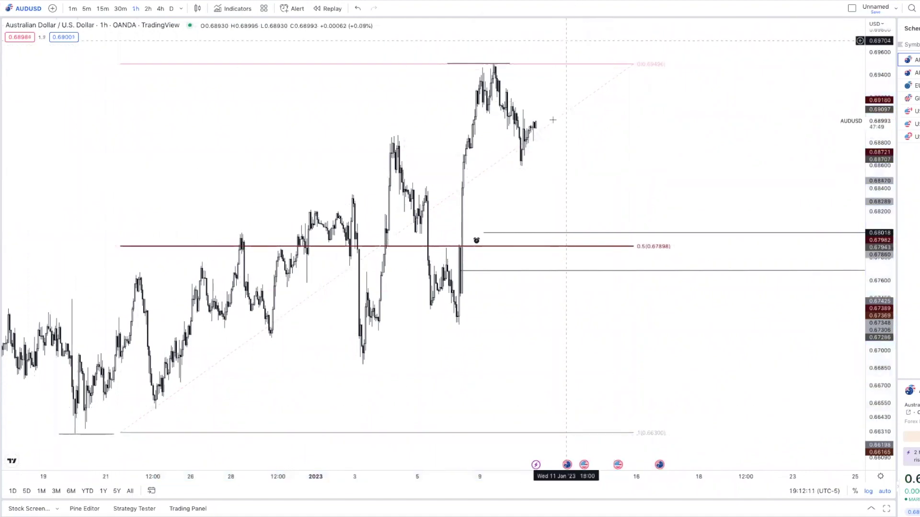
Draw a rectangle zone just above the 0.5 retracement level, from 0.67896 on 6 Jan to about 0.67950 on 26 Jan
{"action": "left_click", "coordinate": [4, 82]}
{"action": "left_click", "coordinate": [31, 109]}
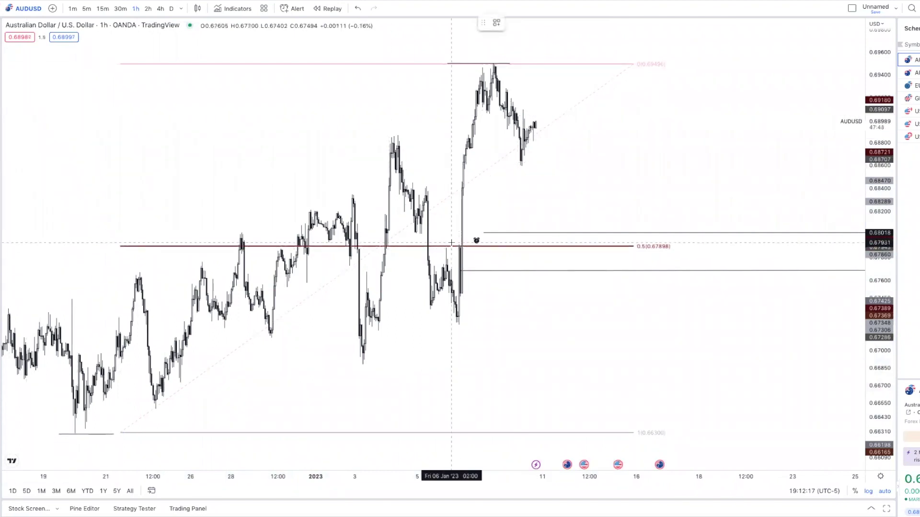
{"action": "scroll", "coordinate": [452, 243], "scroll_direction": "up", "scroll_amount": 2}
{"action": "scroll", "coordinate": [452, 243], "scroll_direction": "up", "scroll_amount": 3}
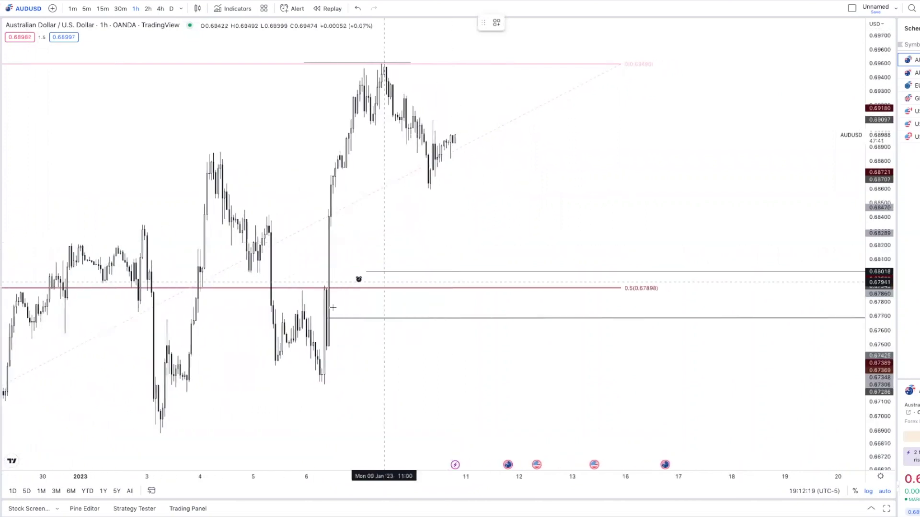
{"action": "left_click", "coordinate": [324, 288]}
{"action": "scroll", "coordinate": [684, 283], "scroll_direction": "down", "scroll_amount": 3}
{"action": "scroll", "coordinate": [685, 283], "scroll_direction": "down", "scroll_amount": 3}
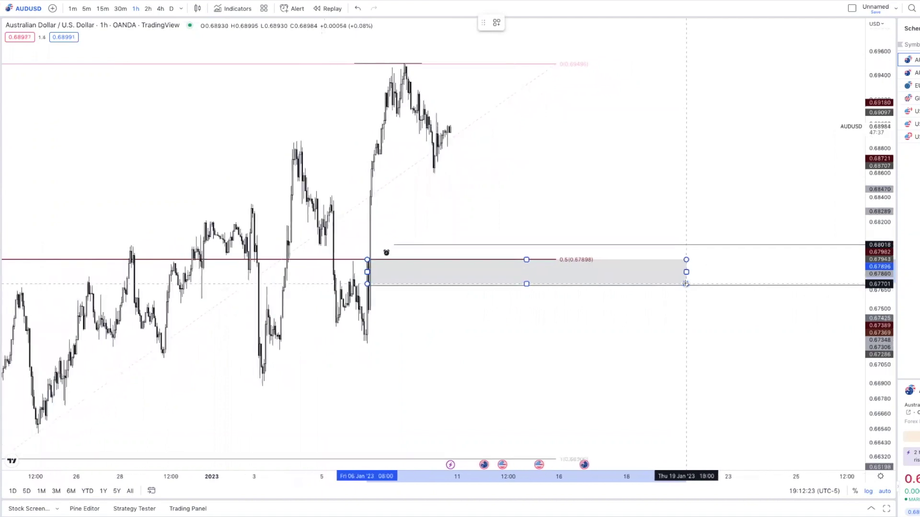
{"action": "scroll", "coordinate": [685, 283], "scroll_direction": "down", "scroll_amount": 2}
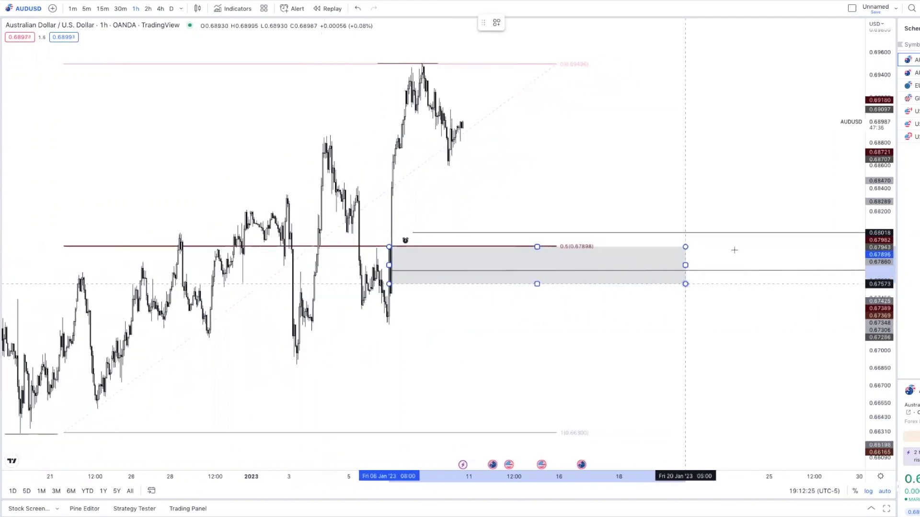
{"action": "left_click", "coordinate": [817, 241]}
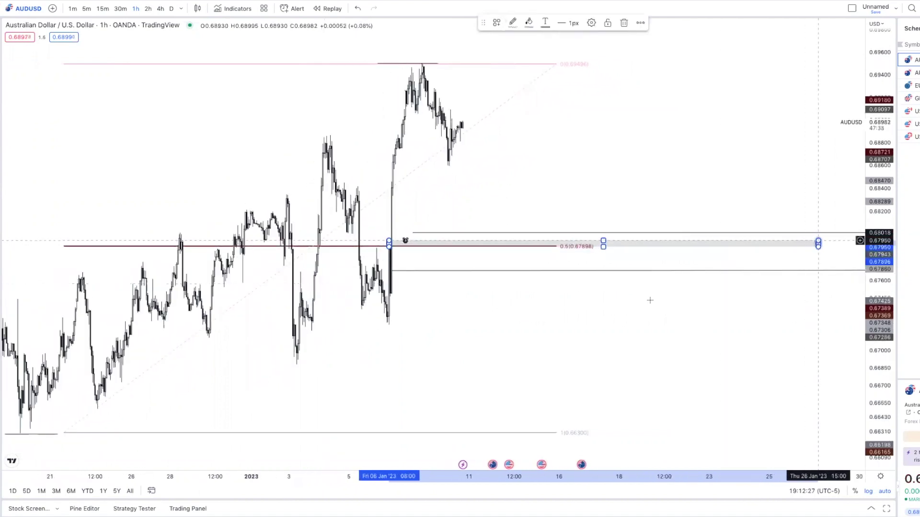
{"action": "left_click", "coordinate": [650, 300]}
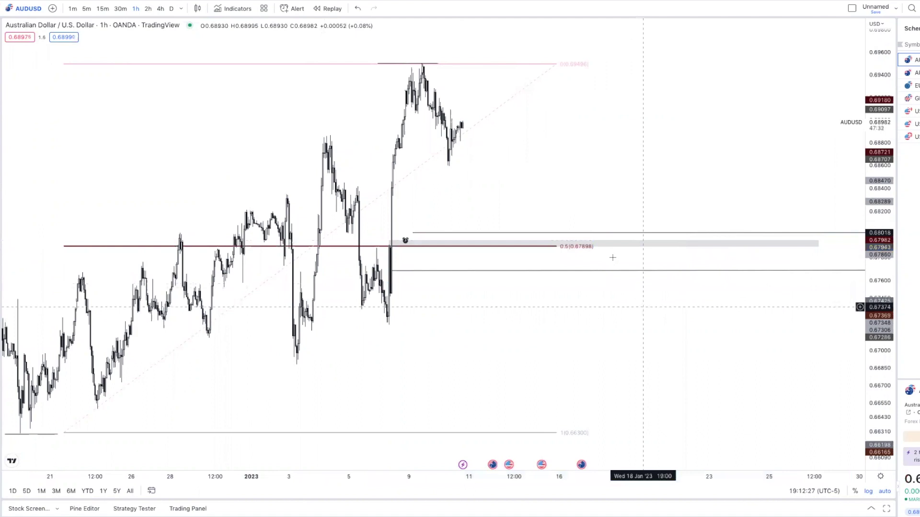
Delete the Fibonacci retracement and draw a new one from the 6 Jan low at 0.67228 to the January high at about 0.69511
{"action": "double_click", "coordinate": [466, 66]}
{"action": "key", "text": "Escape"}
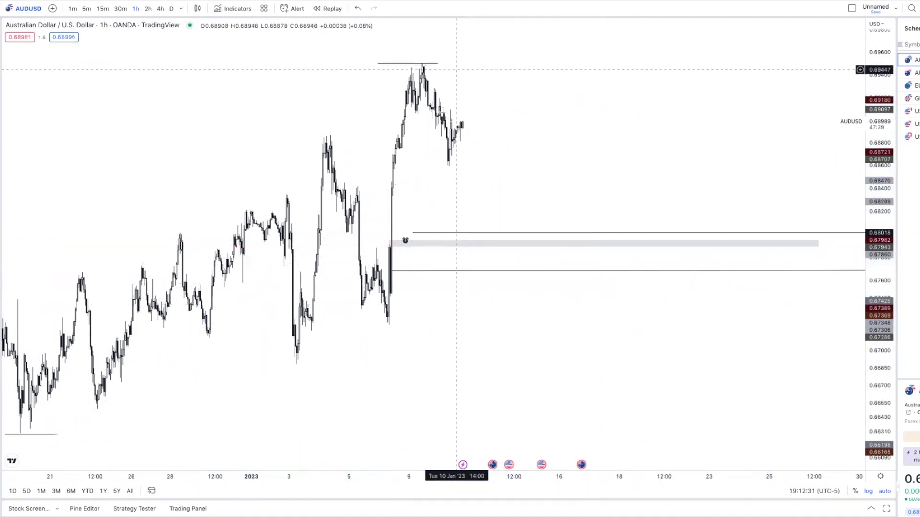
{"action": "key", "text": "alt+f"}
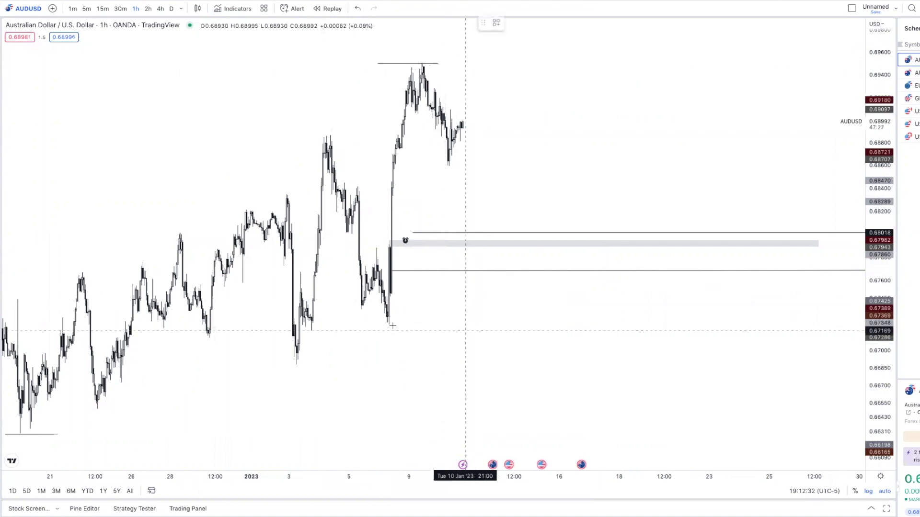
{"action": "left_click", "coordinate": [388, 323]}
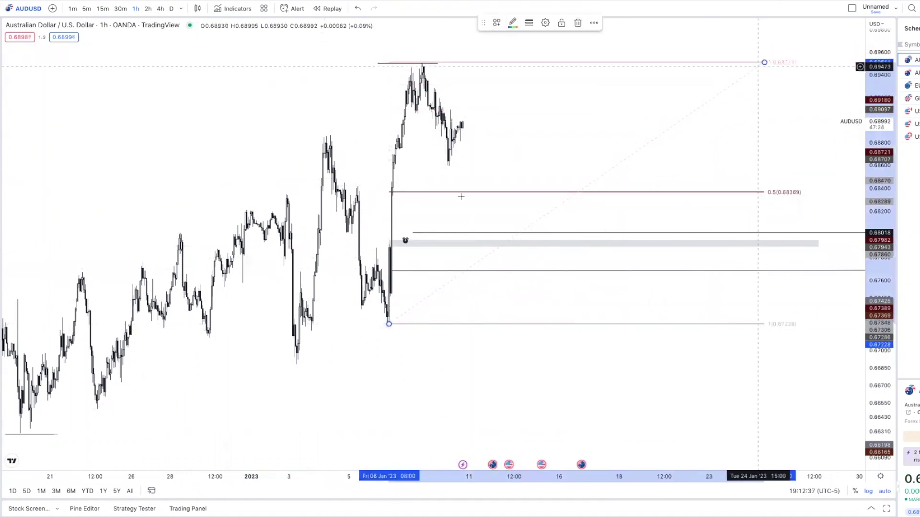
{"action": "left_click", "coordinate": [758, 67]}
Inspect the 0.5 level against the gray zone, then delete the Fibonacci retracement of the 6 Jan rally
{"action": "scroll", "coordinate": [380, 189], "scroll_direction": "up", "scroll_amount": 4}
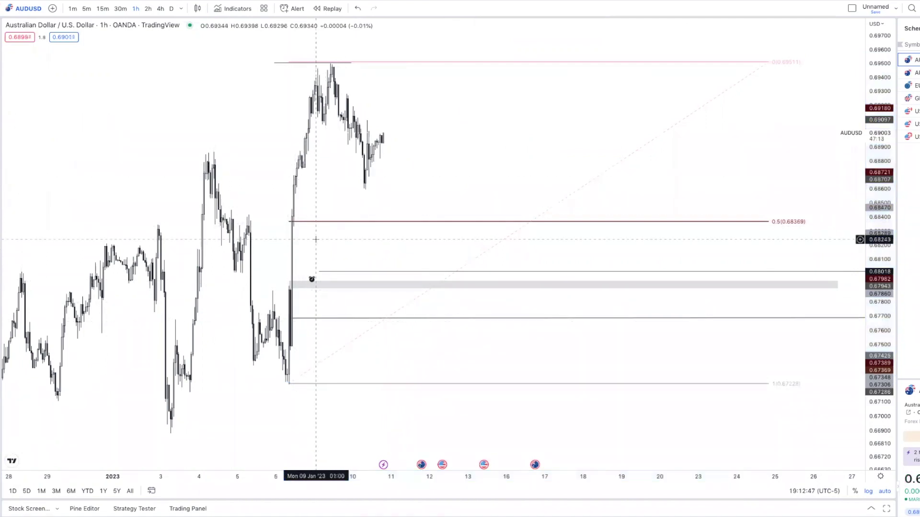
{"action": "scroll", "coordinate": [314, 234], "scroll_direction": "up", "scroll_amount": 1}
{"action": "left_click", "coordinate": [310, 221]}
{"action": "key", "text": "Delete"}
Trace the swing structure with connected lines from the December low through January's high down to about 0.68544, and undo the drawing
{"action": "scroll", "coordinate": [347, 260], "scroll_direction": "down", "scroll_amount": 5}
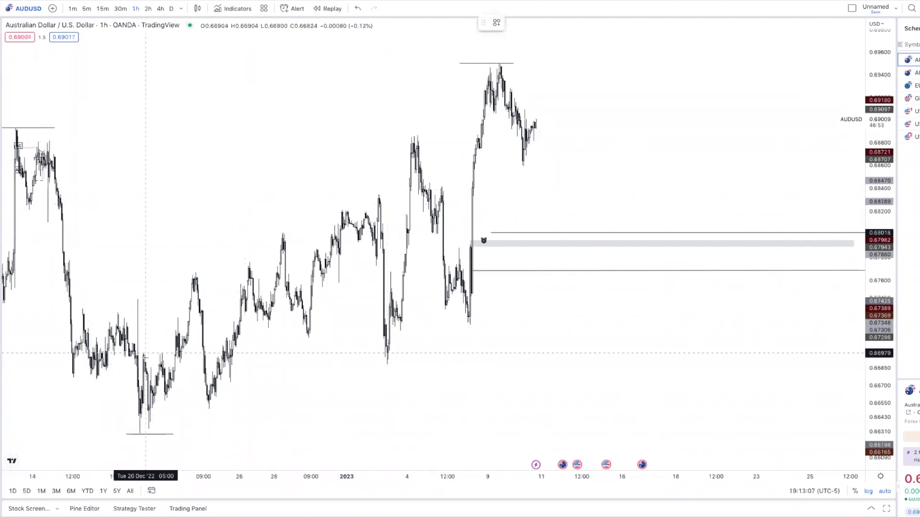
{"action": "left_click", "coordinate": [138, 431]}
{"action": "left_click", "coordinate": [194, 279]}
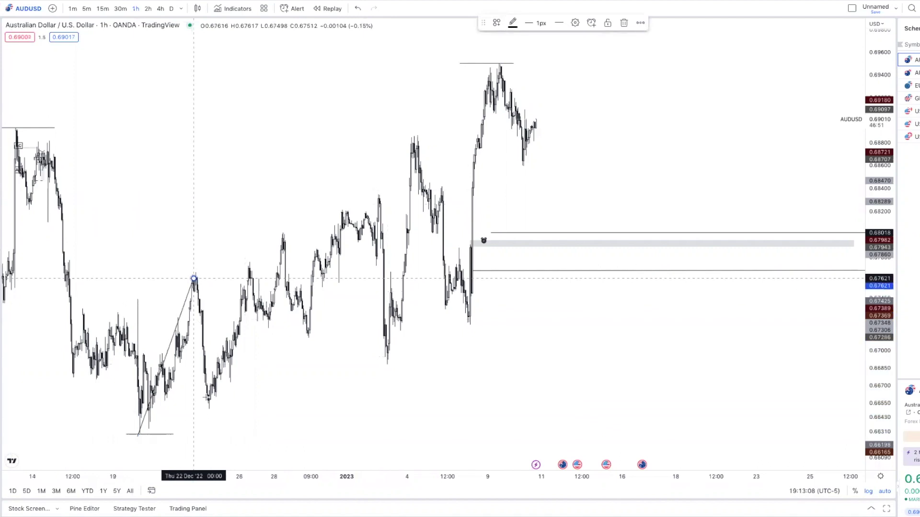
{"action": "left_click", "coordinate": [208, 401]}
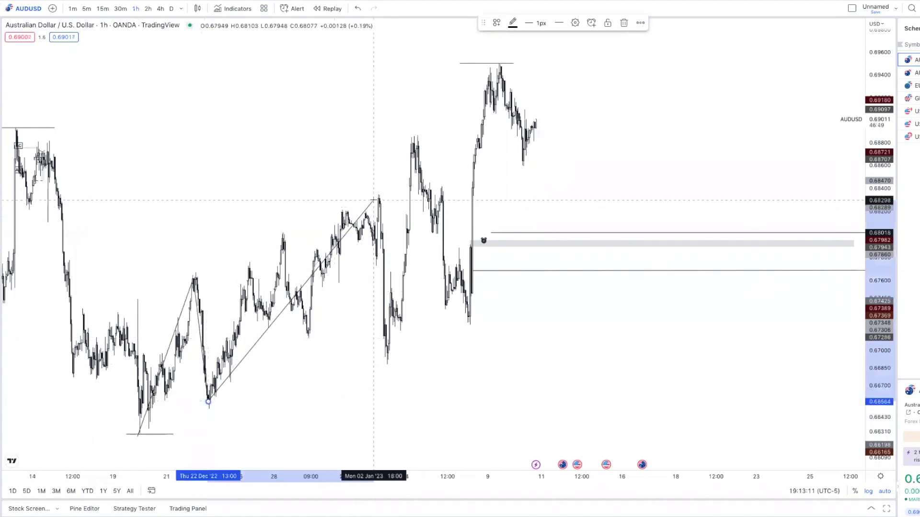
{"action": "left_click", "coordinate": [374, 201]}
{"action": "left_click", "coordinate": [386, 365]}
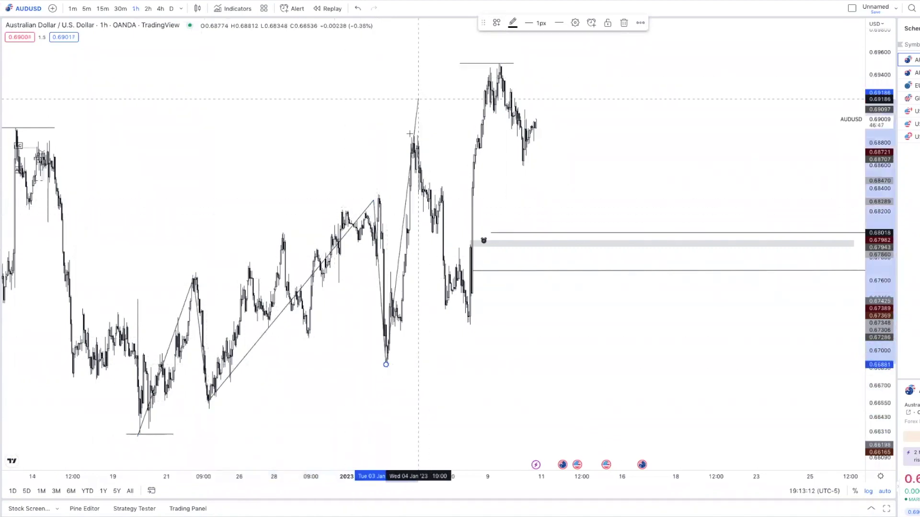
{"action": "left_click", "coordinate": [411, 139]}
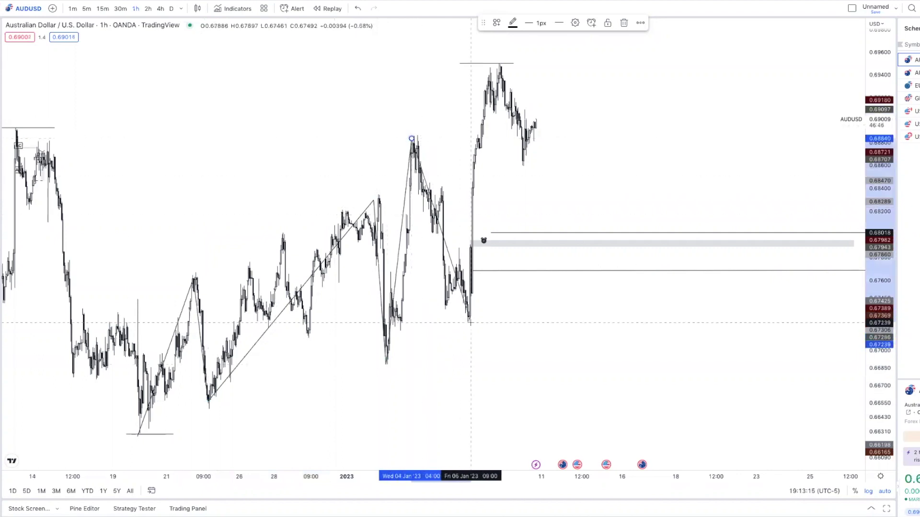
{"action": "left_click", "coordinate": [467, 325]}
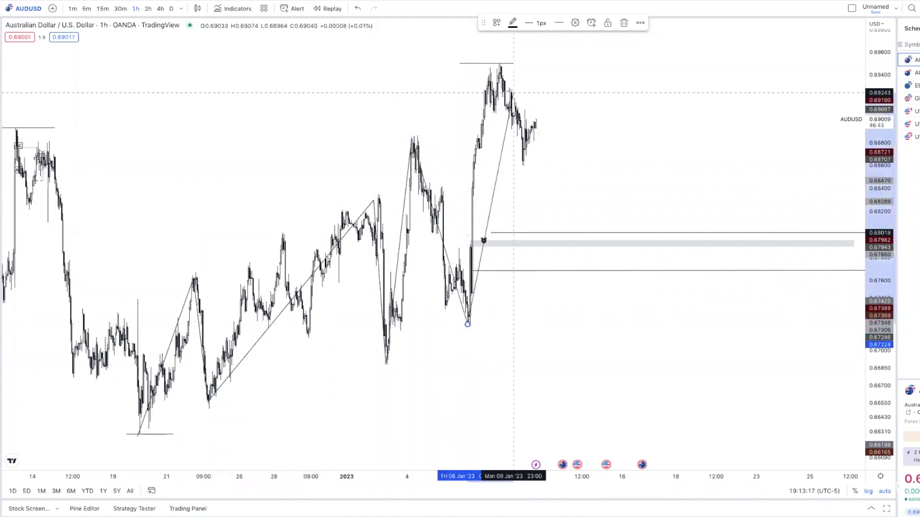
{"action": "left_click", "coordinate": [499, 67]}
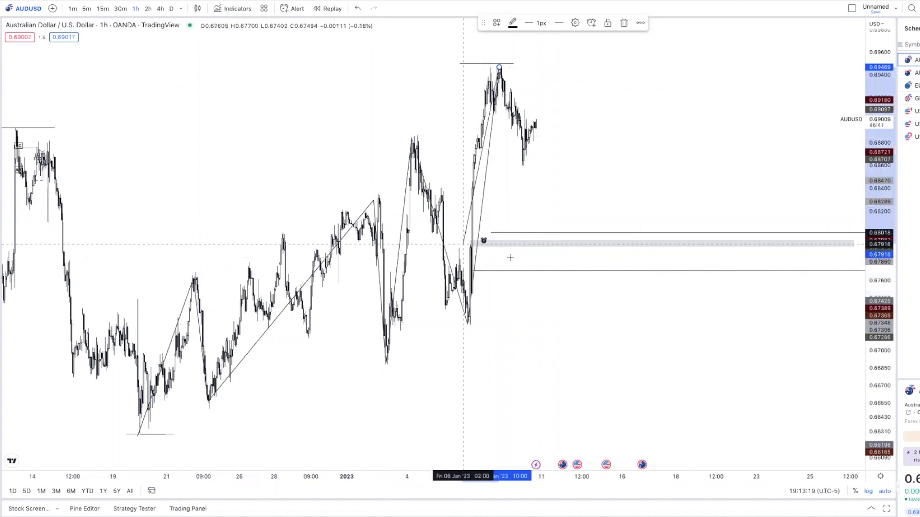
{"action": "left_click", "coordinate": [585, 172]}
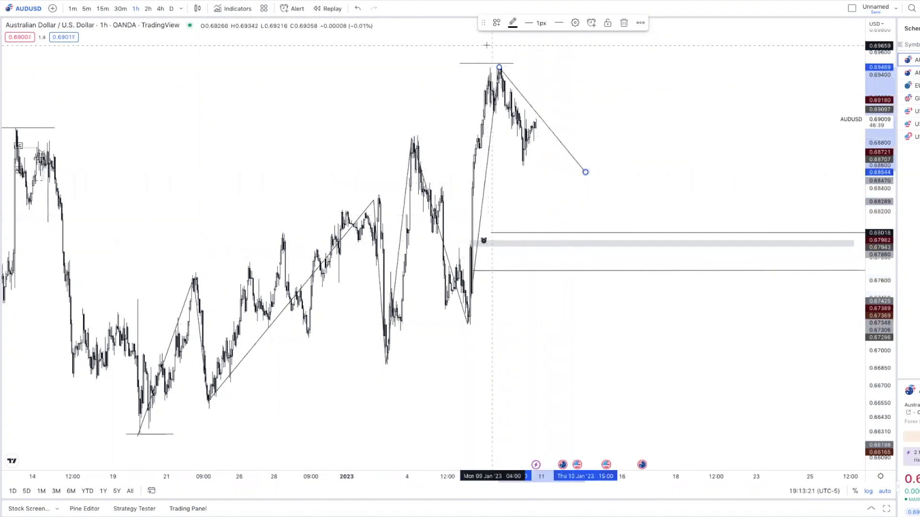
{"action": "left_click", "coordinate": [357, 9]}
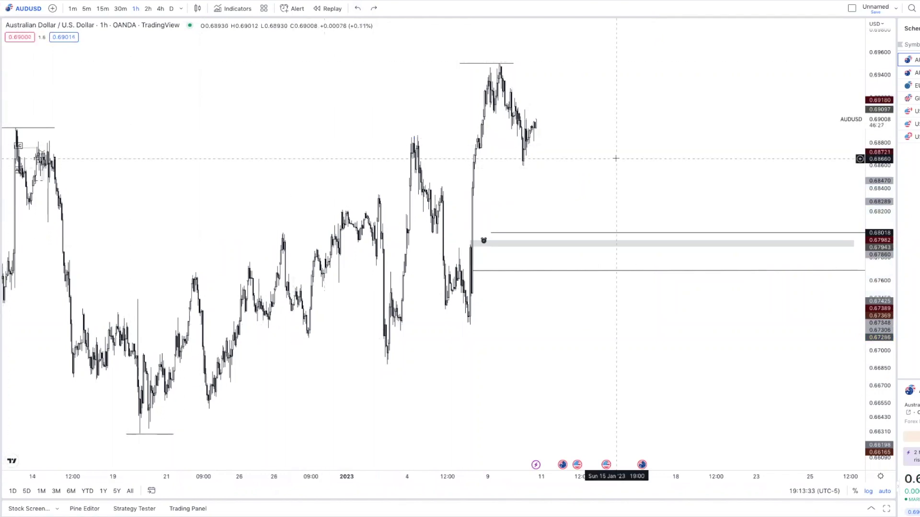
Examine the swing highs and lows from the December low to the January high, and the price action around the gray zone
{"action": "scroll", "coordinate": [664, 241], "scroll_direction": "up", "scroll_amount": 4}
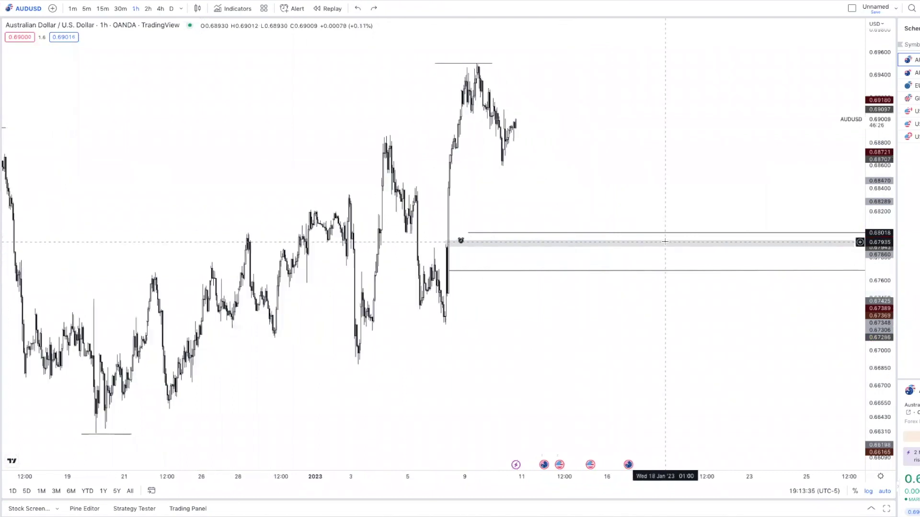
{"action": "scroll", "coordinate": [665, 241], "scroll_direction": "up", "scroll_amount": 5}
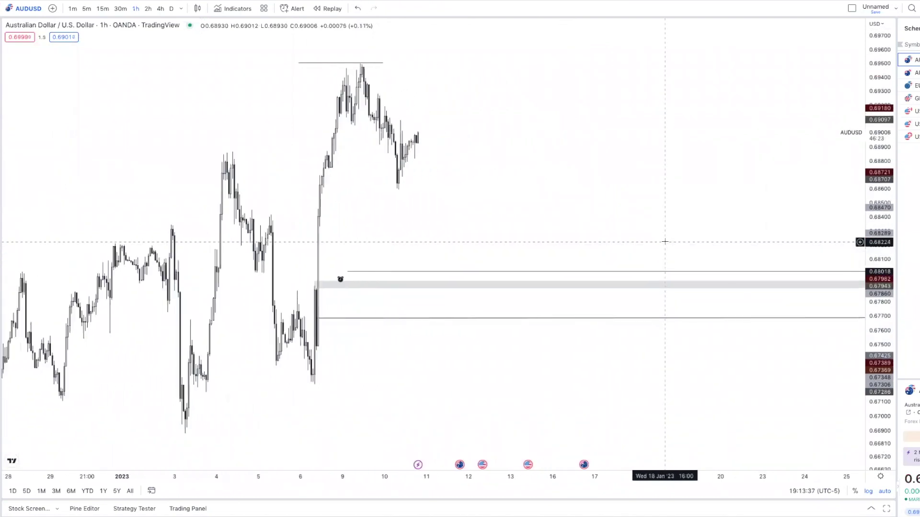
{"action": "scroll", "coordinate": [664, 242], "scroll_direction": "up", "scroll_amount": 1}
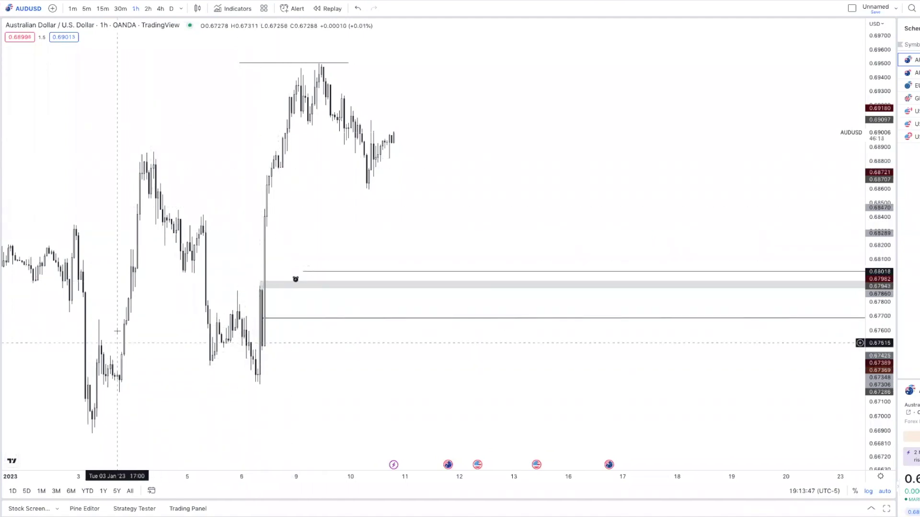
{"action": "scroll", "coordinate": [134, 326], "scroll_direction": "down", "scroll_amount": 5}
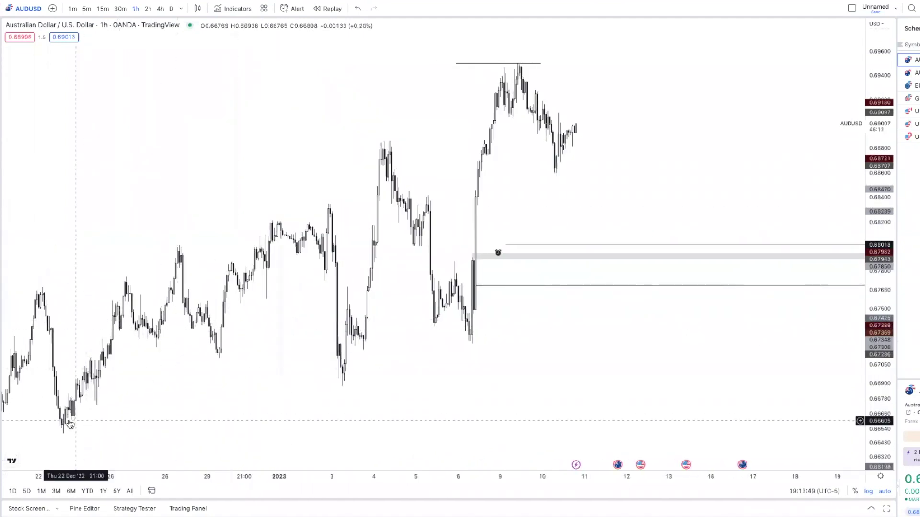
{"action": "scroll", "coordinate": [198, 383], "scroll_direction": "down", "scroll_amount": 2}
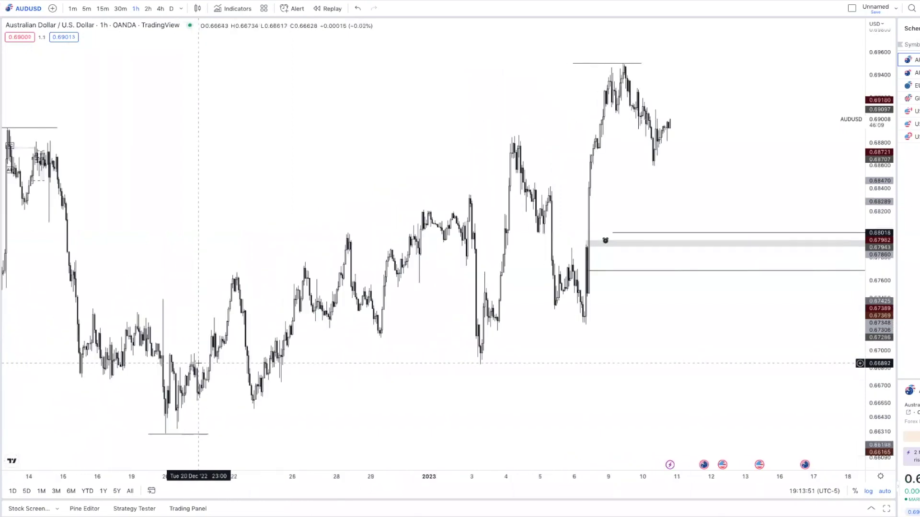
{"action": "scroll", "coordinate": [246, 374], "scroll_direction": "up", "scroll_amount": 3}
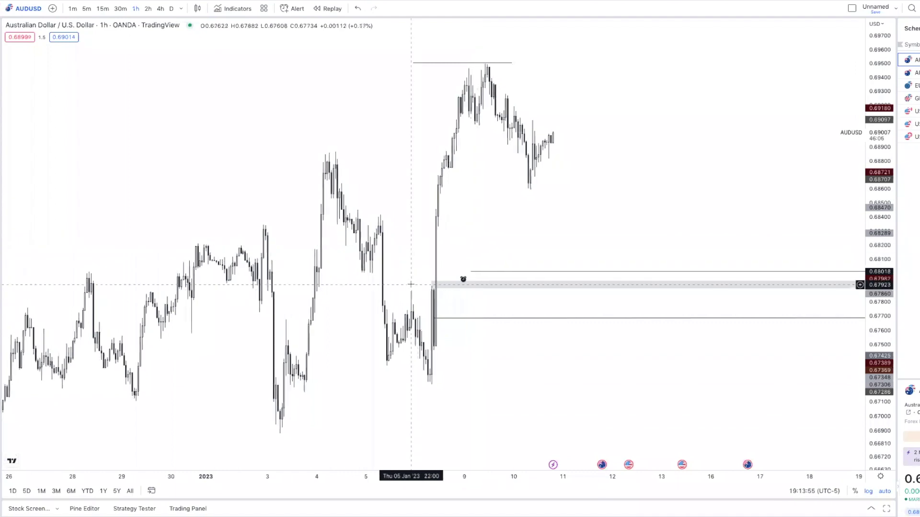
{"action": "scroll", "coordinate": [410, 284], "scroll_direction": "up", "scroll_amount": 2}
{"action": "scroll", "coordinate": [411, 284], "scroll_direction": "up", "scroll_amount": 2}
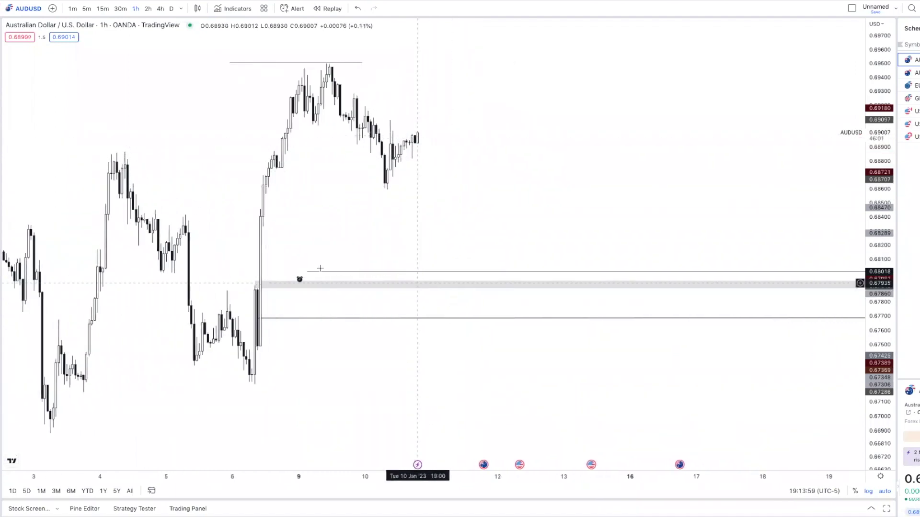
{"action": "scroll", "coordinate": [318, 267], "scroll_direction": "up", "scroll_amount": 2}
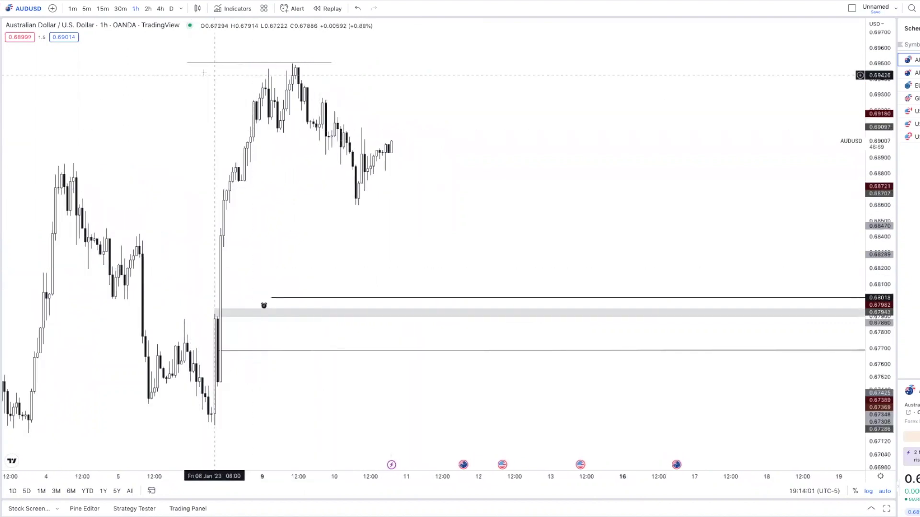
Shorten the line marking the January high by moving its start point to late 8 Jan at about 0.69508
{"action": "left_click", "coordinate": [190, 63]}
{"action": "left_click_drag", "start_coordinate": [289, 64], "coordinate": [285, 65]}
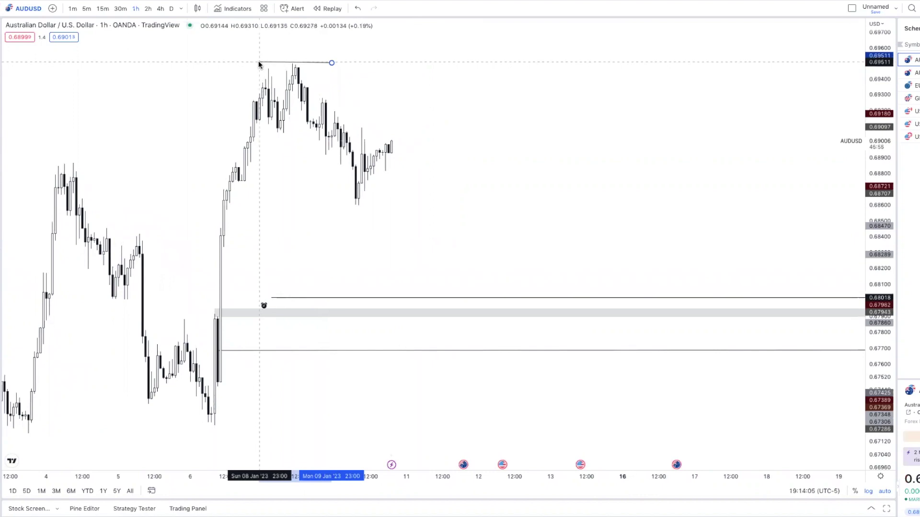
{"action": "left_click_drag", "start_coordinate": [257, 64], "coordinate": [256, 64]}
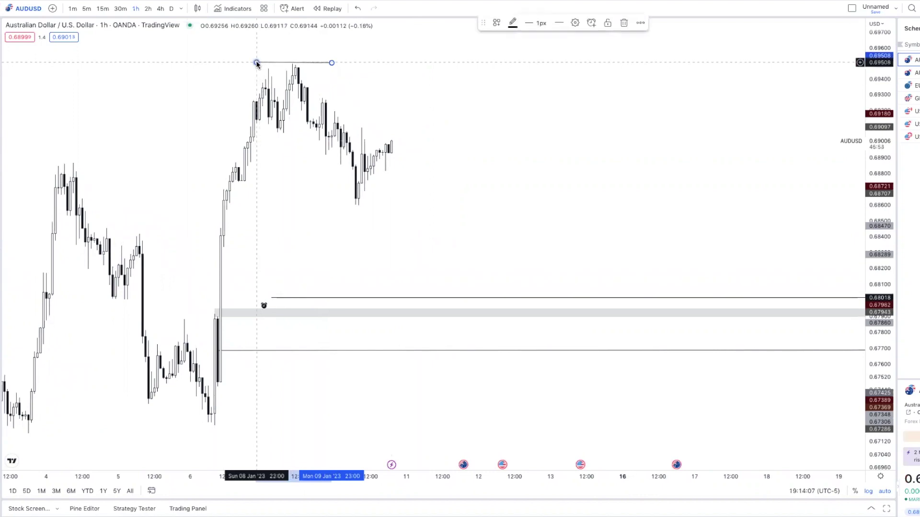
{"action": "left_click", "coordinate": [256, 64]}
Lower the chart interval to 30 minutes and on to 15 minutes, framing the decline from the January high
{"action": "left_click_drag", "start_coordinate": [250, 166], "coordinate": [324, 165]}
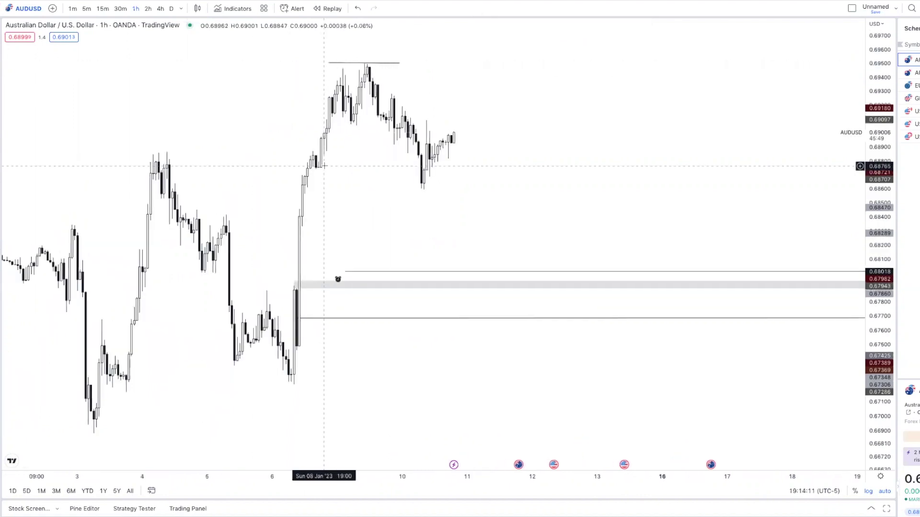
{"action": "scroll", "coordinate": [324, 165], "scroll_direction": "up", "scroll_amount": 3}
{"action": "scroll", "coordinate": [324, 166], "scroll_direction": "right", "scroll_amount": 5}
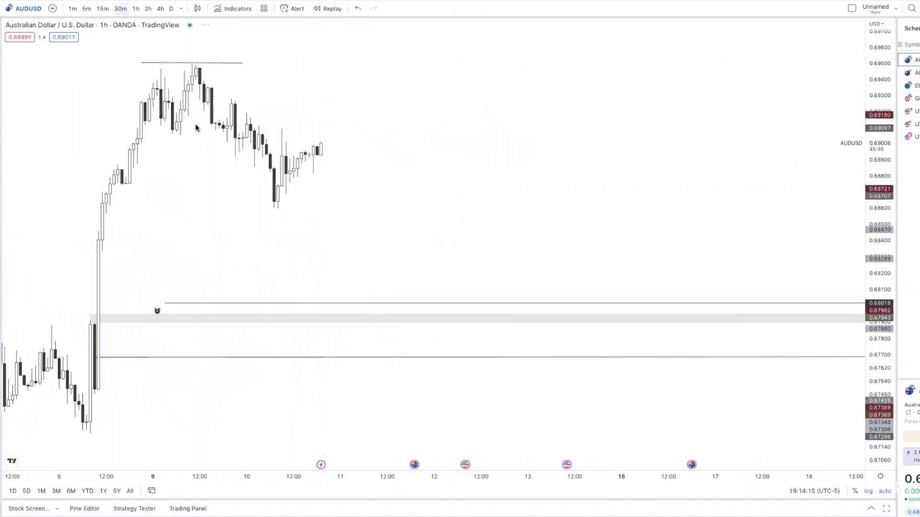
{"action": "type", "text": "30"}
{"action": "key", "text": "Return"}
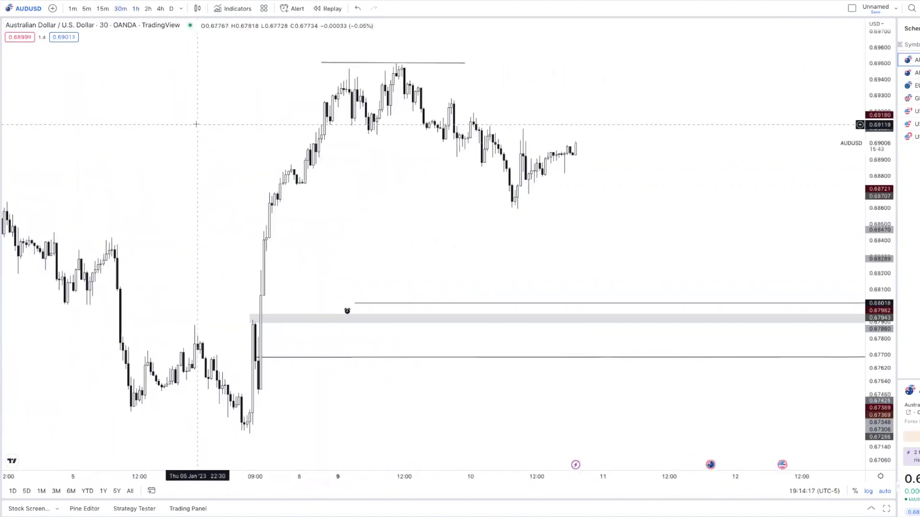
{"action": "left_click", "coordinate": [103, 8]}
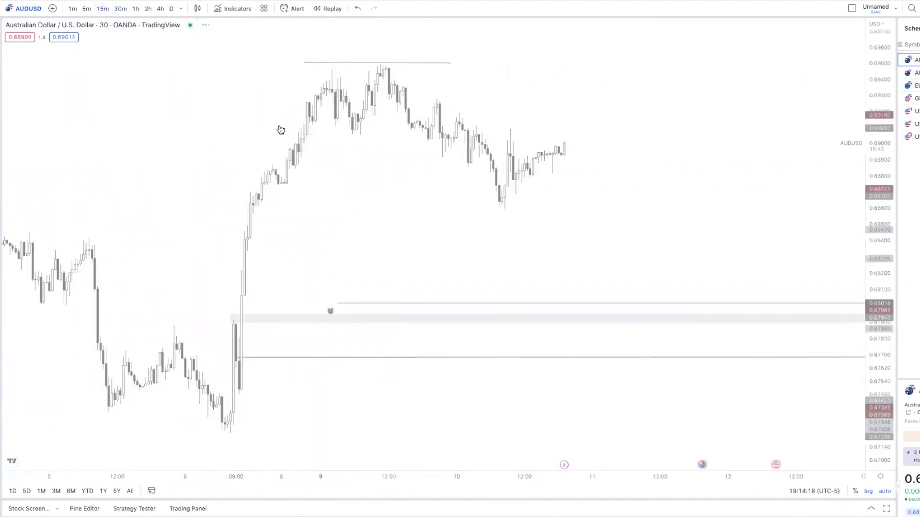
{"action": "scroll", "coordinate": [276, 129], "scroll_direction": "left", "scroll_amount": 5}
{"action": "left_click_drag", "start_coordinate": [876, 314], "coordinate": [821, 150]}
{"action": "left_click_drag", "start_coordinate": [739, 195], "coordinate": [702, 298]}
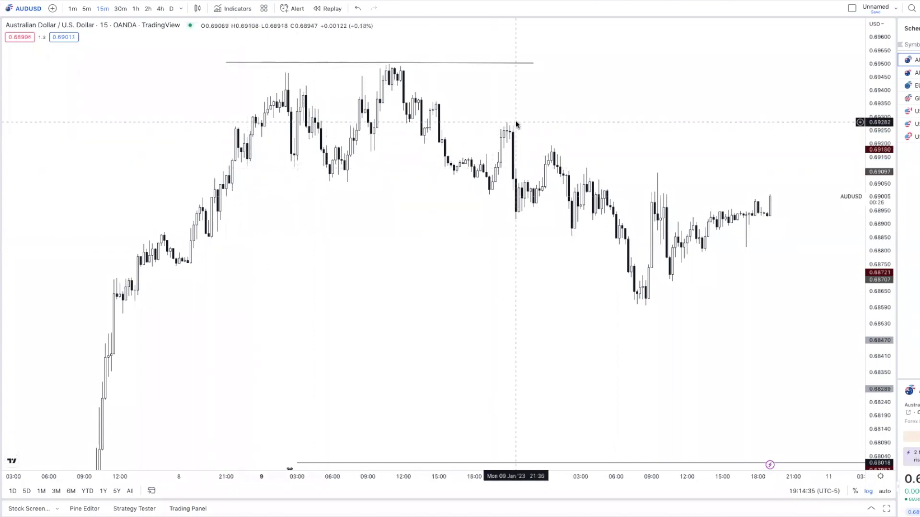
Set the chart interval to 5 minutes and frame the price action from the January high line to the 10 Jan low
{"action": "scroll", "coordinate": [493, 194], "scroll_direction": "right", "scroll_amount": 3}
{"action": "scroll", "coordinate": [492, 194], "scroll_direction": "right", "scroll_amount": 3}
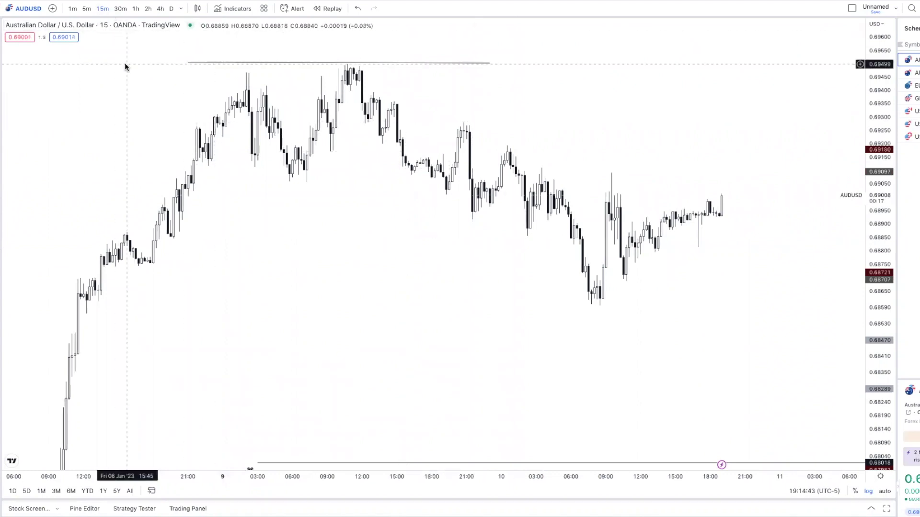
{"action": "type", "text": "5"}
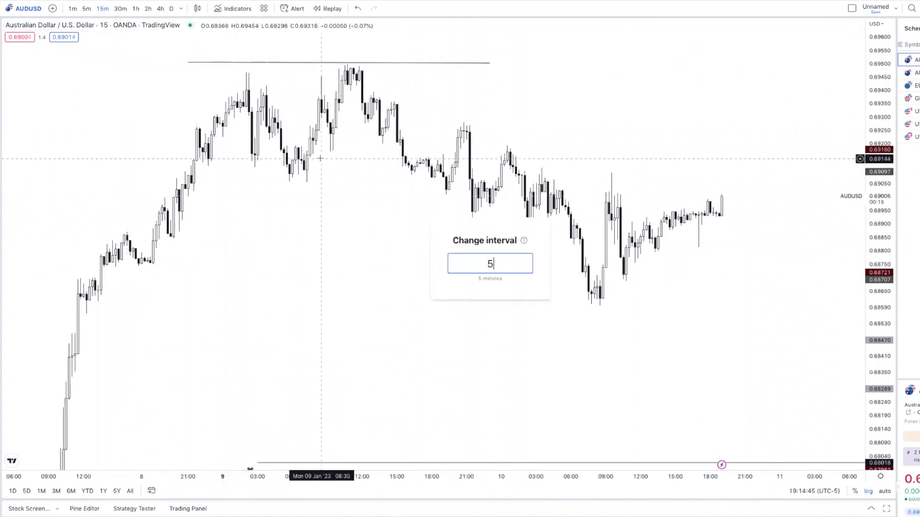
{"action": "key", "text": "Return"}
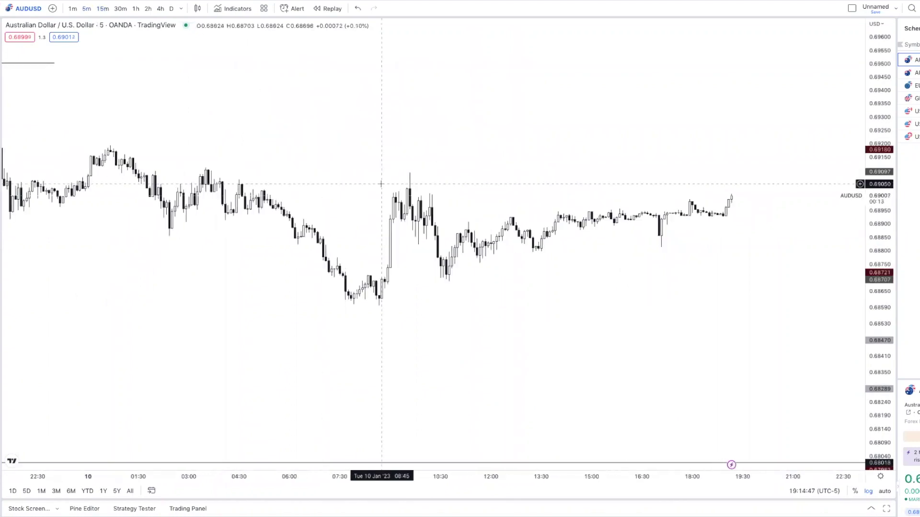
{"action": "scroll", "coordinate": [381, 184], "scroll_direction": "left", "scroll_amount": 10}
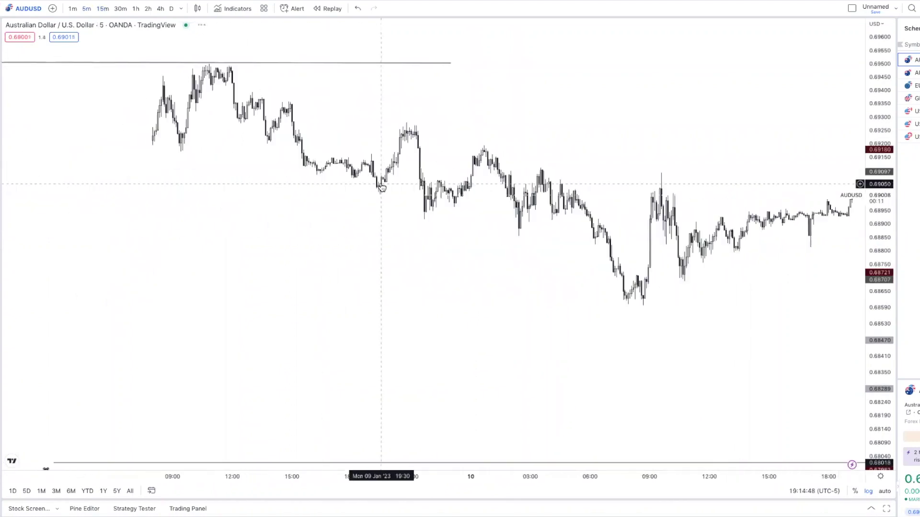
{"action": "scroll", "coordinate": [381, 184], "scroll_direction": "left", "scroll_amount": 10}
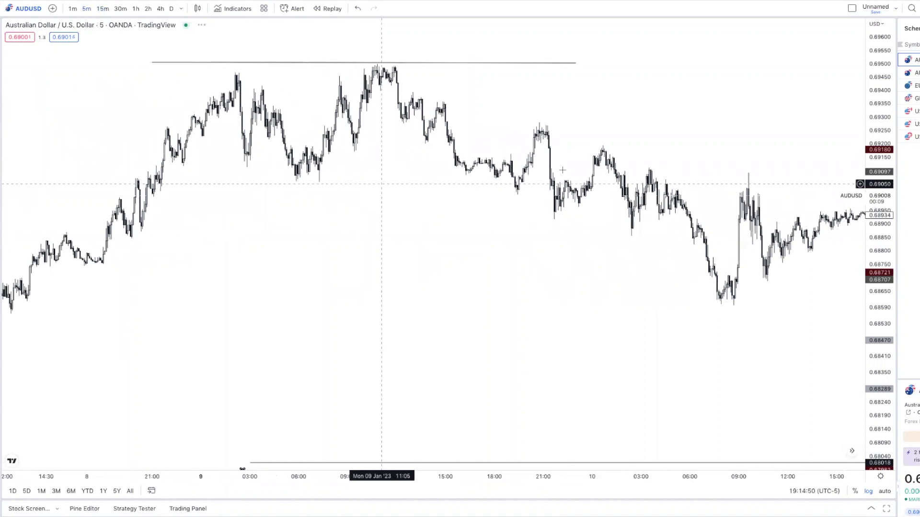
{"action": "scroll", "coordinate": [767, 226], "scroll_direction": "up", "scroll_amount": 3}
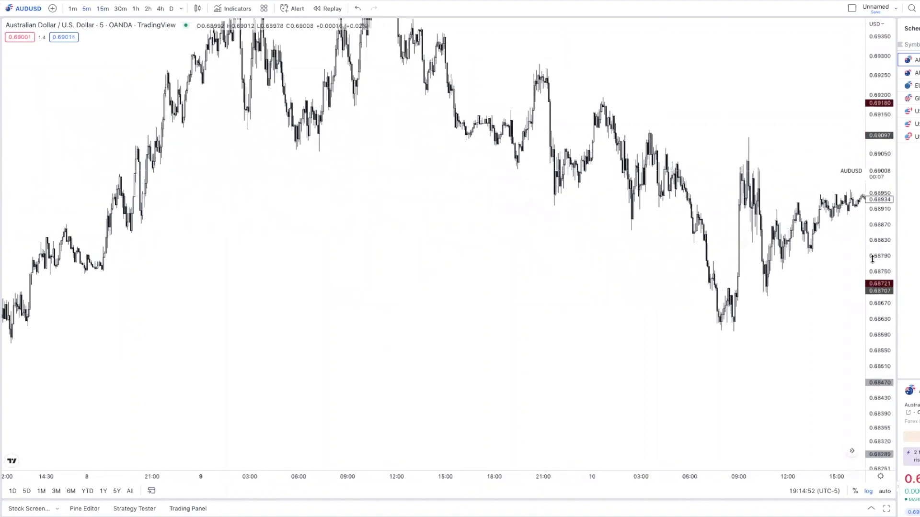
{"action": "left_click_drag", "start_coordinate": [626, 96], "coordinate": [624, 239]}
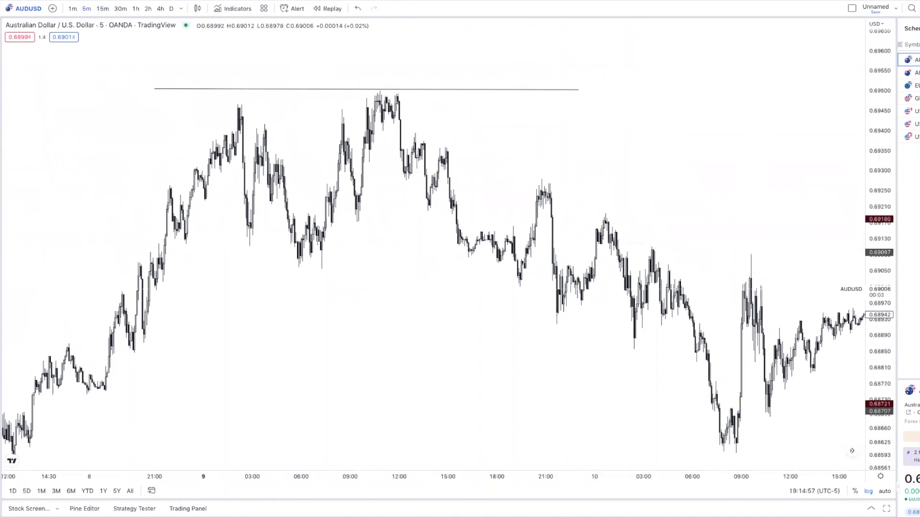
Add the text label UTAD in font size 10 above the January high at about 9 Jan 10:50
{"action": "scroll", "coordinate": [529, 159], "scroll_direction": "up", "scroll_amount": 2}
{"action": "scroll", "coordinate": [530, 159], "scroll_direction": "up", "scroll_amount": 2}
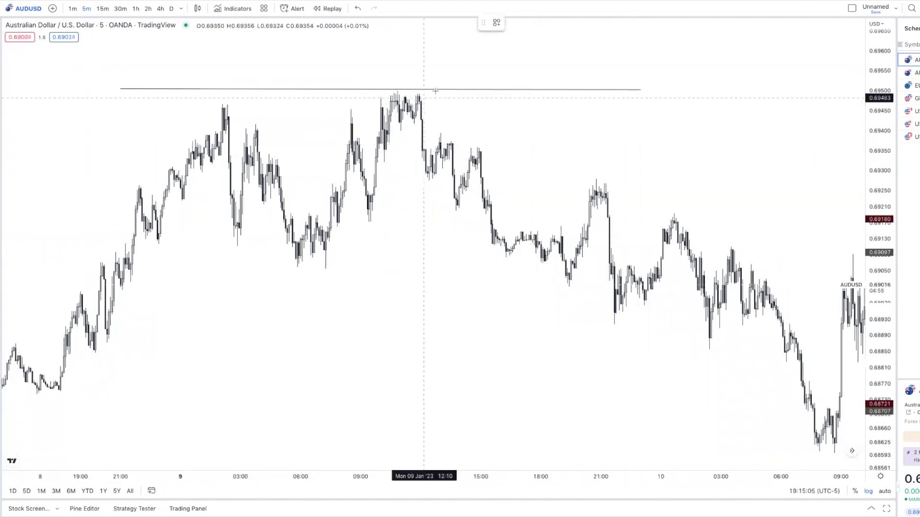
{"action": "left_click", "coordinate": [397, 82]}
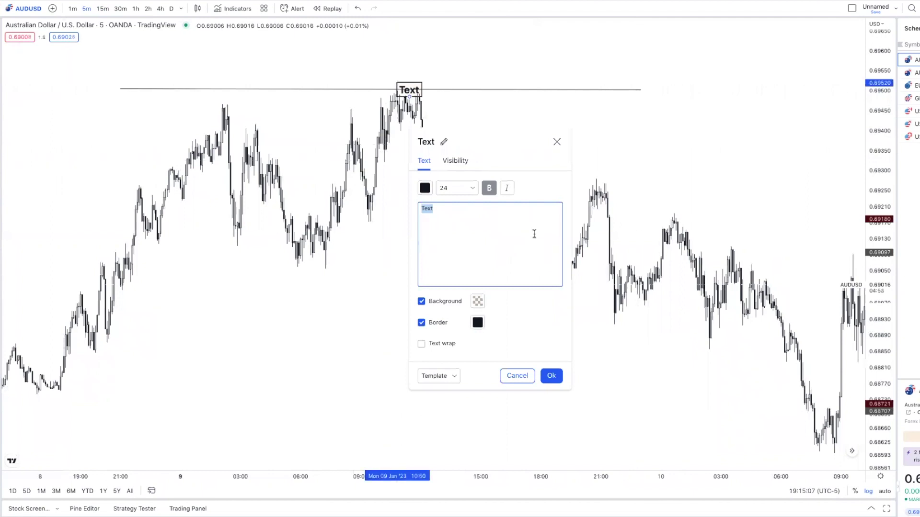
{"action": "left_click", "coordinate": [473, 187]}
{"action": "left_click", "coordinate": [463, 206]}
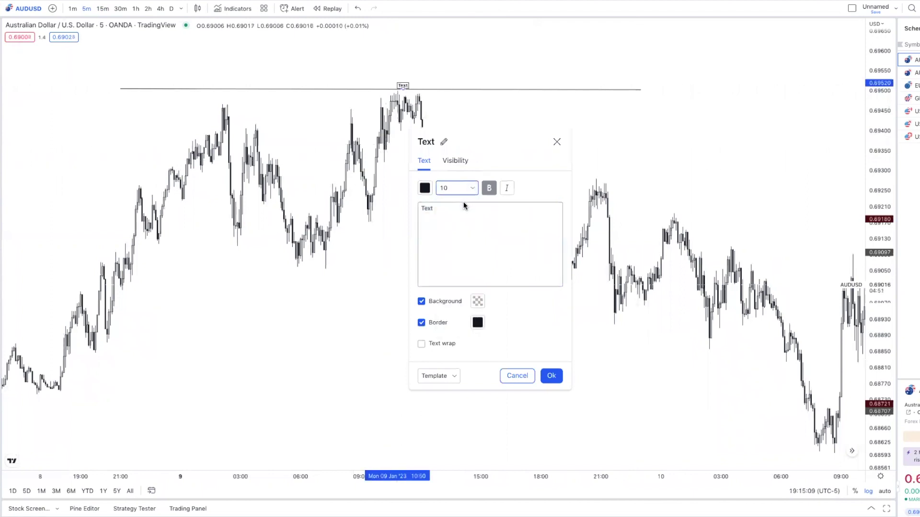
{"action": "left_click", "coordinate": [453, 230]}
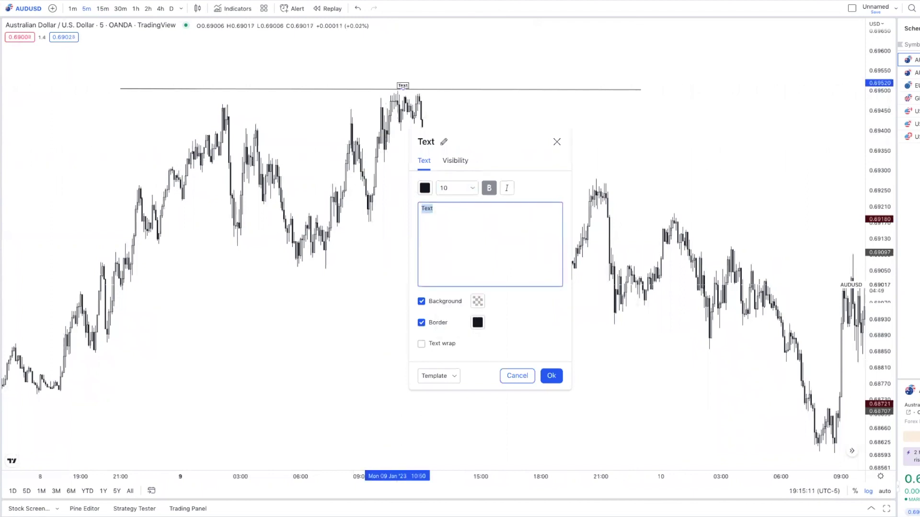
{"action": "type", "text": "UTAD"}
{"action": "left_click", "coordinate": [551, 376]}
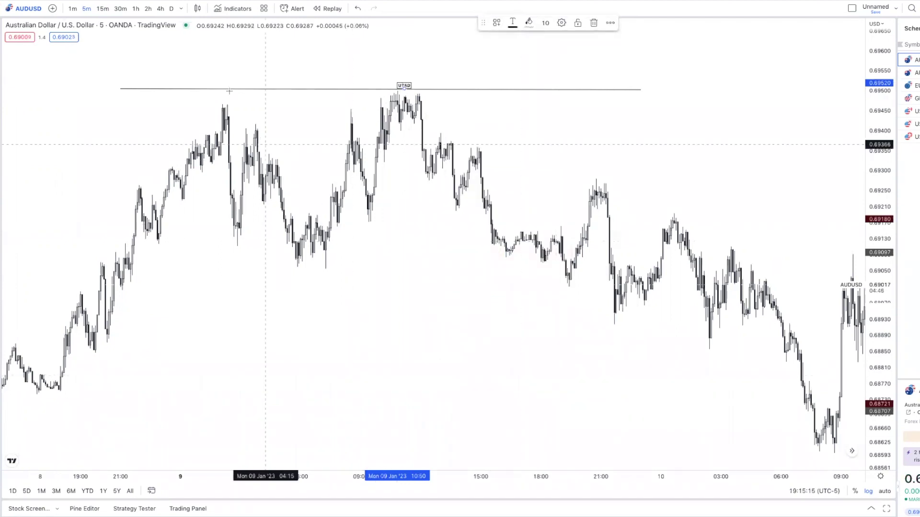
Add the text label UT above the first 9 Jan peak at about 02:00
{"action": "left_click", "coordinate": [220, 95]}
{"action": "type", "text": "UT"}
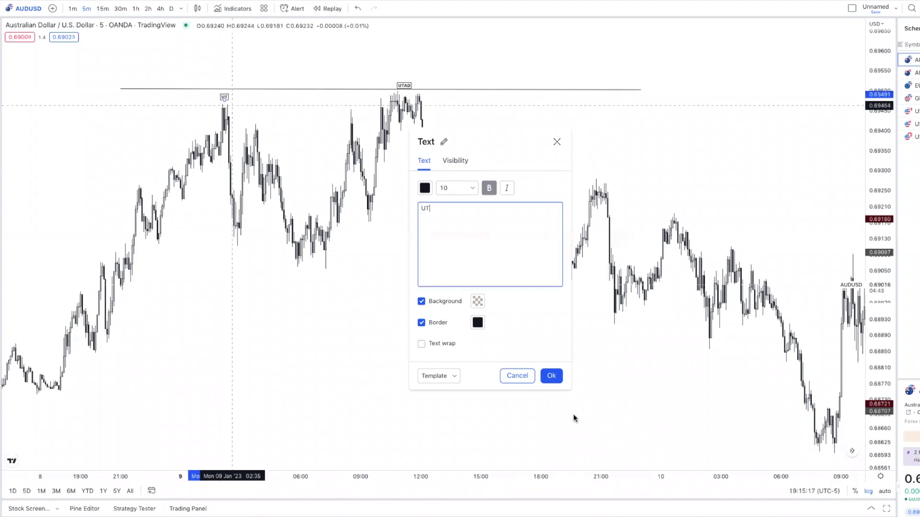
{"action": "left_click", "coordinate": [551, 375]}
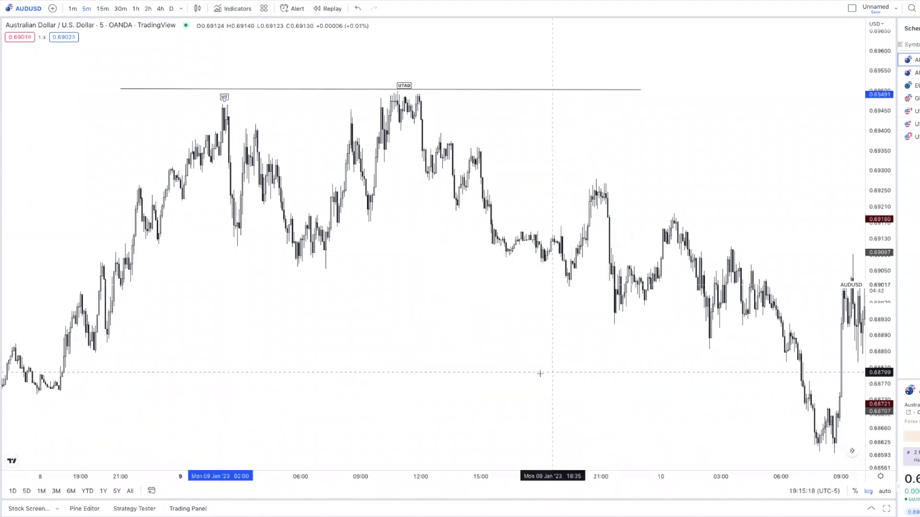
Add the text label BC above the 8 Jan 23:20 swing high and AR below the pullback low that follows it
{"action": "left_click", "coordinate": [167, 160]}
{"action": "type", "text": "BC"}
{"action": "left_click", "coordinate": [551, 376]}
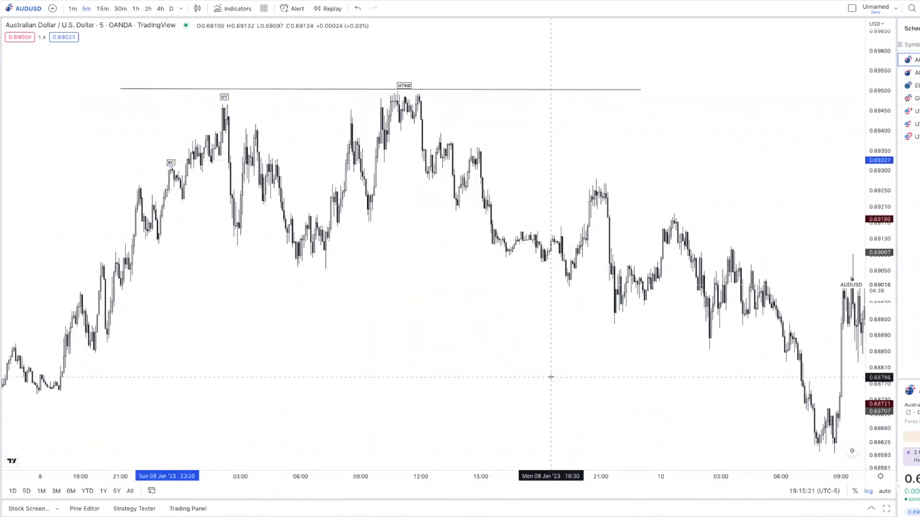
{"action": "left_click", "coordinate": [185, 208]}
{"action": "type", "text": "AR"}
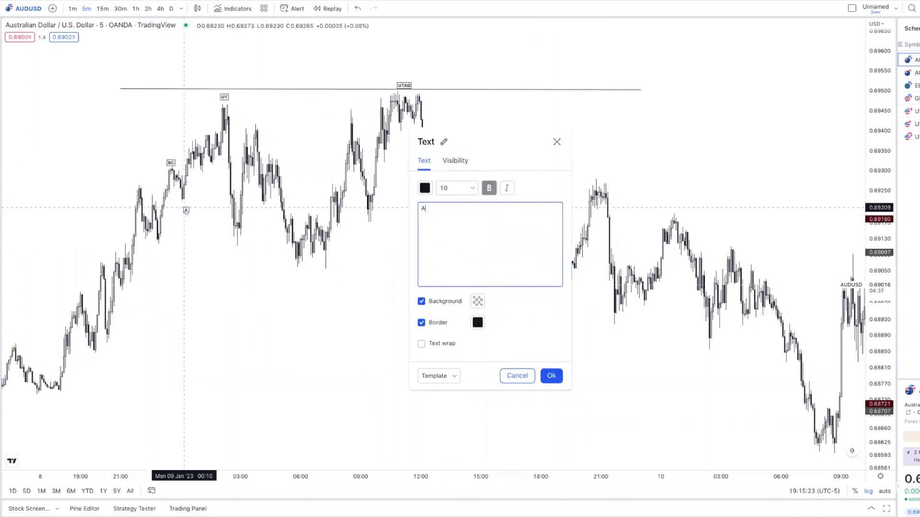
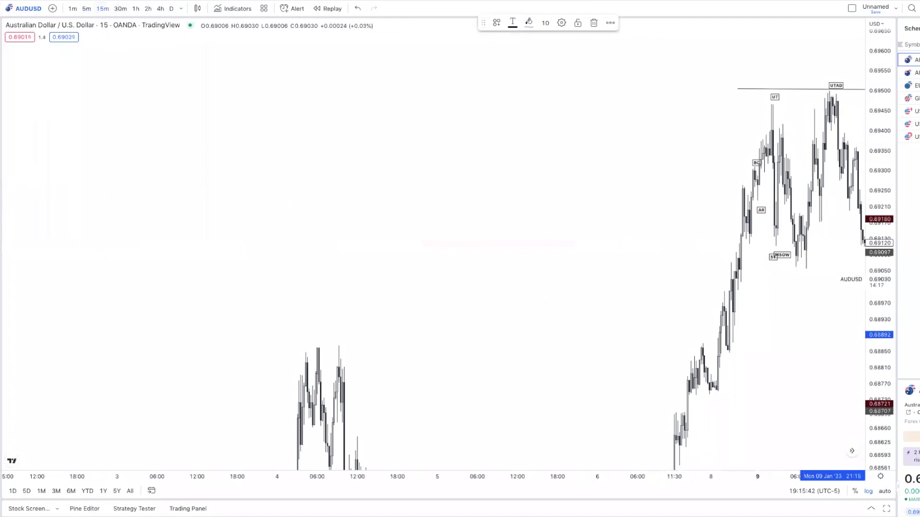
Bring the AR label closer to its swing low and move the MSOW label beneath the 9 Jan low at about 07:00
{"action": "scroll", "coordinate": [480, 145], "scroll_direction": "right", "scroll_amount": 5}
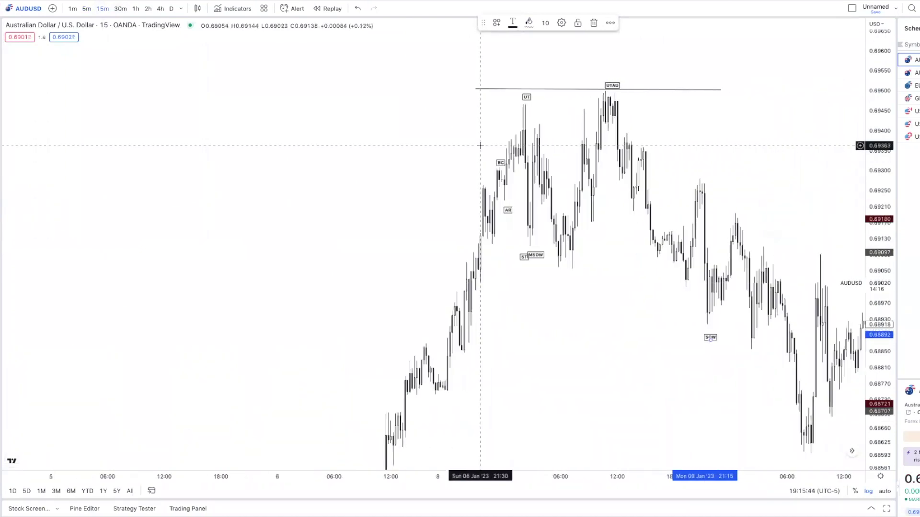
{"action": "scroll", "coordinate": [480, 145], "scroll_direction": "down", "scroll_amount": 2}
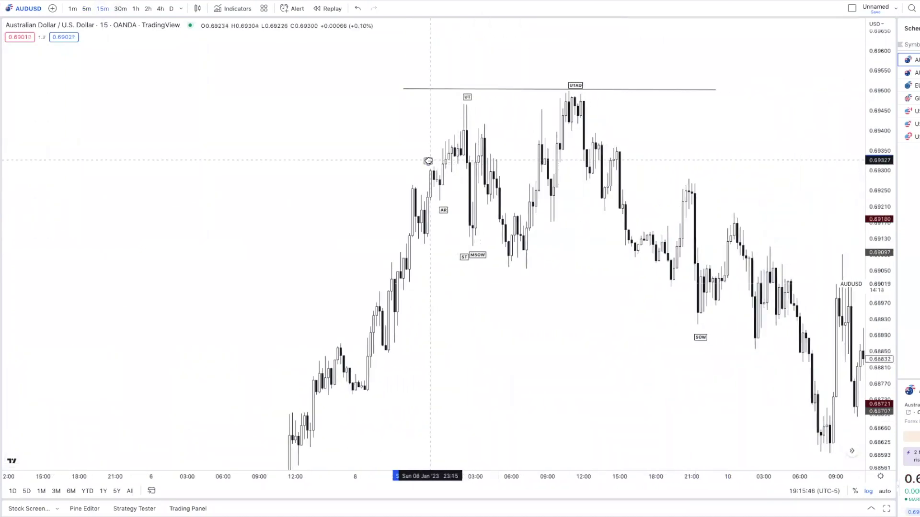
{"action": "left_click_drag", "start_coordinate": [443, 209], "coordinate": [443, 205]}
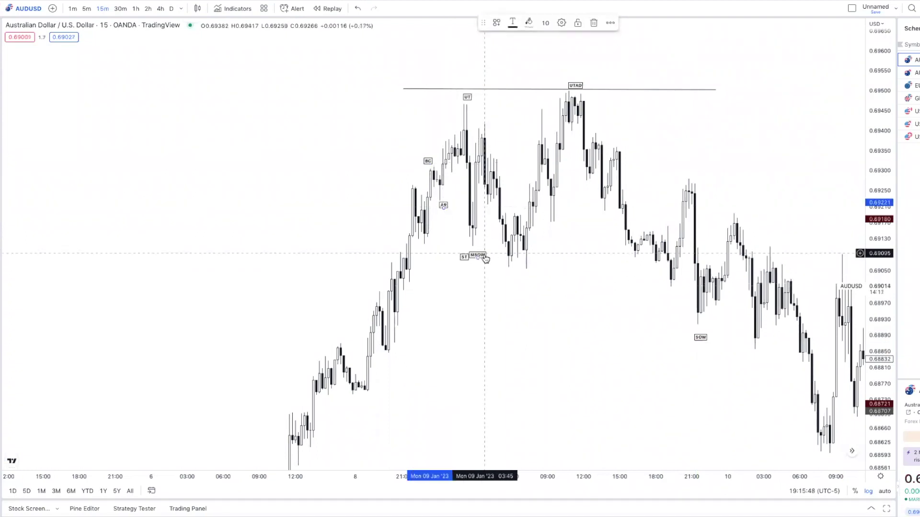
{"action": "left_click_drag", "start_coordinate": [479, 255], "coordinate": [531, 274]}
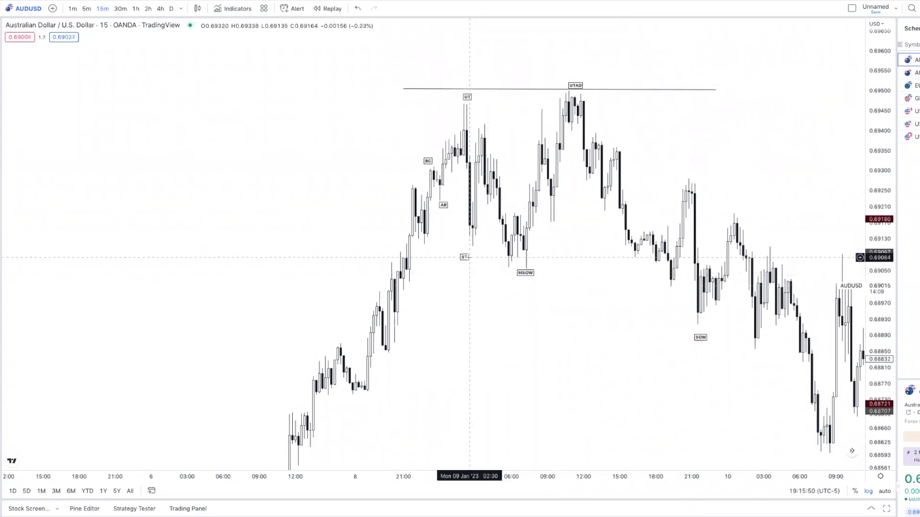
Reposition the BC label above the 8 Jan 21:45 high, AR beneath its pullback low, and ST near the 9 Jan low under UT
{"action": "left_click_drag", "start_coordinate": [464, 259], "coordinate": [439, 252]}
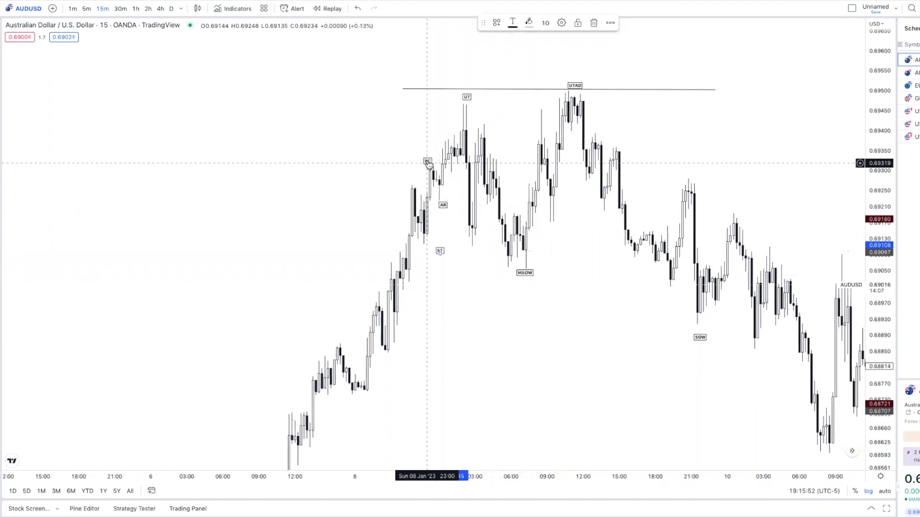
{"action": "left_click_drag", "start_coordinate": [421, 168], "coordinate": [409, 175]}
{"action": "mouse_move", "coordinate": [443, 206]}
{"action": "left_mouse_down"}
{"action": "mouse_move", "coordinate": [427, 250]}
{"action": "mouse_move", "coordinate": [464, 250]}
{"action": "left_mouse_up"}
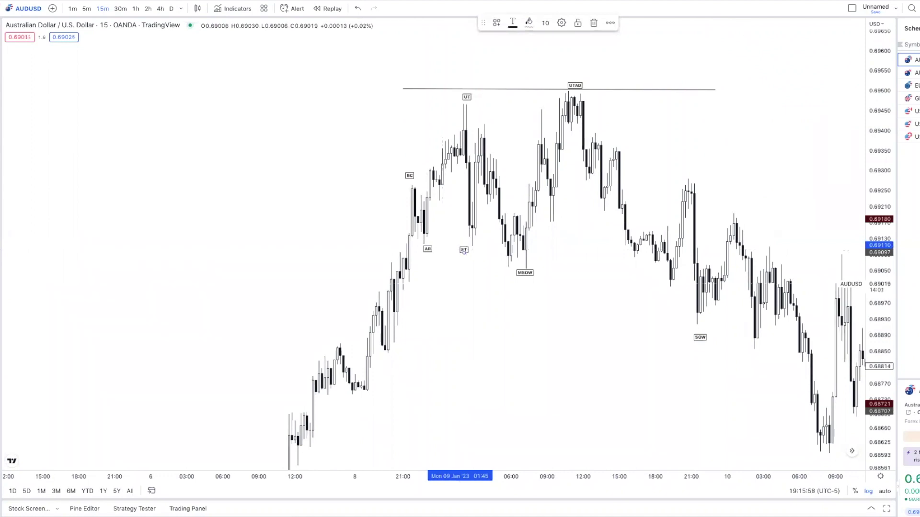
Draw a horizontal trend line at about 0.69257 from the BC high on 8 Jan 21:45 to 9 Jan 21:15
{"action": "scroll", "coordinate": [637, 158], "scroll_direction": "right", "scroll_amount": 4}
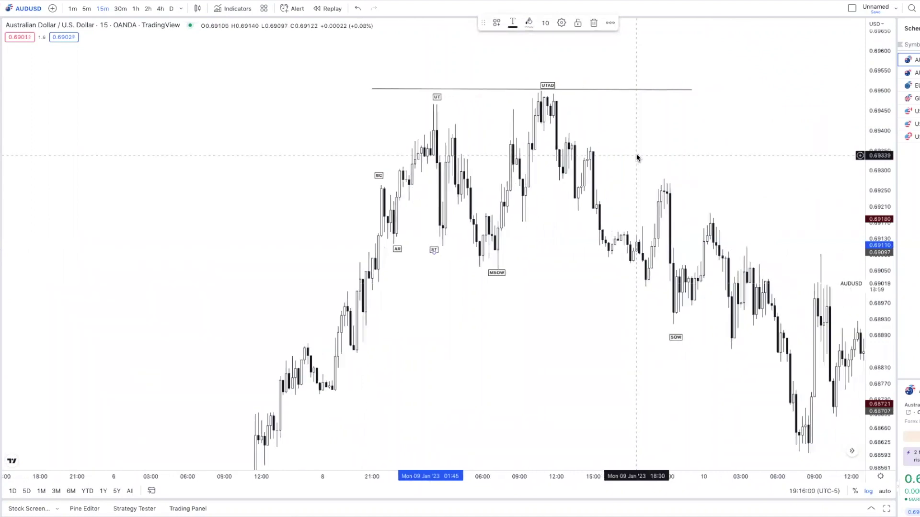
{"action": "left_click", "coordinate": [407, 182]}
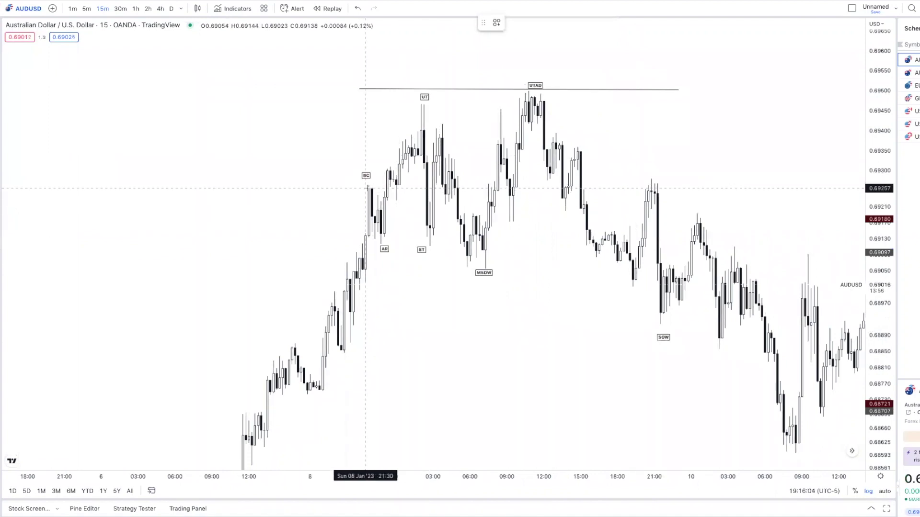
{"action": "left_click_drag", "start_coordinate": [621, 190], "coordinate": [657, 187]}
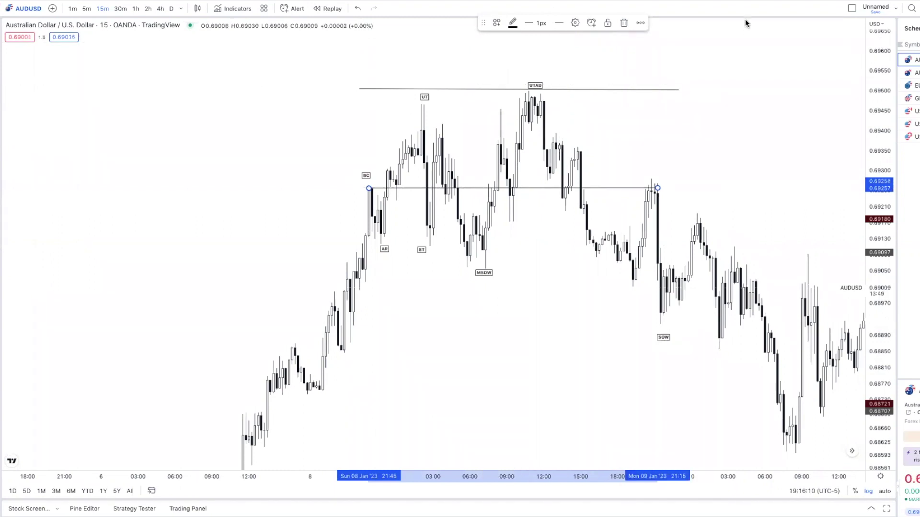
Try the TR ALIGN drawing template on the BC level line, and apply the DASH LINE template instead
{"action": "left_click", "coordinate": [495, 24]}
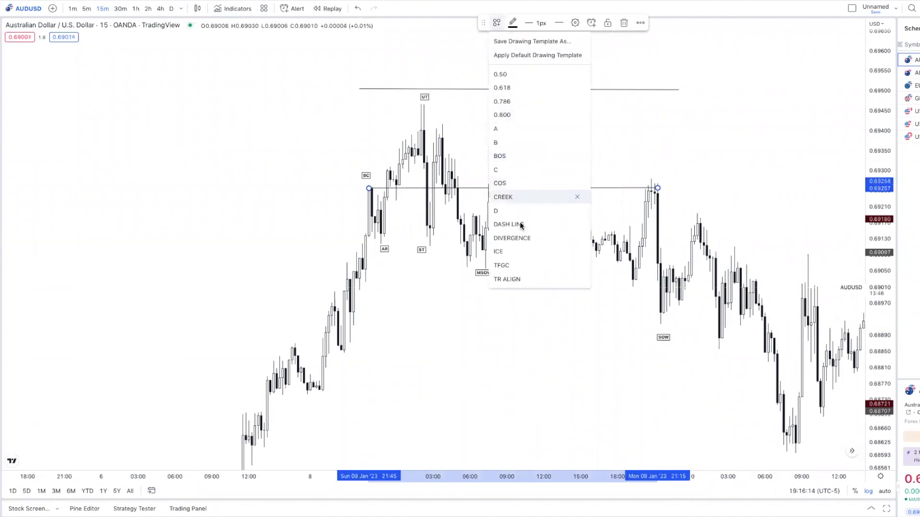
{"action": "left_click", "coordinate": [522, 281]}
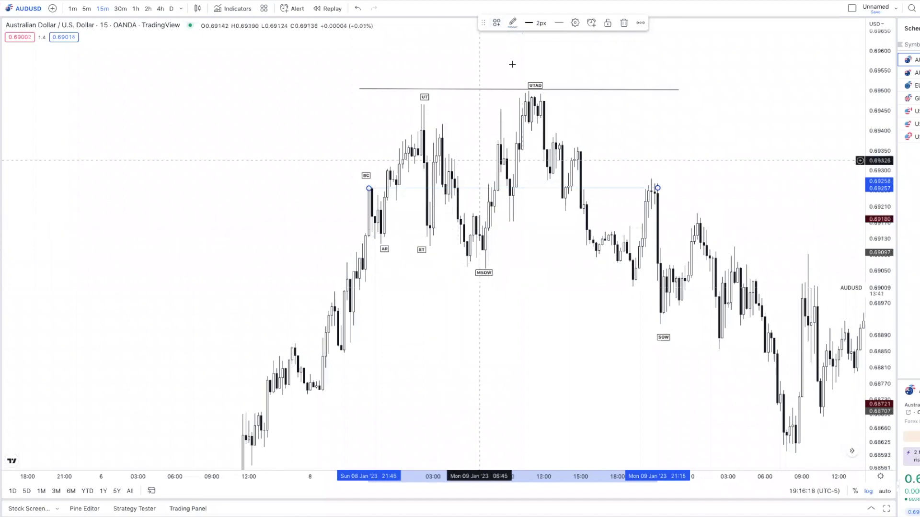
{"action": "left_click", "coordinate": [496, 24]}
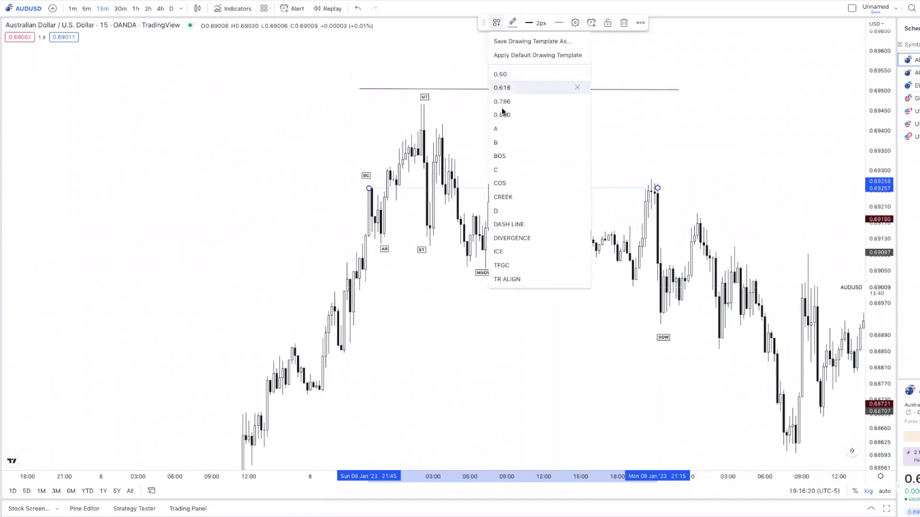
{"action": "left_click", "coordinate": [507, 224]}
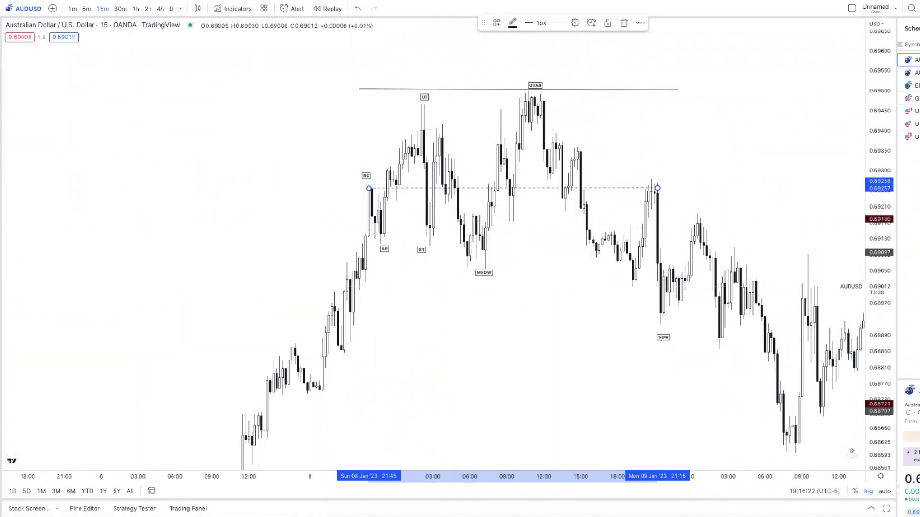
{"action": "left_click", "coordinate": [305, 188]}
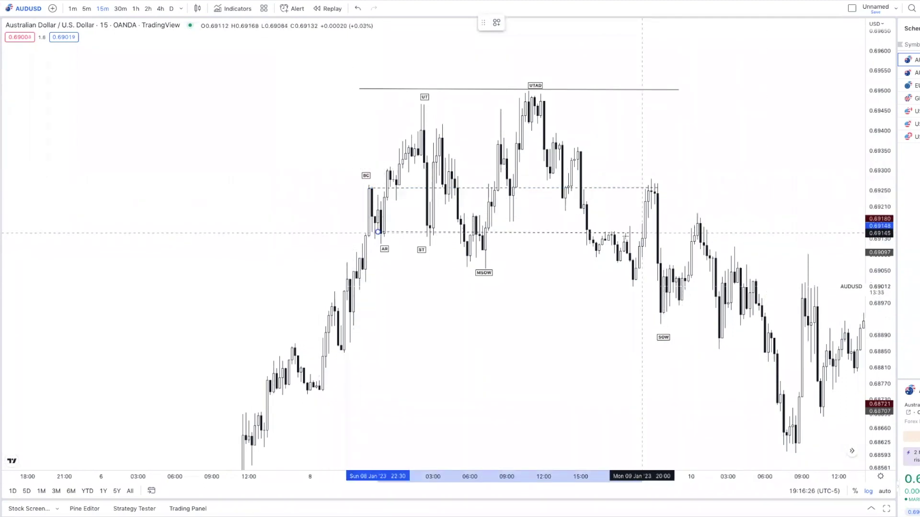
{"action": "left_click", "coordinate": [595, 232]}
{"action": "key", "text": "Delete"}
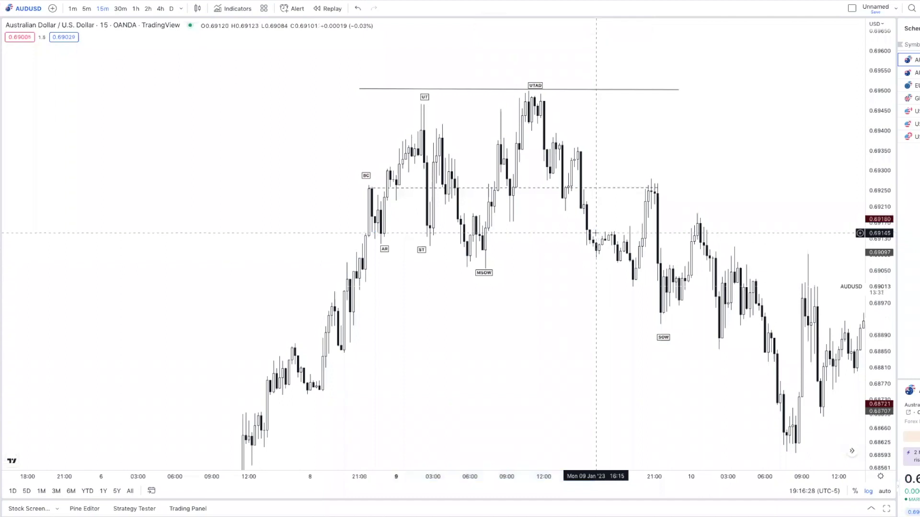
Draw a thin gray rectangle at about 0.69300 from 9 Jan 14:30 and extend it to 11 Jan 00:30
{"action": "scroll", "coordinate": [622, 158], "scroll_direction": "up", "scroll_amount": 3}
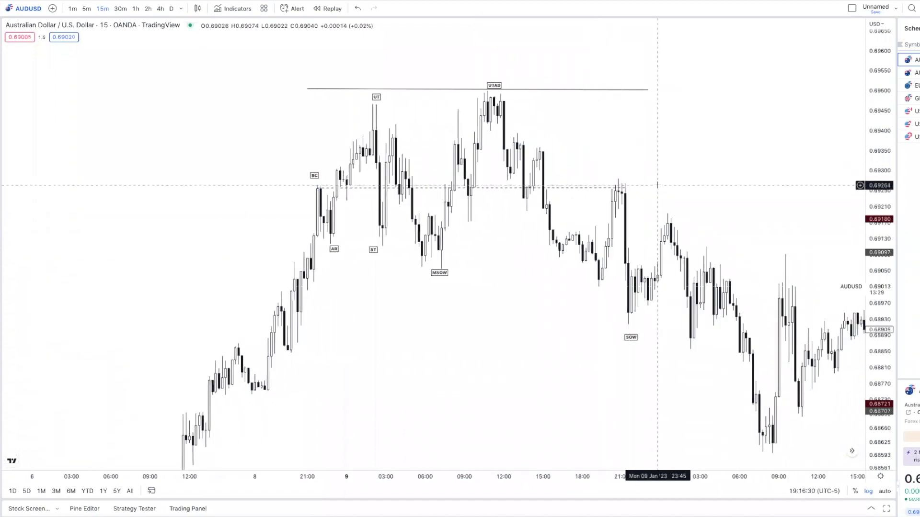
{"action": "left_click", "coordinate": [541, 90]}
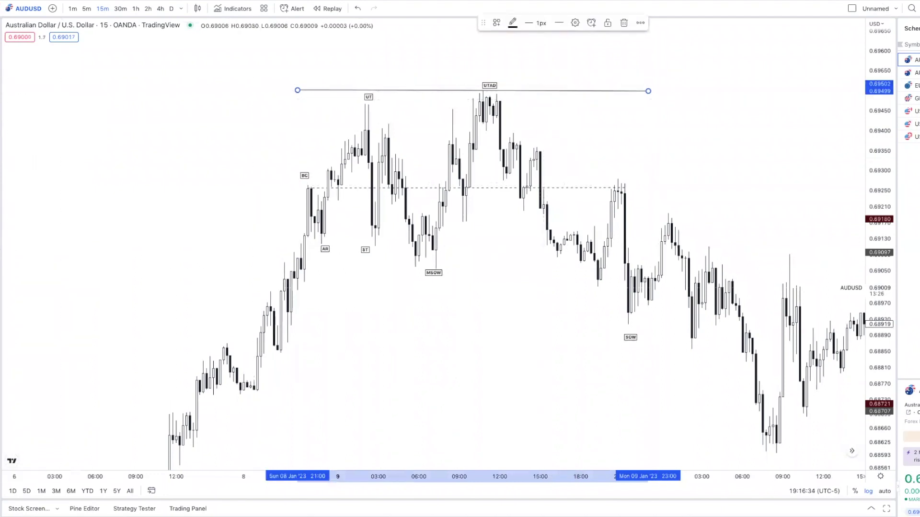
{"action": "left_click", "coordinate": [545, 177]}
{"action": "mouse_move", "coordinate": [533, 170]}
{"action": "left_mouse_down"}
{"action": "mouse_move", "coordinate": [697, 188]}
{"action": "mouse_move", "coordinate": [733, 173]}
{"action": "left_mouse_up"}
{"action": "scroll", "coordinate": [697, 188], "scroll_direction": "right", "scroll_amount": 5}
{"action": "left_click_drag", "start_coordinate": [788, 171], "coordinate": [809, 173]}
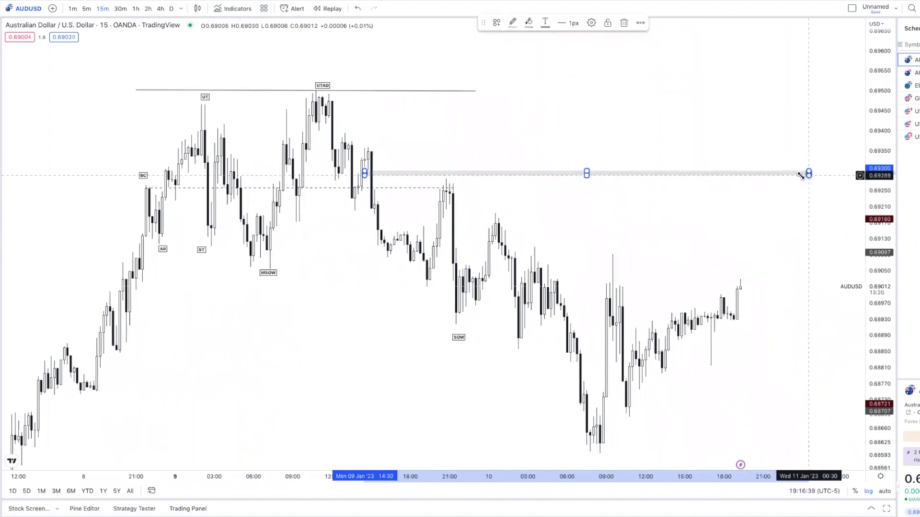
Change the chart interval to 30 minutes and on to 45 minutes
{"action": "left_click", "coordinate": [119, 8]}
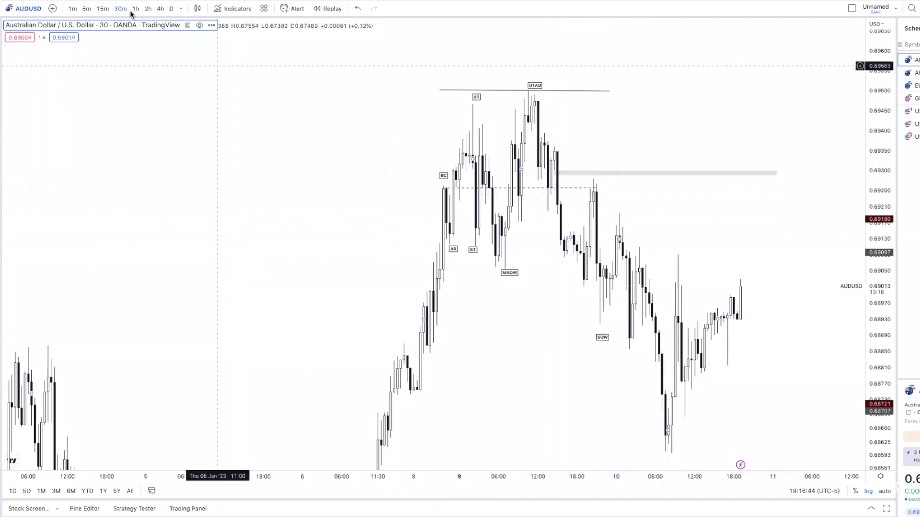
{"action": "type", "text": "45"}
{"action": "key", "text": "Return"}
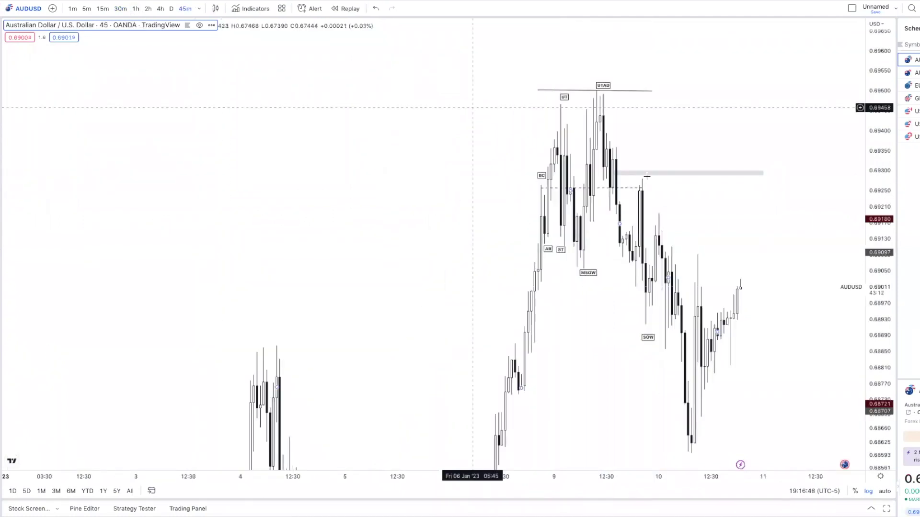
Move the gray rectangle down to about 0.69232–0.69241 and shorten its end to 9 Jan 21:30
{"action": "left_click_drag", "start_coordinate": [670, 179], "coordinate": [666, 200]}
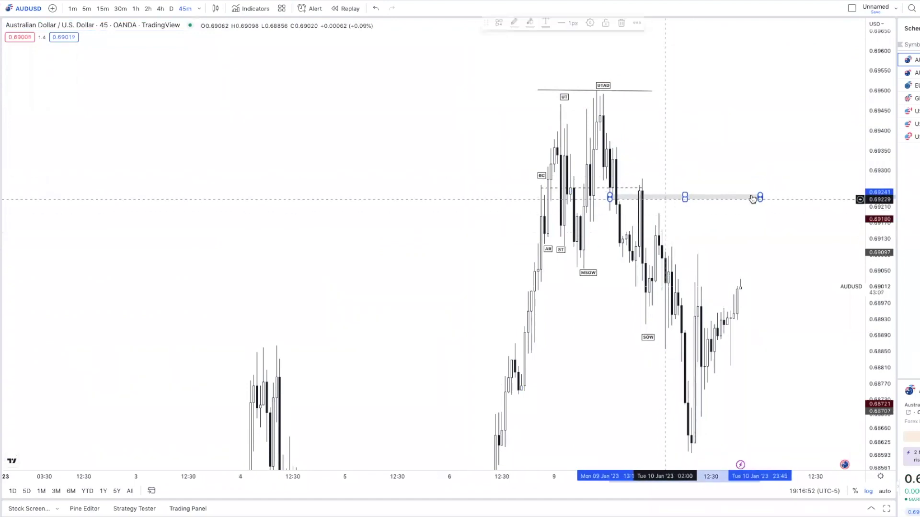
{"action": "left_click_drag", "start_coordinate": [760, 198], "coordinate": [645, 196]}
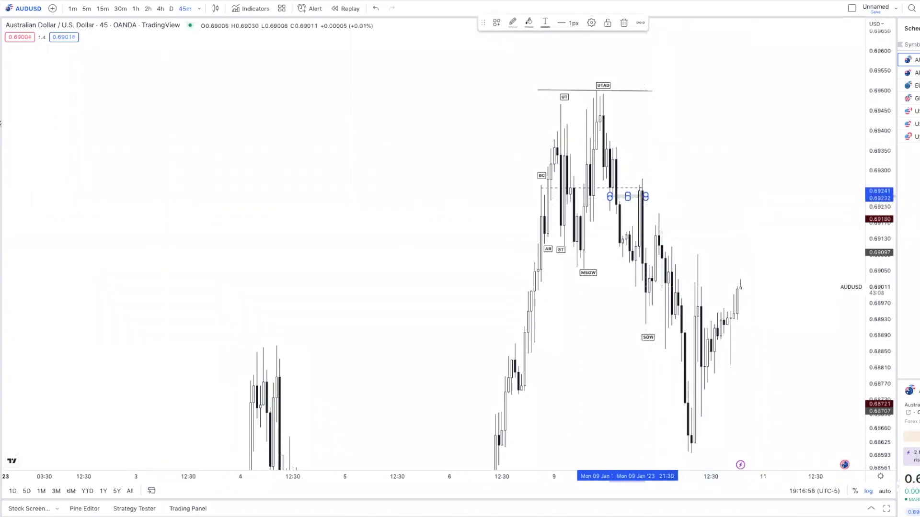
{"action": "left_click", "coordinate": [632, 163]}
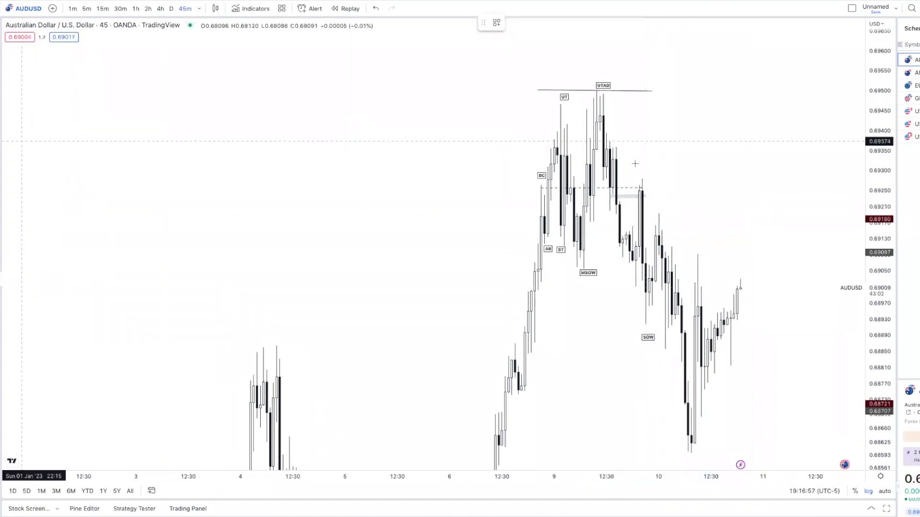
Place a short position from 9 Jan 19:15 with entry at about 0.69258, stop at 0.69329 and target at 0.68617
{"action": "left_click", "coordinate": [636, 187]}
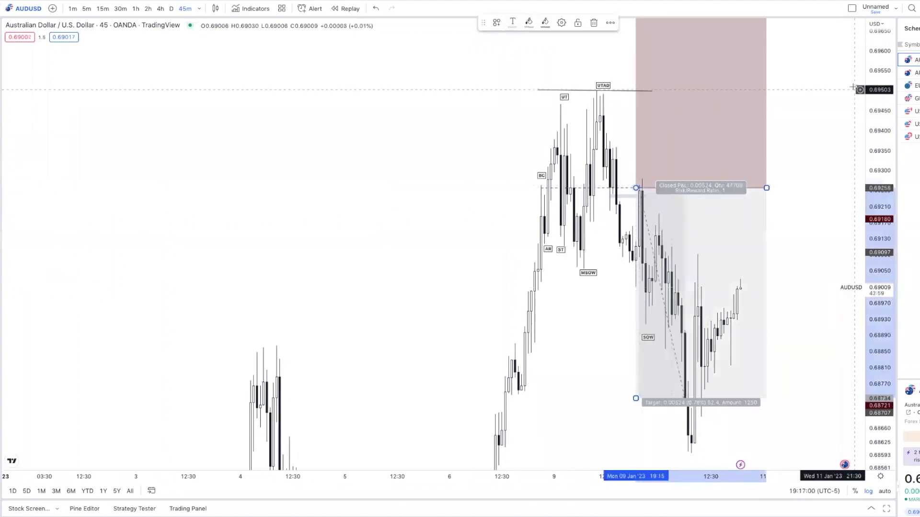
{"action": "left_click_drag", "start_coordinate": [868, 130], "coordinate": [869, 168]}
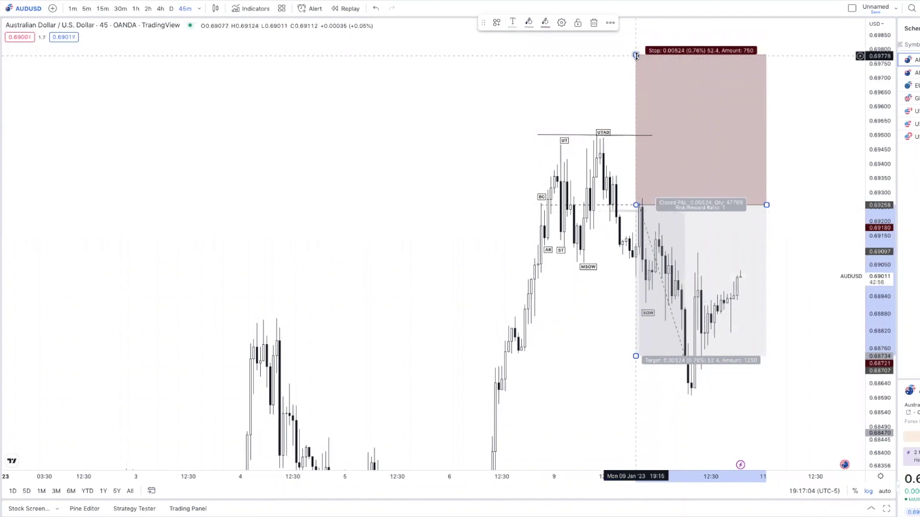
{"action": "mouse_move", "coordinate": [635, 55]}
{"action": "left_mouse_down"}
{"action": "mouse_move", "coordinate": [633, 184]}
{"action": "mouse_move", "coordinate": [646, 211]}
{"action": "mouse_move", "coordinate": [766, 211]}
{"action": "left_mouse_up"}
{"action": "left_click", "coordinate": [635, 354]}
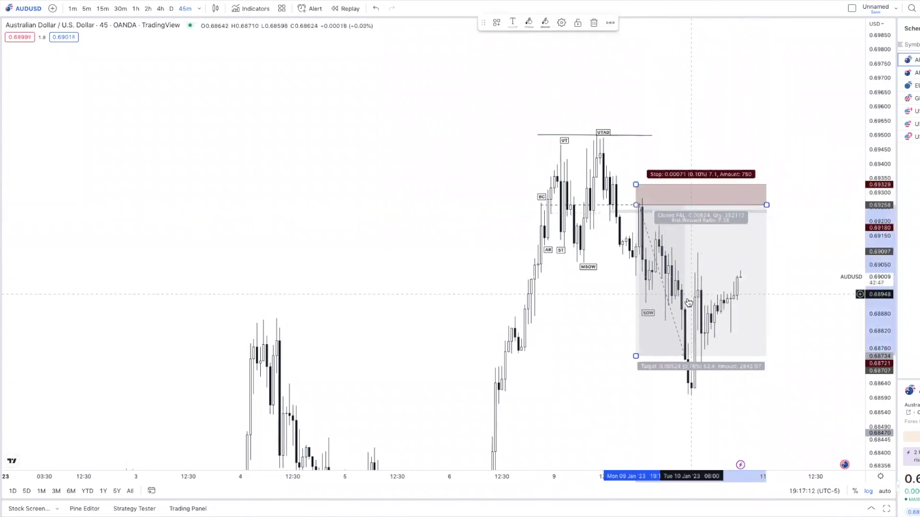
{"action": "left_click_drag", "start_coordinate": [635, 356], "coordinate": [634, 389]}
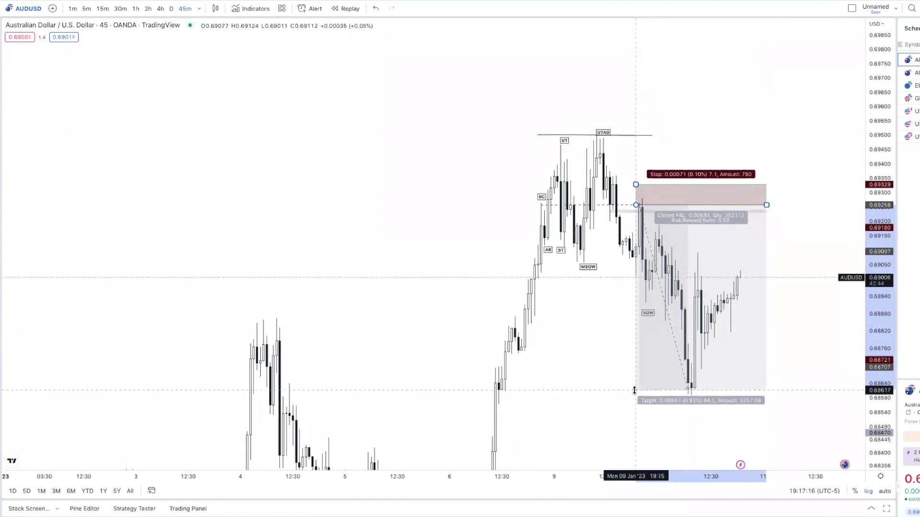
{"action": "left_click", "coordinate": [791, 282]}
{"action": "scroll", "coordinate": [794, 282], "scroll_direction": "right", "scroll_amount": 5}
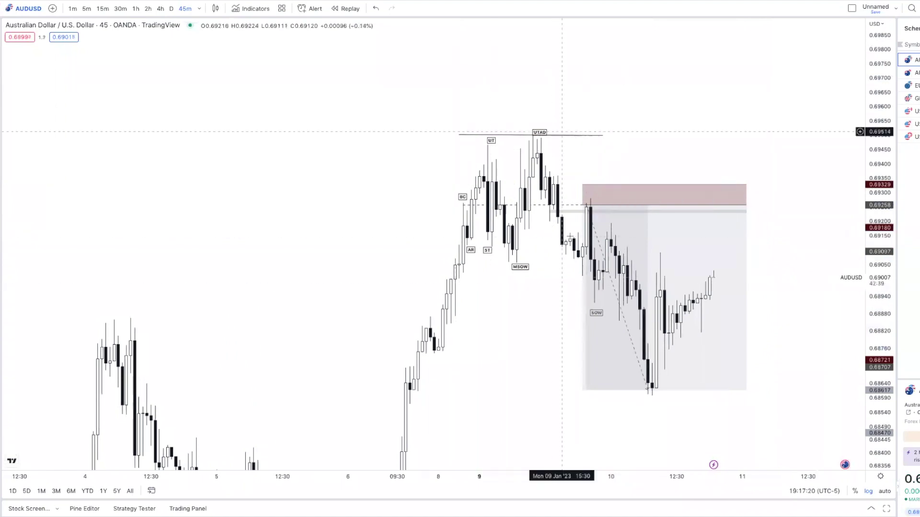
Shorten the short position and the gray rectangle beneath its entry so both end at about 10 Jan 10:00
{"action": "left_click", "coordinate": [885, 491]}
{"action": "scroll", "coordinate": [678, 310], "scroll_direction": "right", "scroll_amount": 2}
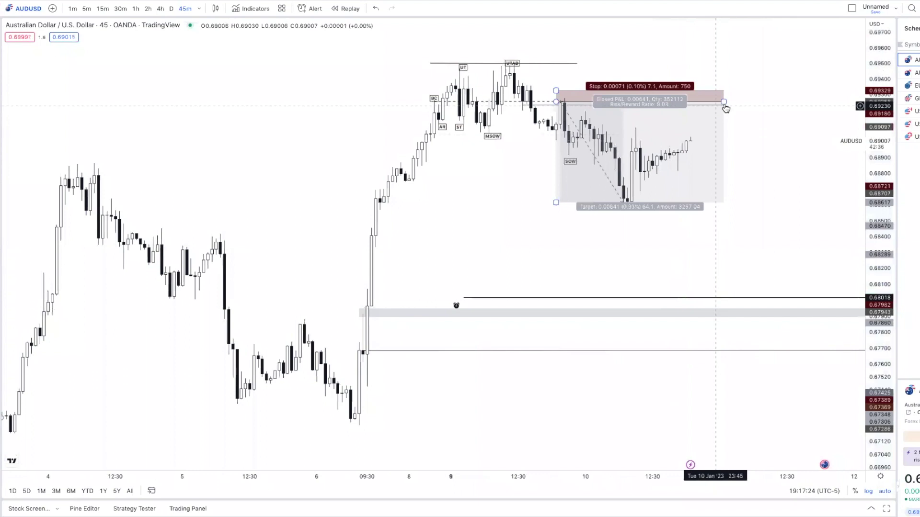
{"action": "scroll", "coordinate": [690, 139], "scroll_direction": "down", "scroll_amount": 2}
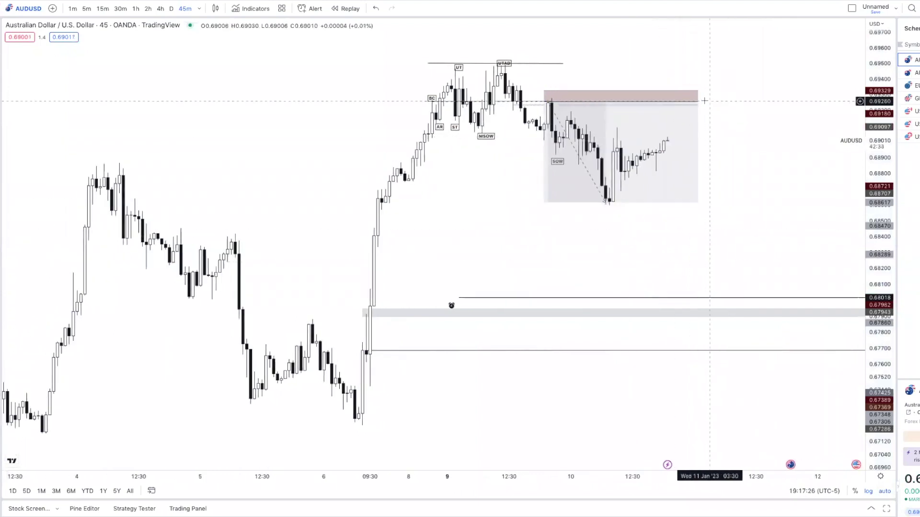
{"action": "left_click", "coordinate": [697, 104]}
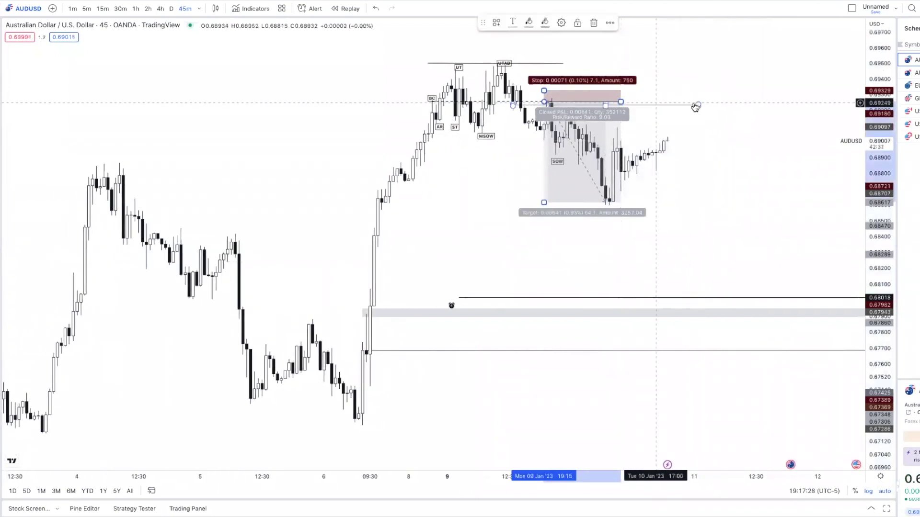
{"action": "left_click_drag", "start_coordinate": [695, 107], "coordinate": [620, 108]}
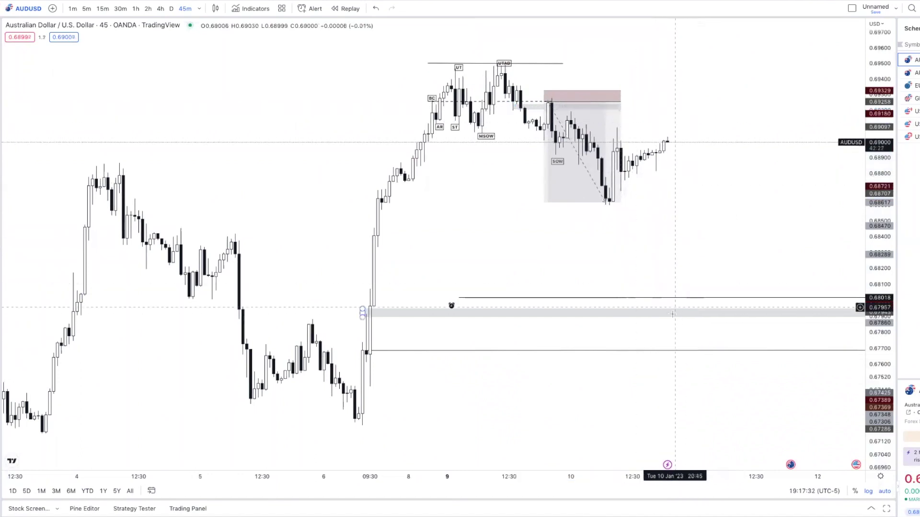
Draw a rectangle from 10 Jan 14:45 to 12 Jan 15:30 between about 0.68788 and 0.68374, and apply the REDISTRO template
{"action": "scroll", "coordinate": [671, 313], "scroll_direction": "down", "scroll_amount": 5}
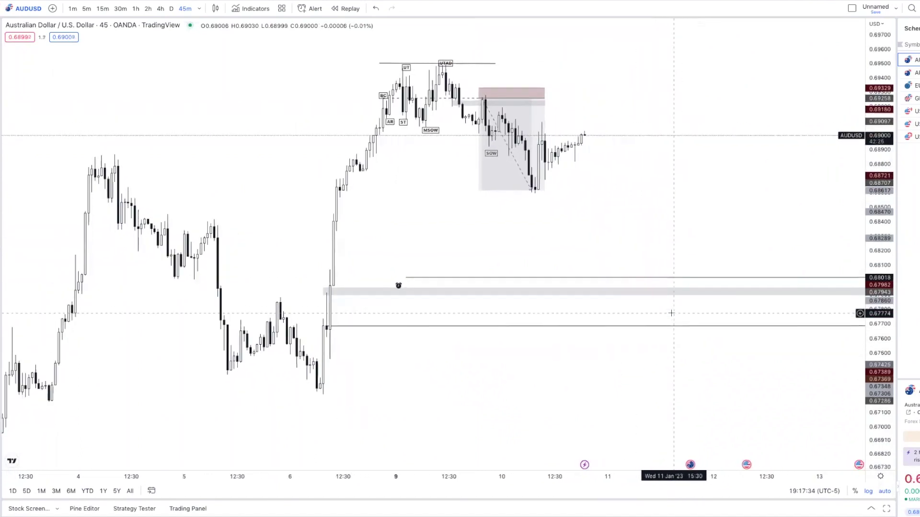
{"action": "scroll", "coordinate": [672, 313], "scroll_direction": "up", "scroll_amount": 2}
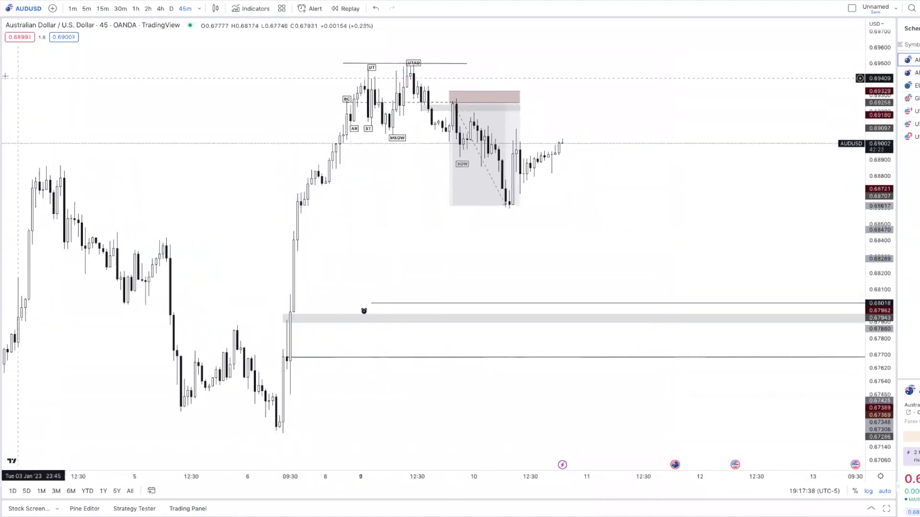
{"action": "key", "text": "alt+shift+r"}
{"action": "left_click_drag", "start_coordinate": [541, 179], "coordinate": [771, 245]}
{"action": "left_click", "coordinate": [496, 23]}
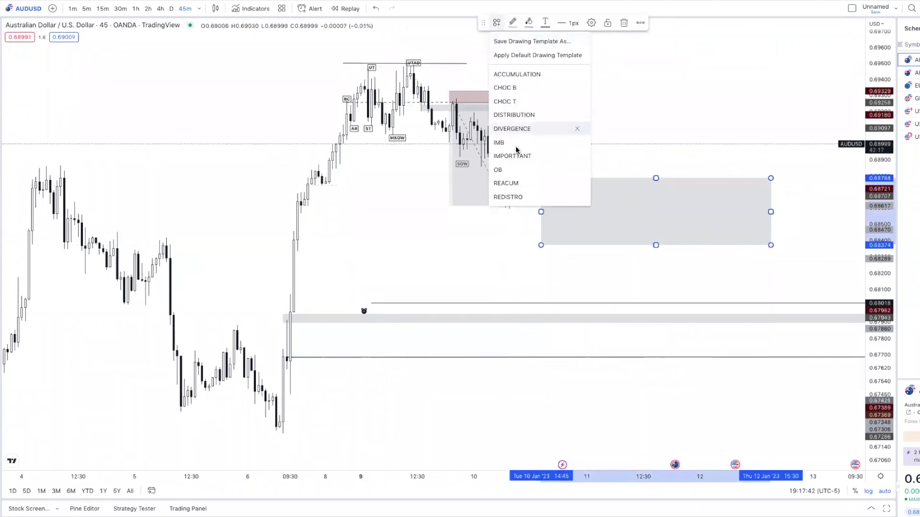
{"action": "left_click", "coordinate": [516, 197]}
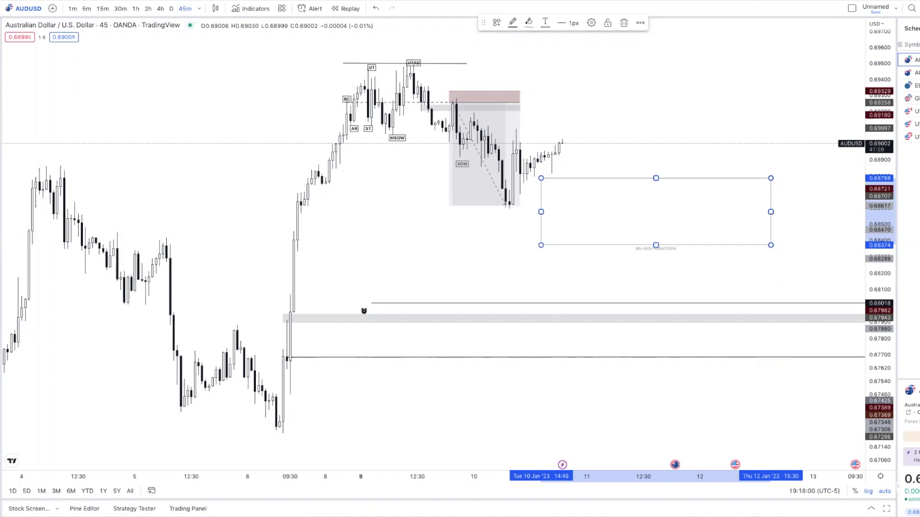
{"action": "left_click", "coordinate": [593, 149]}
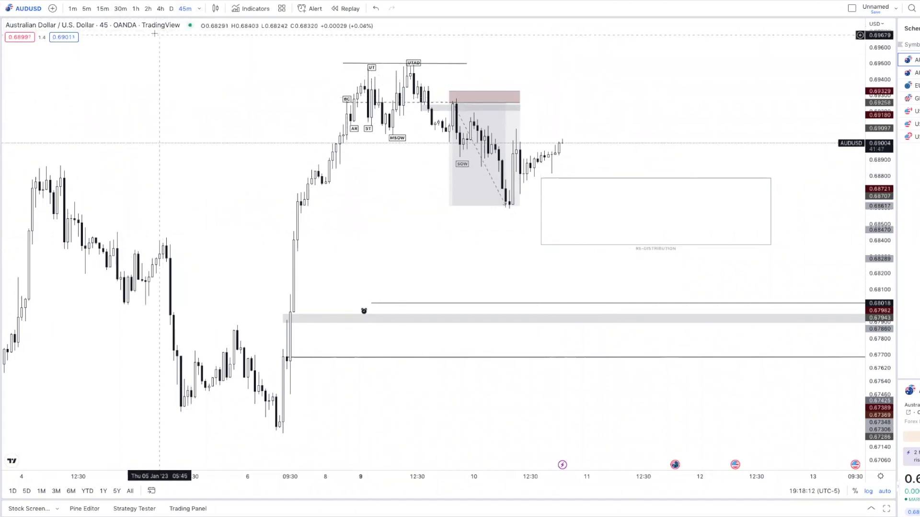
Shorten the re-distribution box to end near the start of 12 Jan, and set the chart interval to 15 minutes
{"action": "scroll", "coordinate": [270, 144], "scroll_direction": "up", "scroll_amount": 2}
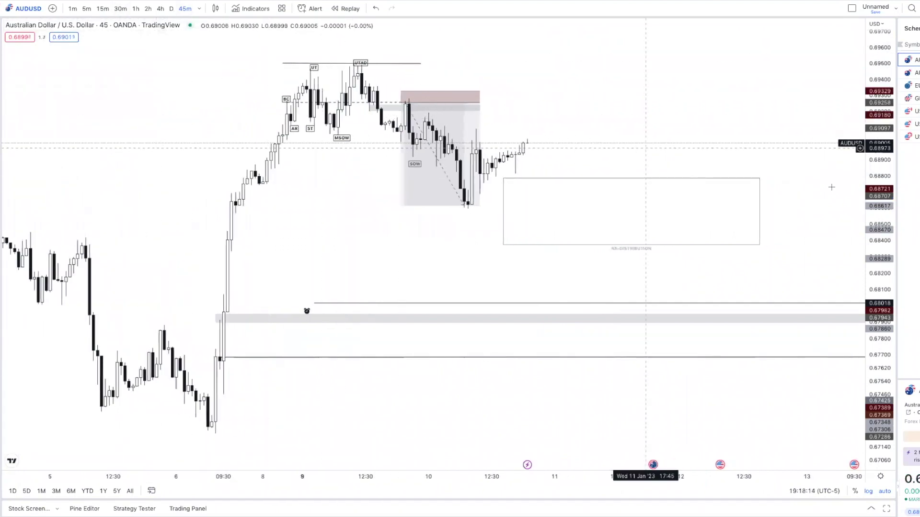
{"action": "left_click_drag", "start_coordinate": [760, 211], "coordinate": [680, 211]}
{"action": "left_click", "coordinate": [102, 9]}
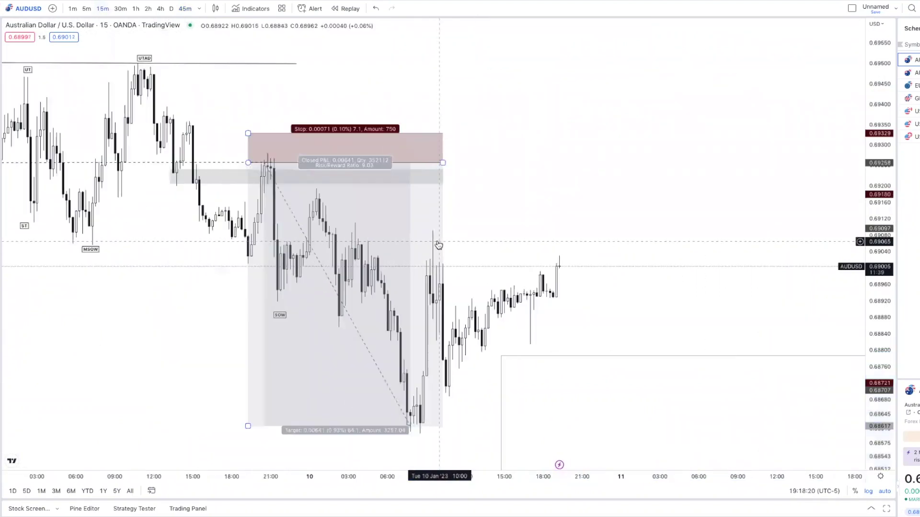
{"action": "left_click_drag", "start_coordinate": [586, 278], "coordinate": [548, 240]}
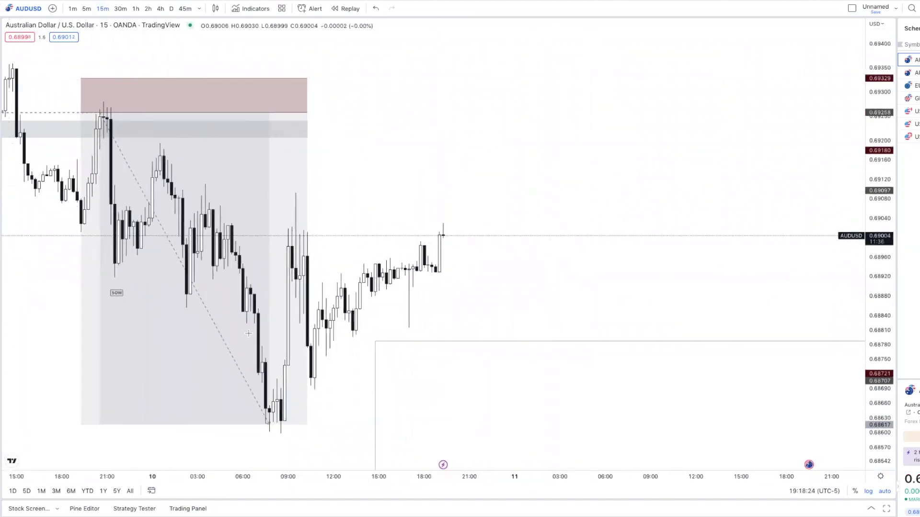
{"action": "left_click", "coordinate": [261, 436]}
{"action": "scroll", "coordinate": [589, 416], "scroll_direction": "down", "scroll_amount": 3}
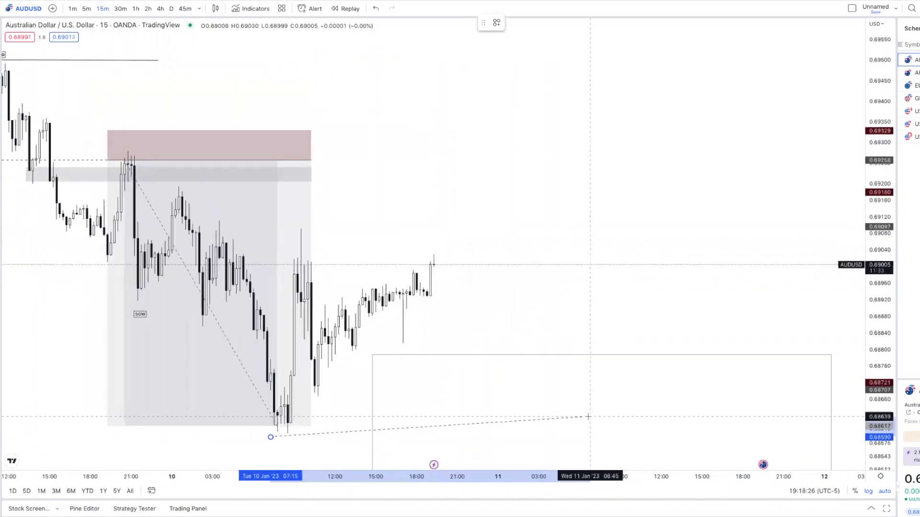
{"action": "left_click", "coordinate": [825, 436]}
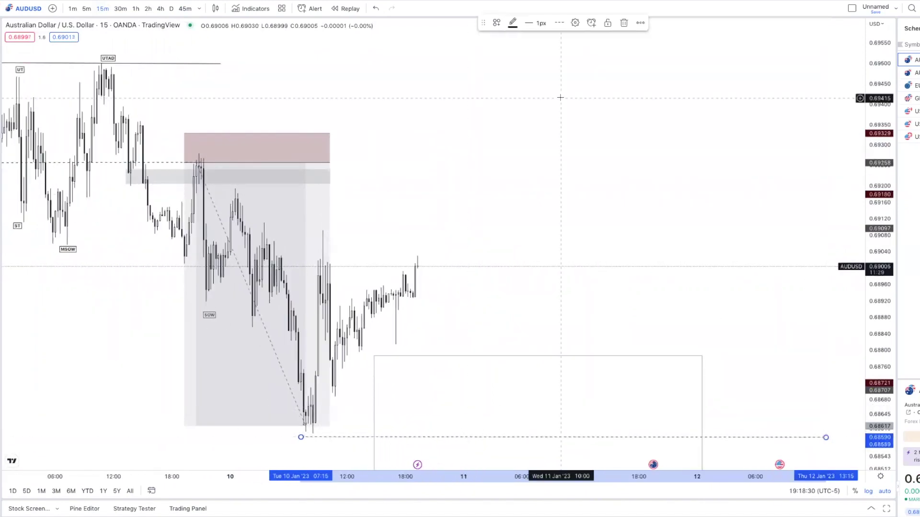
{"action": "left_click", "coordinate": [496, 22]}
{"action": "left_click", "coordinate": [671, 287]}
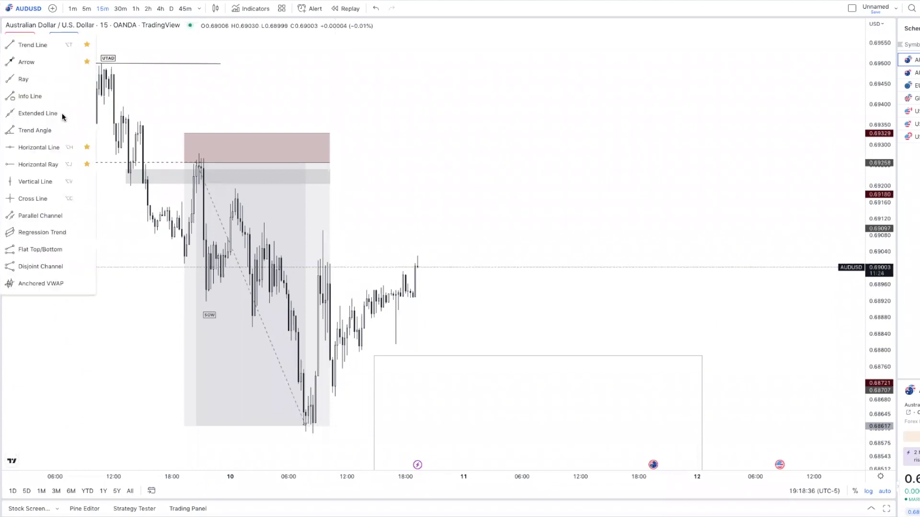
Add a horizontal ray at about 0.68584 under the 10 Jan low and create an alert on it reading "FIND REDISTRO"
{"action": "left_click", "coordinate": [56, 162]}
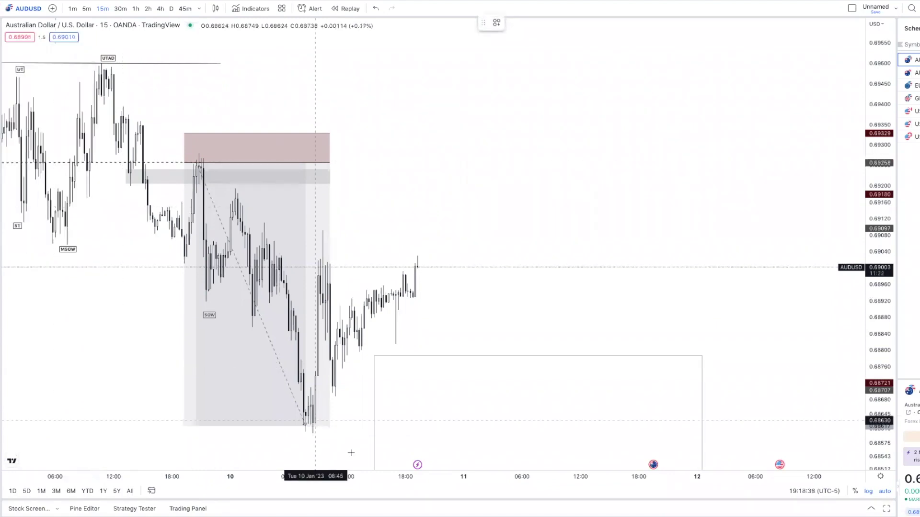
{"action": "left_click", "coordinate": [312, 439]}
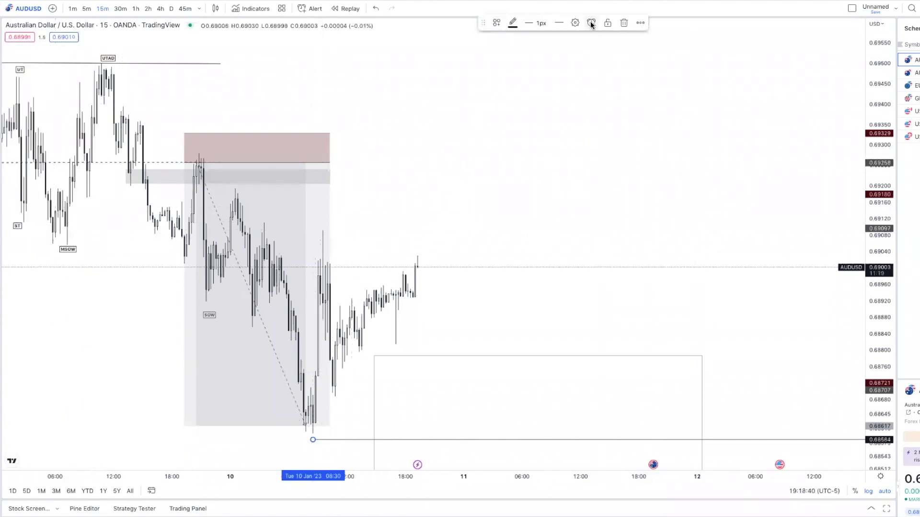
{"action": "left_click", "coordinate": [591, 23]}
{"action": "type", "text": "FIND REDISTRO"}
{"action": "left_click", "coordinate": [566, 410]}
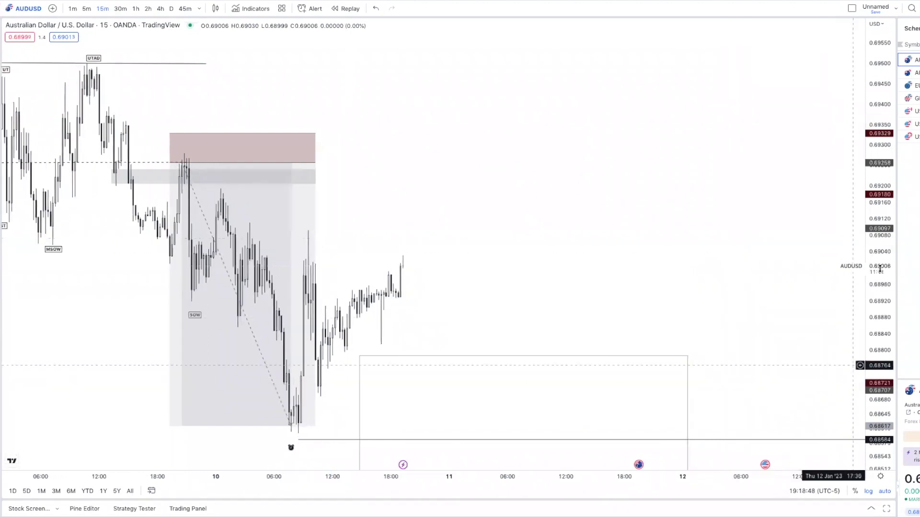
Resize the re-distribution box to run from 11 Jan 02:00 to 12 Jan 13:30, with its upper edge at about 0.68641
{"action": "left_click_drag", "start_coordinate": [885, 265], "coordinate": [880, 317]}
{"action": "scroll", "coordinate": [718, 330], "scroll_direction": "down", "scroll_amount": 3}
{"action": "left_click_drag", "start_coordinate": [718, 330], "coordinate": [653, 164]}
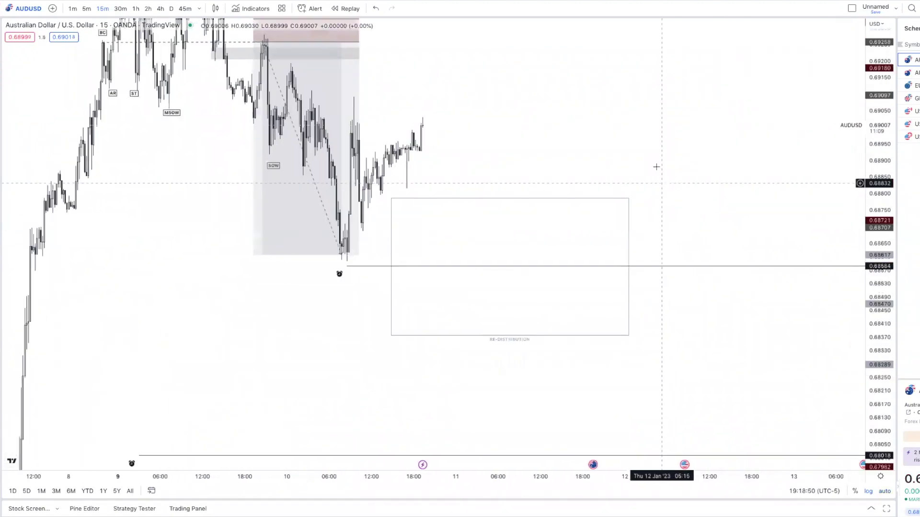
{"action": "left_click_drag", "start_coordinate": [622, 250], "coordinate": [714, 250]}
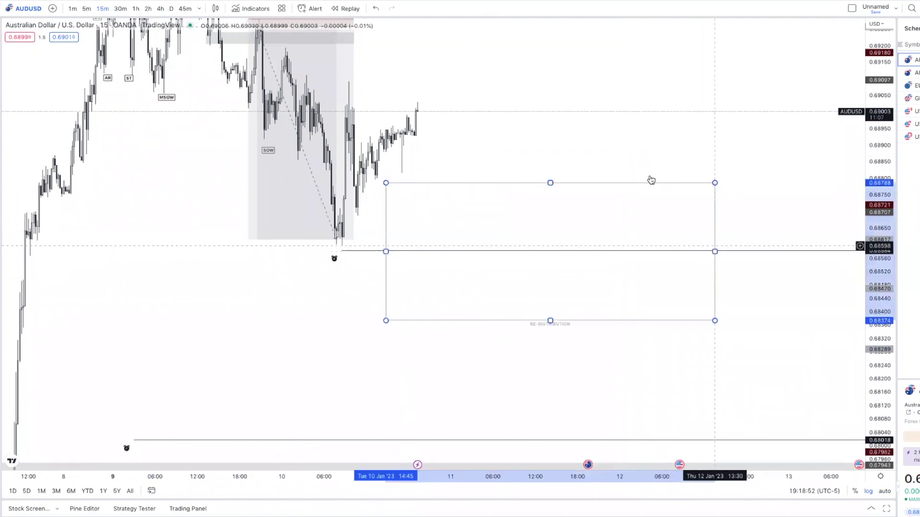
{"action": "left_click_drag", "start_coordinate": [385, 182], "coordinate": [464, 231]}
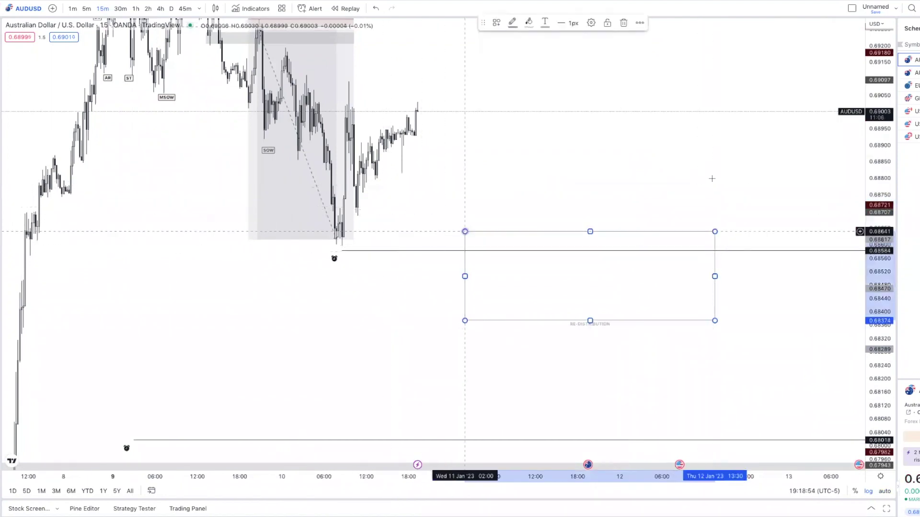
{"action": "left_click", "coordinate": [711, 179]}
Flag AUDUSD in the watchlist and restore the chart's automatic price scaling
{"action": "scroll", "coordinate": [711, 179], "scroll_direction": "down", "scroll_amount": 2}
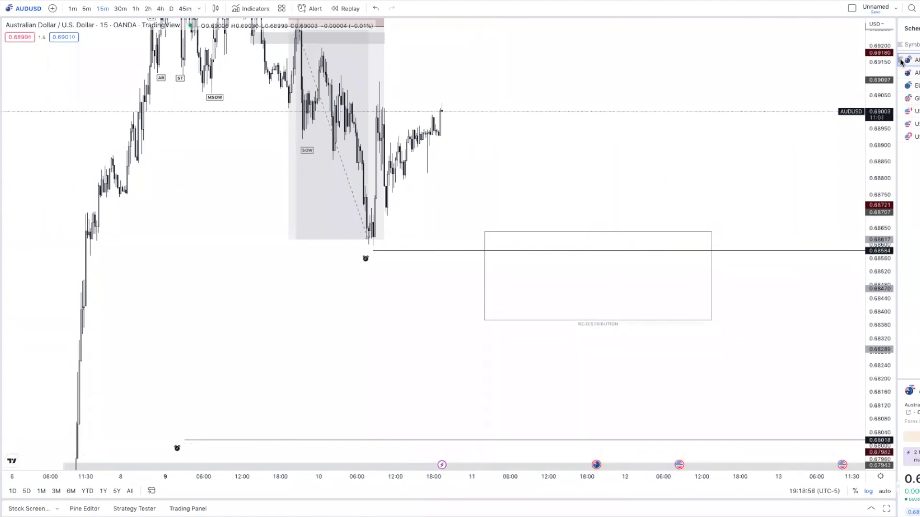
{"action": "left_click", "coordinate": [878, 493]}
{"action": "scroll", "coordinate": [697, 382], "scroll_direction": "down", "scroll_amount": 5}
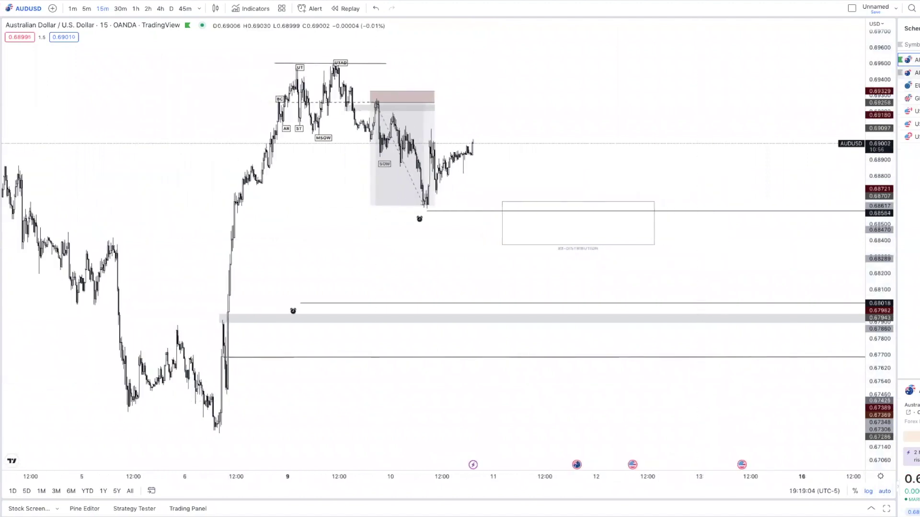
Open the AUDJPY chart on the 1-hour interval and remove all of its drawings
{"action": "key", "text": "Down"}
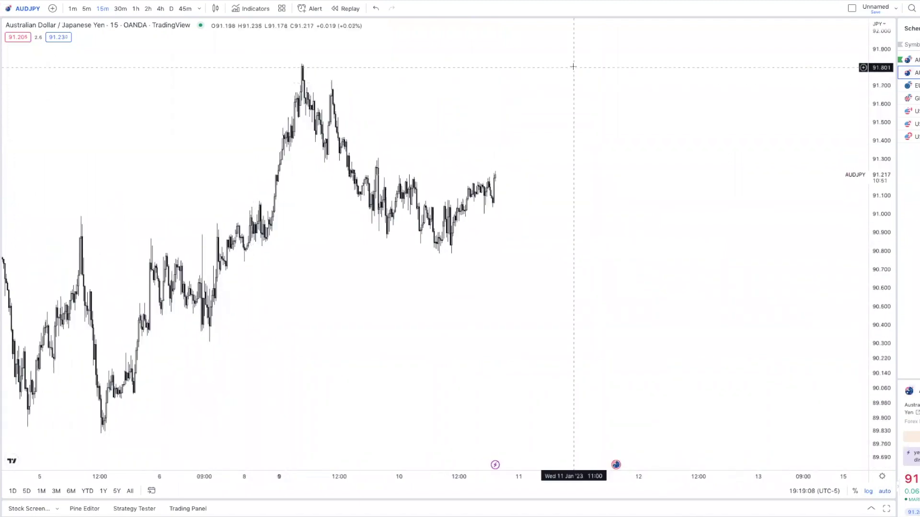
{"action": "left_click", "coordinate": [127, 8]}
{"action": "left_click", "coordinate": [136, 9]}
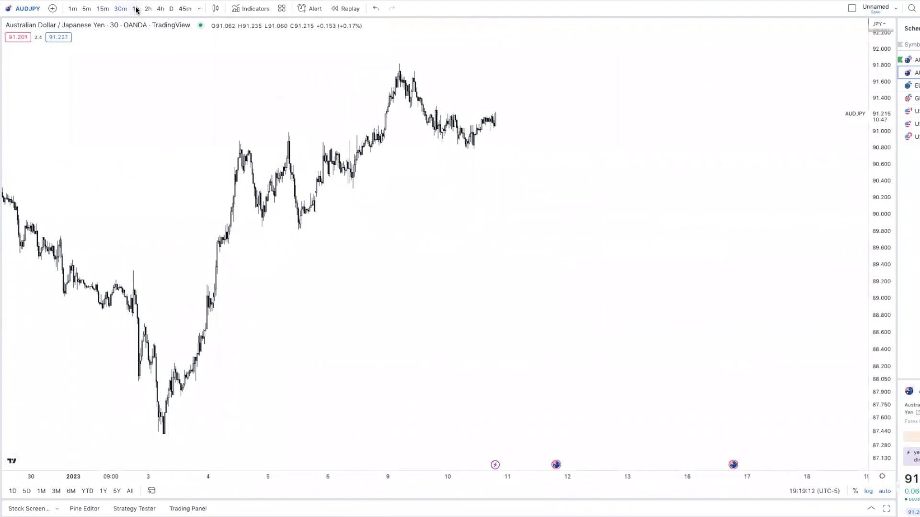
{"action": "left_click", "coordinate": [11, 271]}
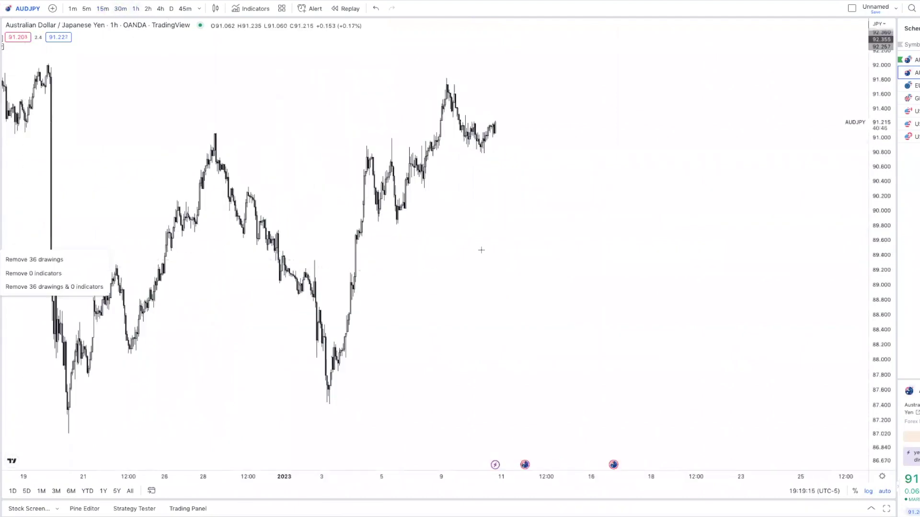
{"action": "left_click", "coordinate": [46, 260]}
Draw a horizontal trend line under the 20 Dec low at about 87.028, from 16 Dec to 27 Dec, with a solid line style
{"action": "scroll", "coordinate": [493, 217], "scroll_direction": "down", "scroll_amount": 3}
{"action": "scroll", "coordinate": [493, 216], "scroll_direction": "down", "scroll_amount": 5}
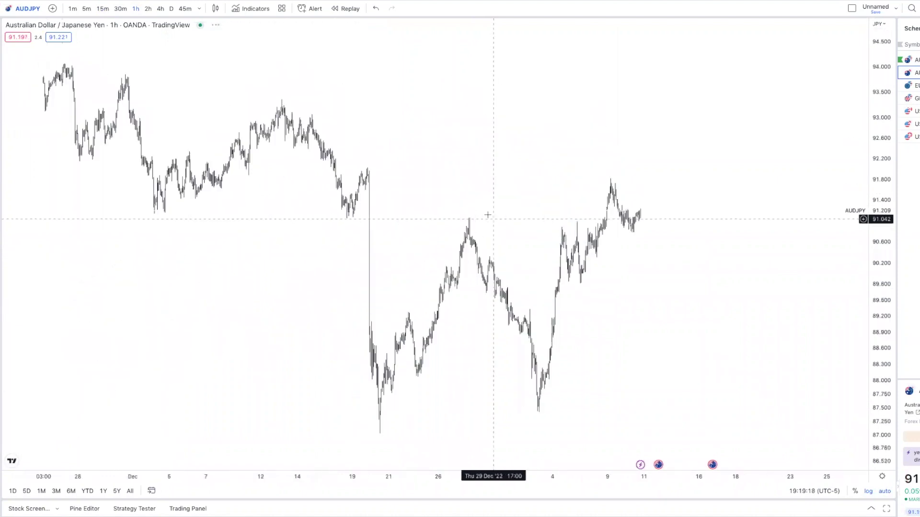
{"action": "scroll", "coordinate": [488, 216], "scroll_direction": "down", "scroll_amount": 5}
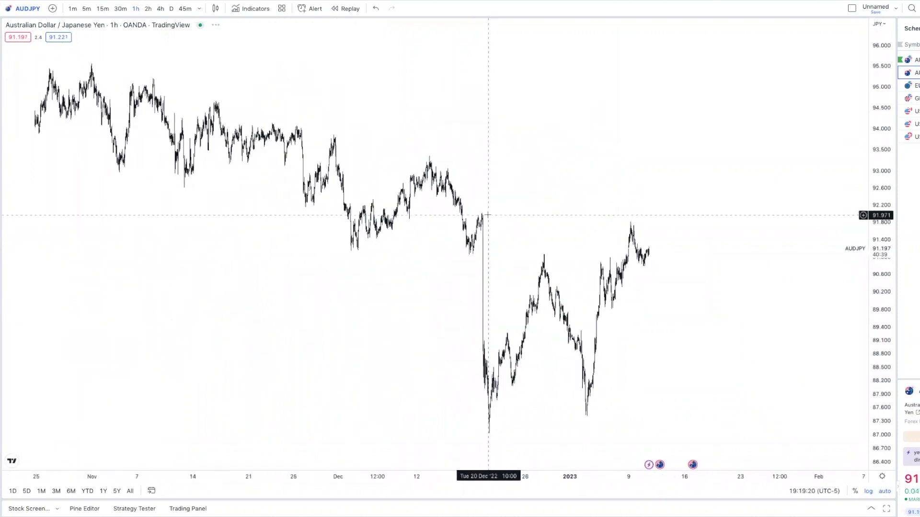
{"action": "scroll", "coordinate": [488, 215], "scroll_direction": "down", "scroll_amount": 4}
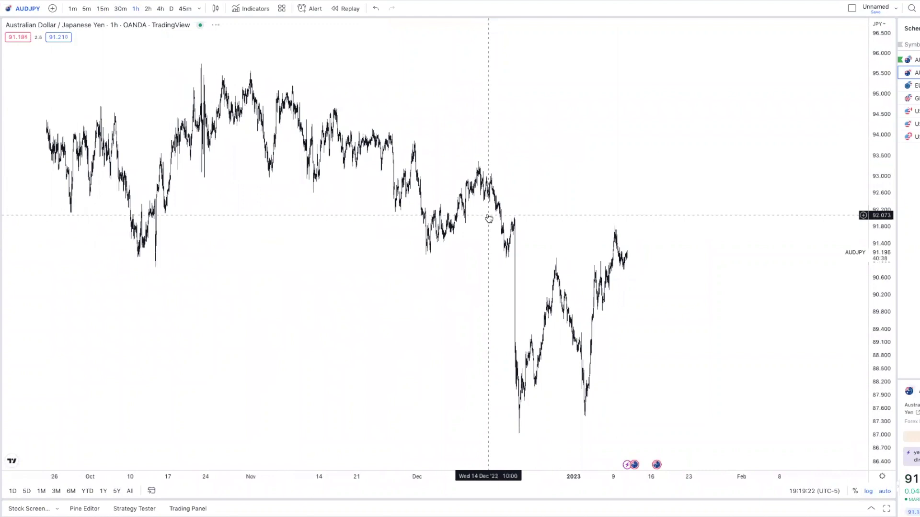
{"action": "scroll", "coordinate": [487, 215], "scroll_direction": "down", "scroll_amount": 4}
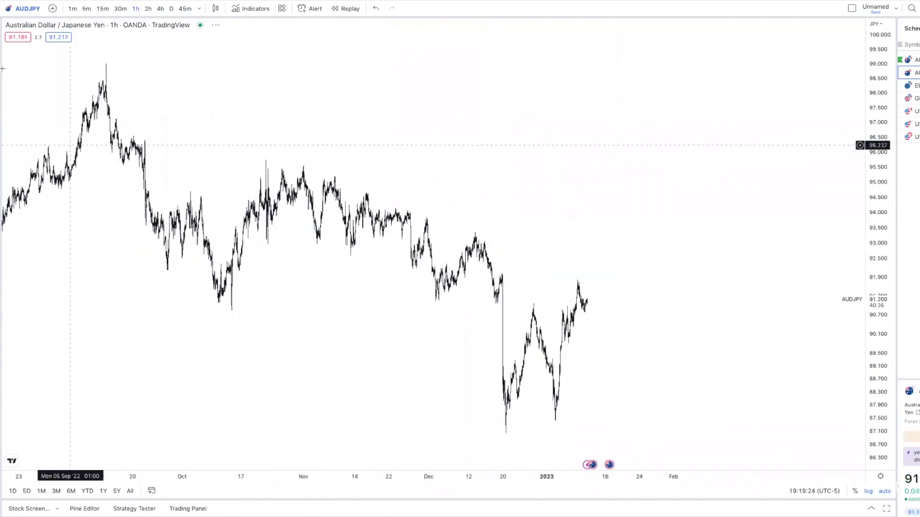
{"action": "left_click", "coordinate": [16, 52]}
{"action": "left_click", "coordinate": [15, 51]}
{"action": "scroll", "coordinate": [431, 240], "scroll_direction": "right", "scroll_amount": 5}
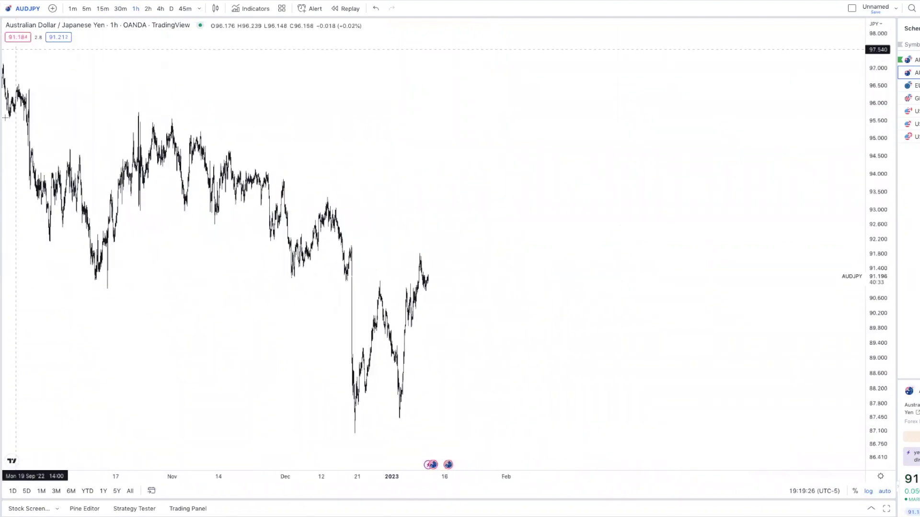
{"action": "scroll", "coordinate": [536, 241], "scroll_direction": "left", "scroll_amount": 5}
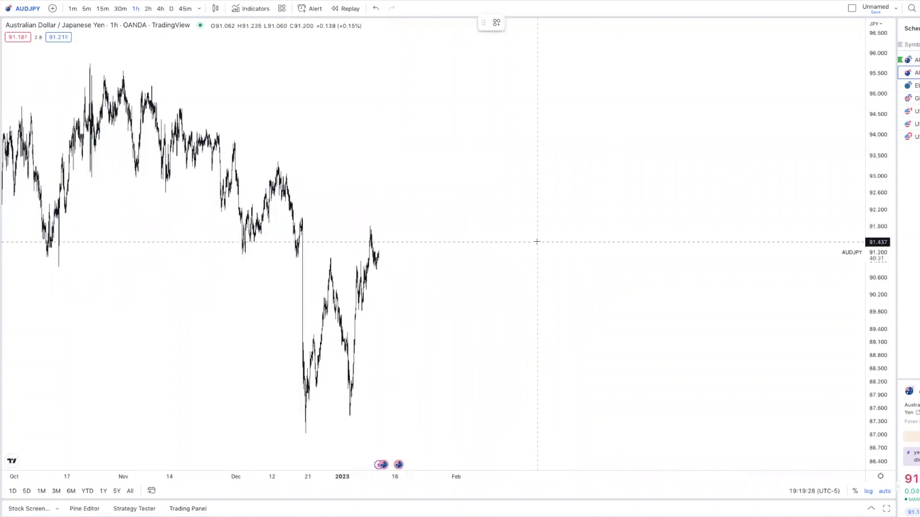
{"action": "scroll", "coordinate": [537, 242], "scroll_direction": "left", "scroll_amount": 5}
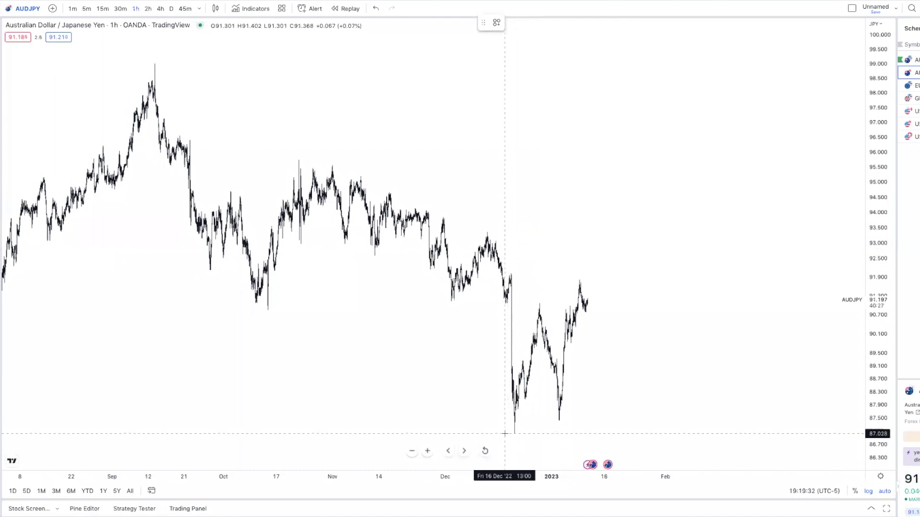
{"action": "left_click", "coordinate": [535, 433]}
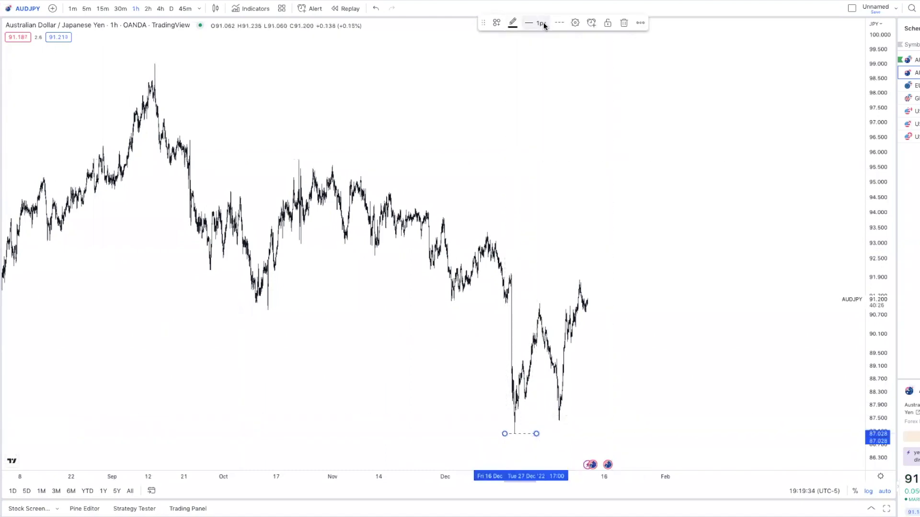
{"action": "left_click", "coordinate": [559, 23]}
{"action": "left_click", "coordinate": [560, 42]}
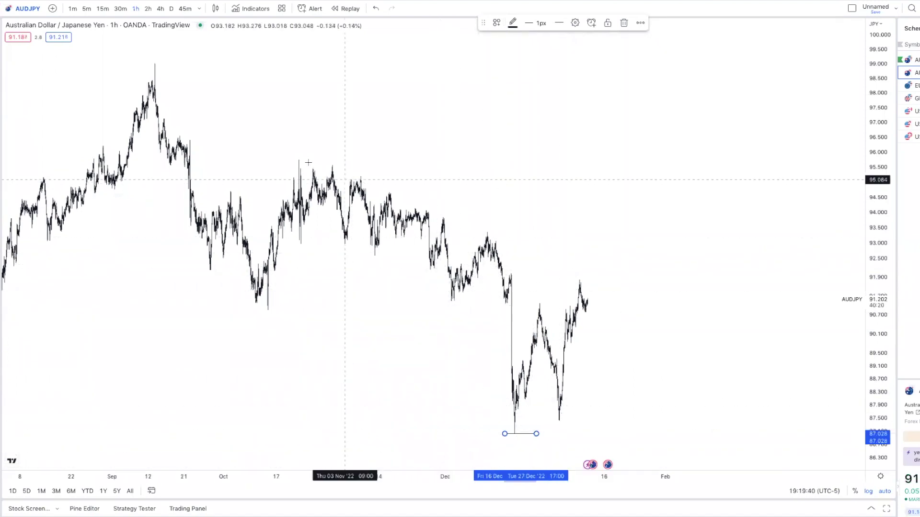
Mark the late-October high with a short horizontal trend line at about 95.737, ending at 25 Oct 01:00
{"action": "left_click", "coordinate": [289, 160]}
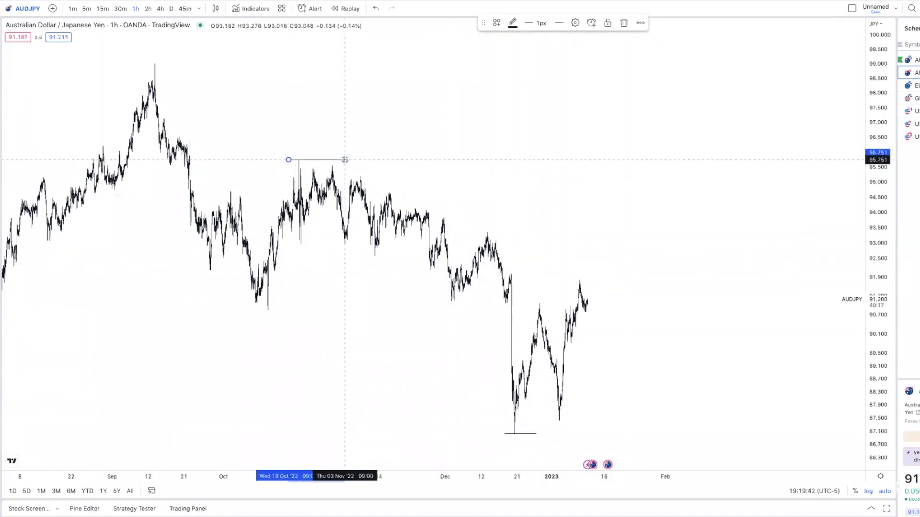
{"action": "key", "text": "Escape"}
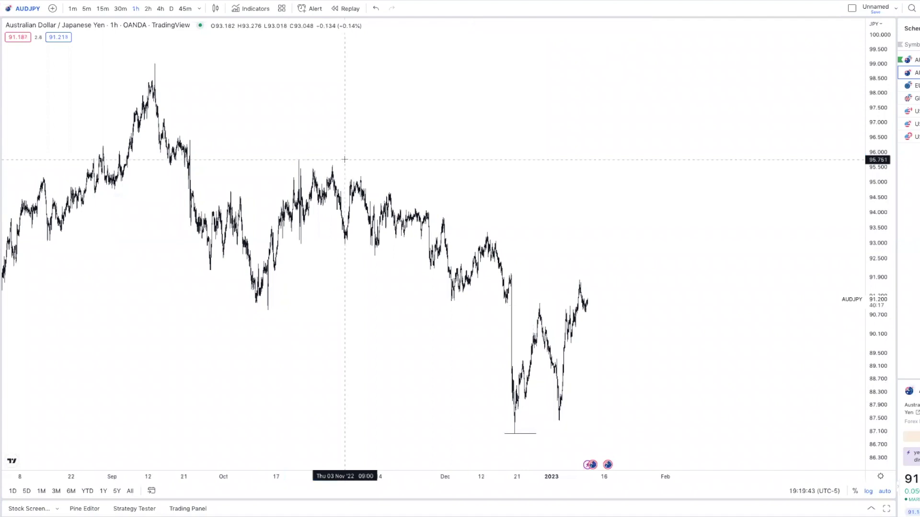
{"action": "left_click", "coordinate": [287, 160]}
{"action": "left_click", "coordinate": [308, 160]}
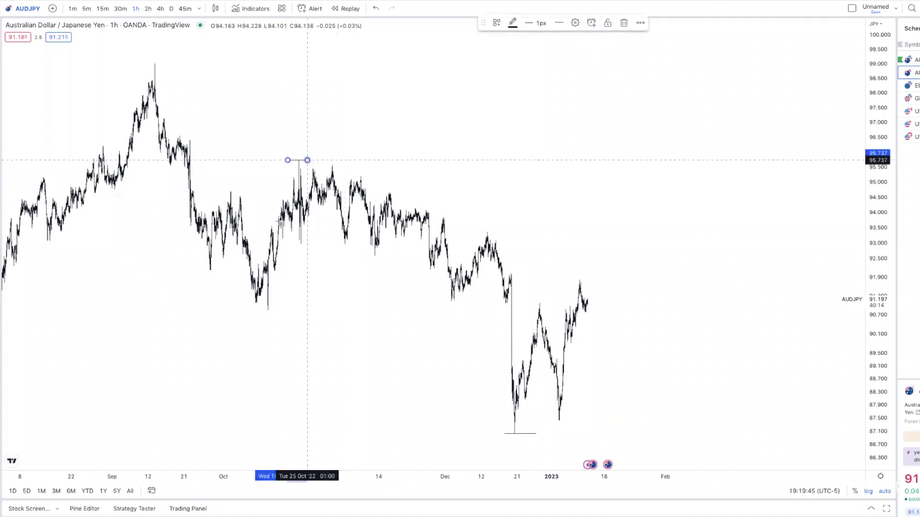
Mark the mid-October low at about 90.838 and the mid-September high at about 99.011 with short horizontal trend lines
{"action": "left_click", "coordinate": [258, 310]}
{"action": "left_click", "coordinate": [285, 311]}
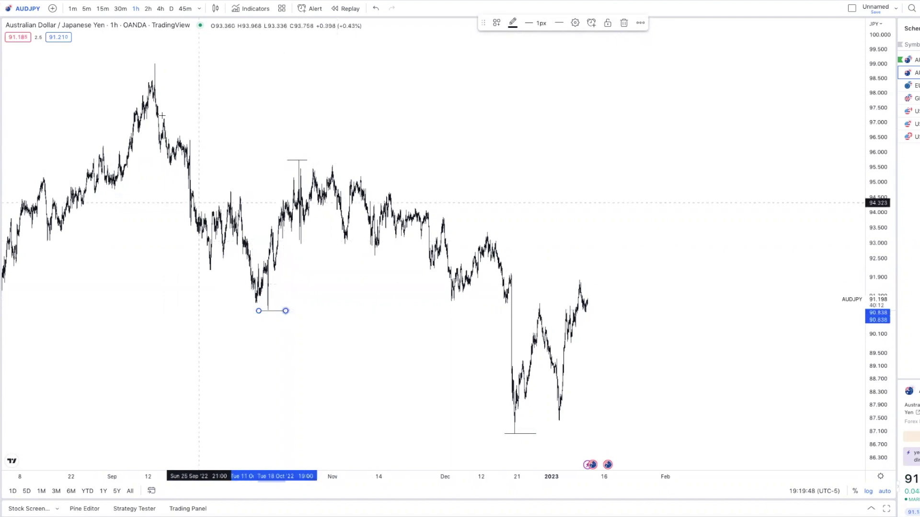
{"action": "left_click", "coordinate": [143, 63]}
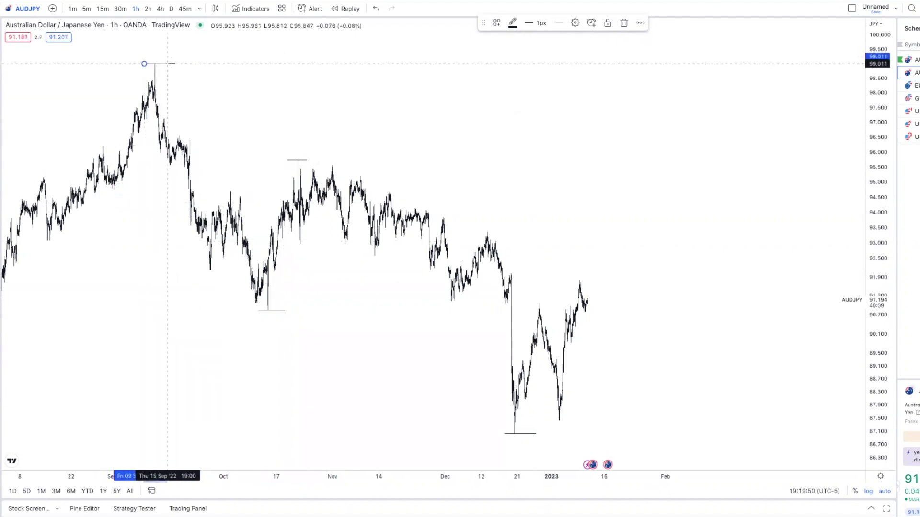
{"action": "left_click", "coordinate": [172, 64]}
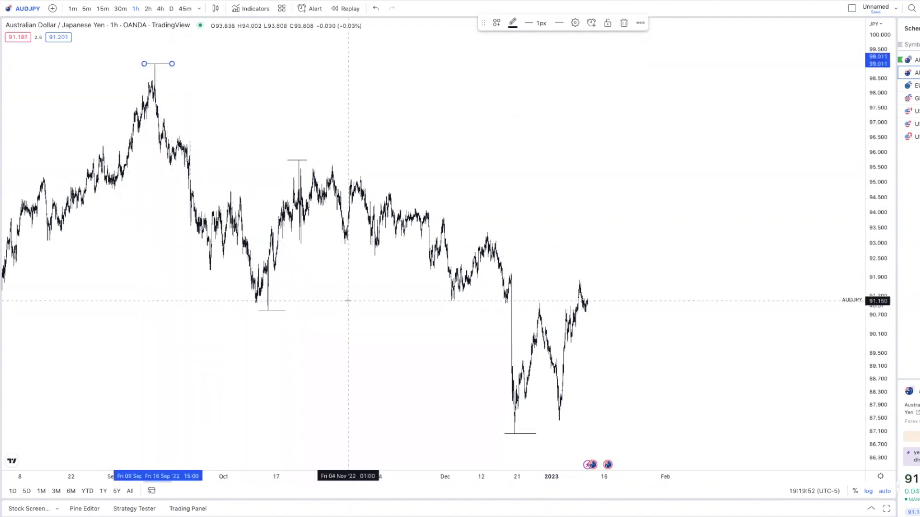
Draw a short horizontal trend line under the early-January low at about 87.434, ending at 5 Jan 23:00
{"action": "scroll", "coordinate": [348, 300], "scroll_direction": "up", "scroll_amount": 5}
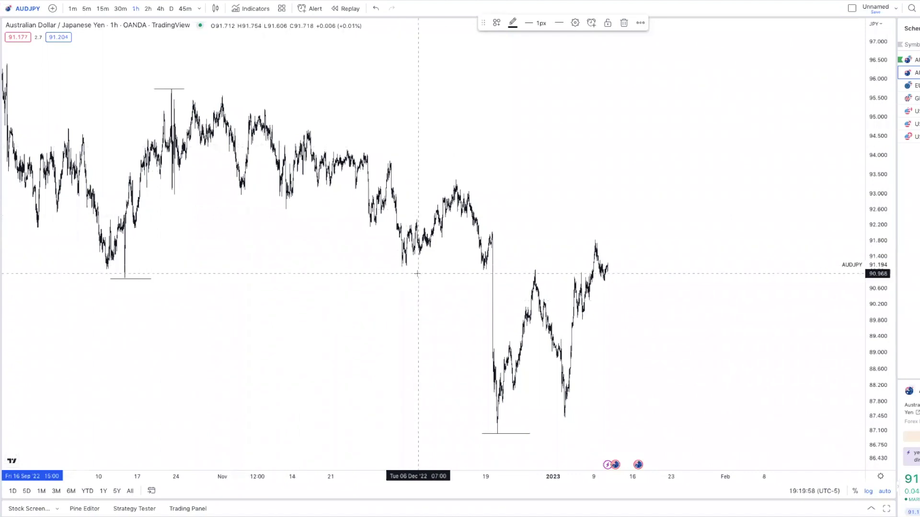
{"action": "scroll", "coordinate": [417, 274], "scroll_direction": "up", "scroll_amount": 5}
{"action": "scroll", "coordinate": [417, 274], "scroll_direction": "right", "scroll_amount": 5}
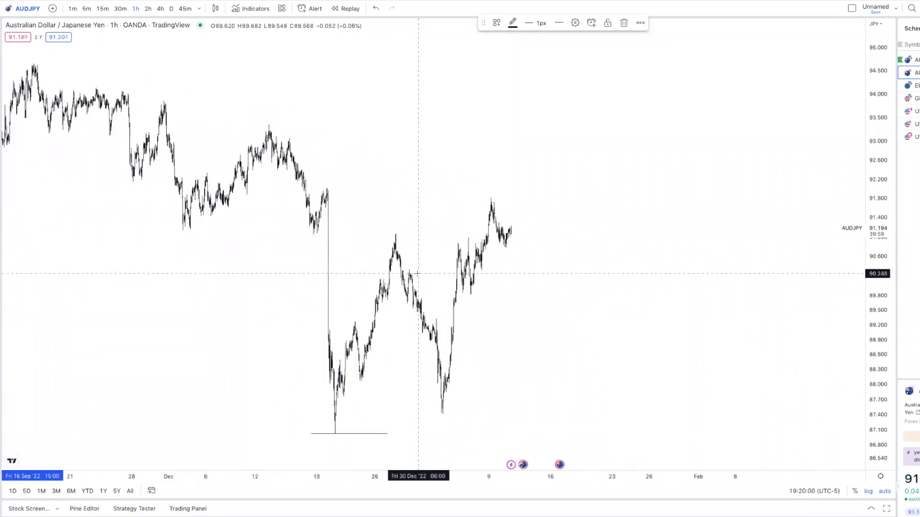
{"action": "scroll", "coordinate": [417, 274], "scroll_direction": "left", "scroll_amount": 5}
{"action": "scroll", "coordinate": [417, 274], "scroll_direction": "left", "scroll_amount": 8}
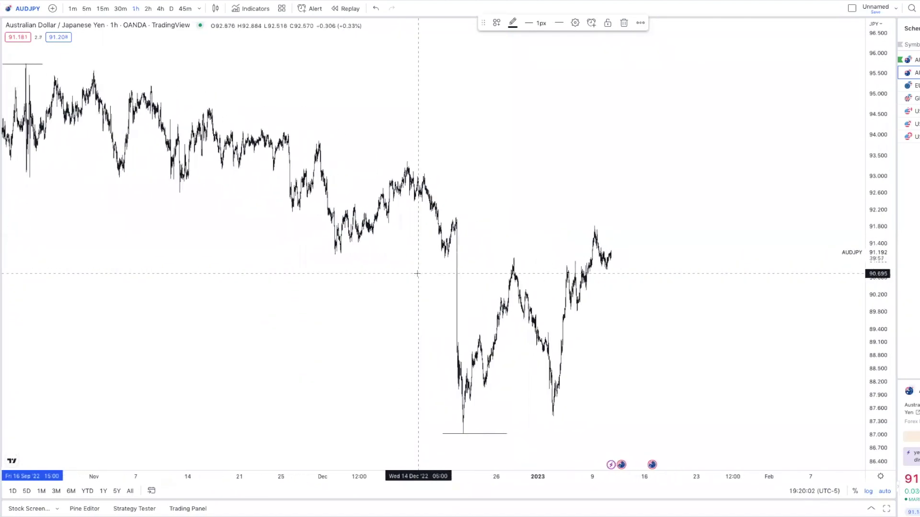
{"action": "scroll", "coordinate": [354, 192], "scroll_direction": "right", "scroll_amount": 2}
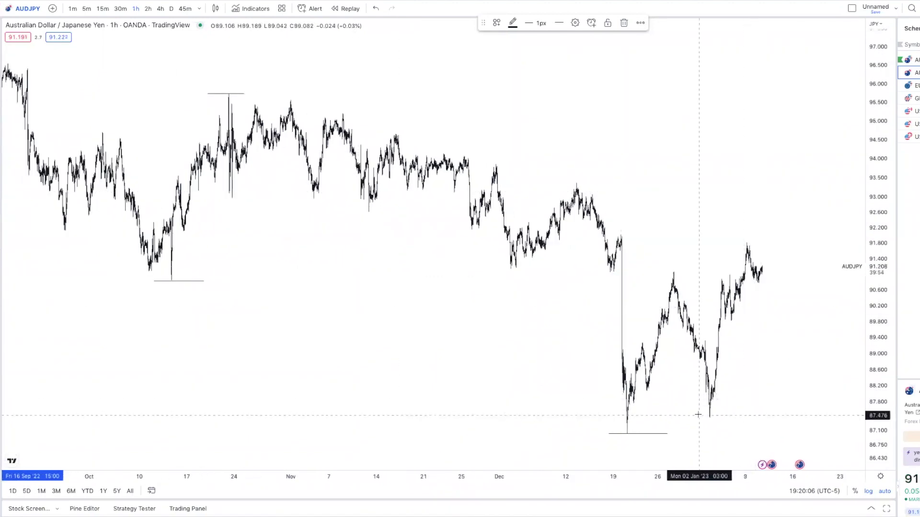
{"action": "left_click", "coordinate": [697, 417]}
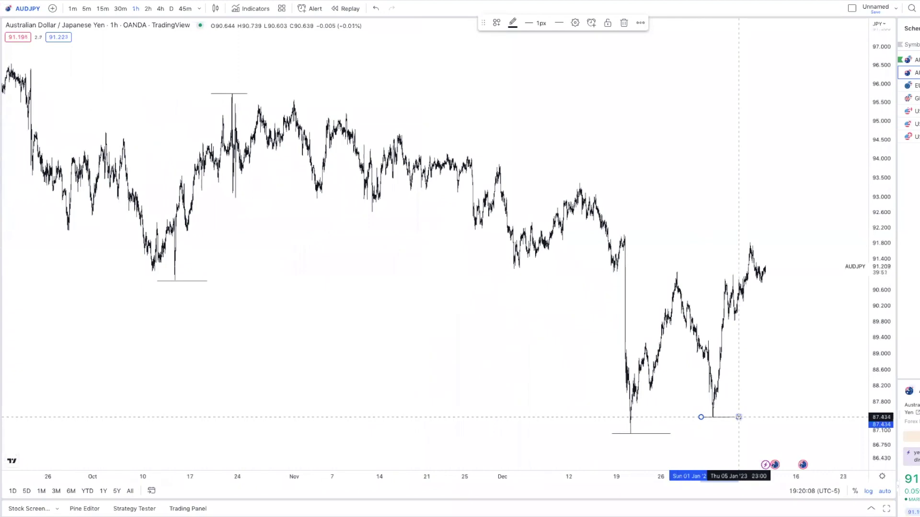
{"action": "left_click", "coordinate": [738, 416]}
Mark the late-December high at about 91.066 and the 9 Jan high at about 91.811 with short horizontal trend lines
{"action": "left_click", "coordinate": [667, 271]}
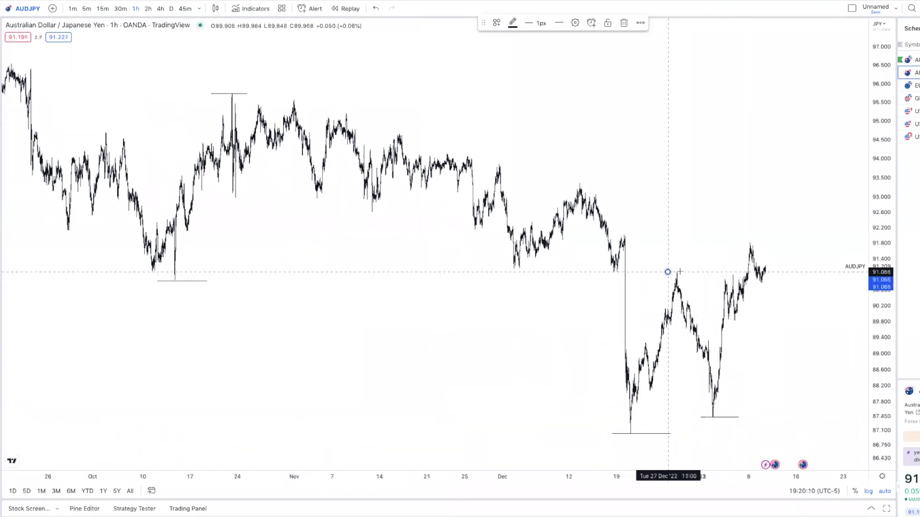
{"action": "left_click", "coordinate": [687, 271]}
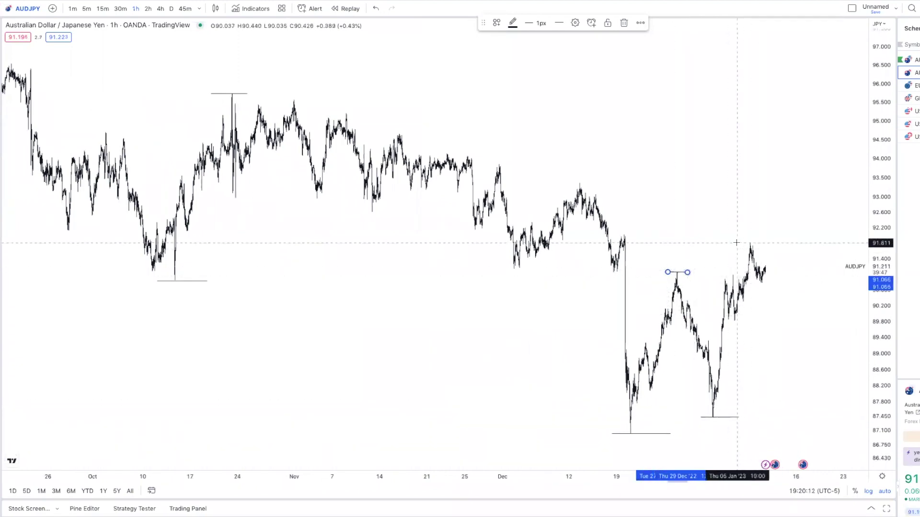
{"action": "left_click", "coordinate": [737, 243]}
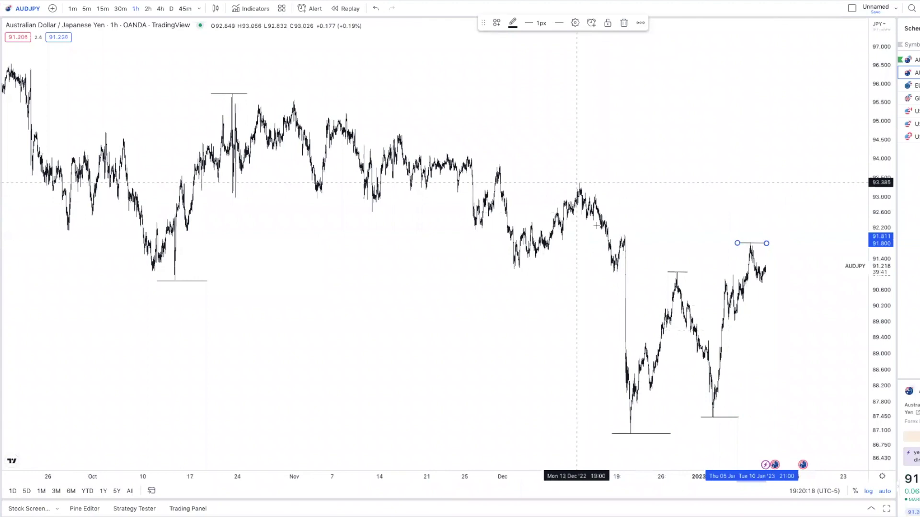
Check the Fibonacci retracement from the 13 Dec high at about 93.361 down to about 87.074, and delete it
{"action": "scroll", "coordinate": [597, 225], "scroll_direction": "up", "scroll_amount": 5}
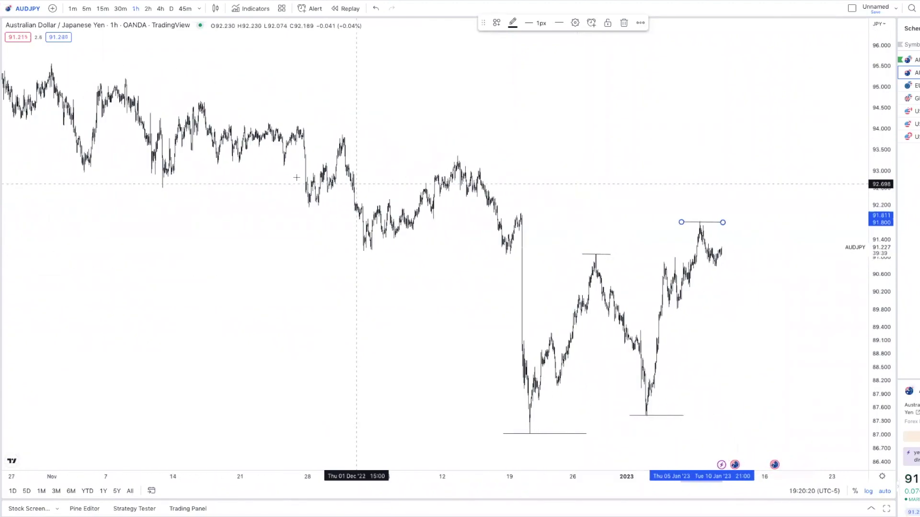
{"action": "left_click", "coordinate": [459, 159]}
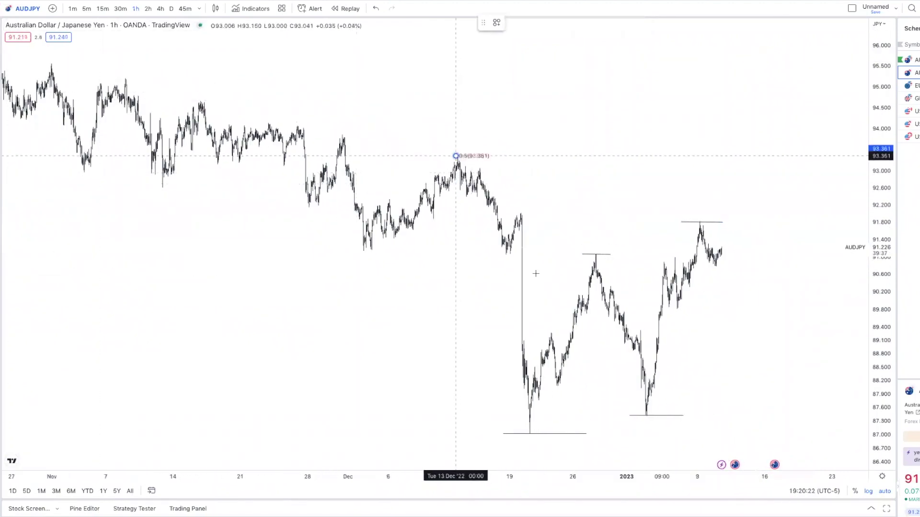
{"action": "left_click", "coordinate": [667, 432]}
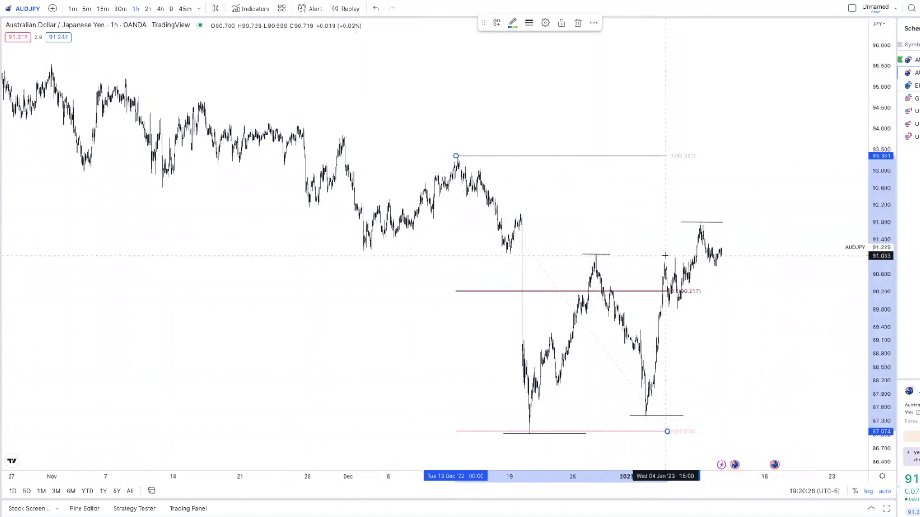
{"action": "key", "text": "Delete"}
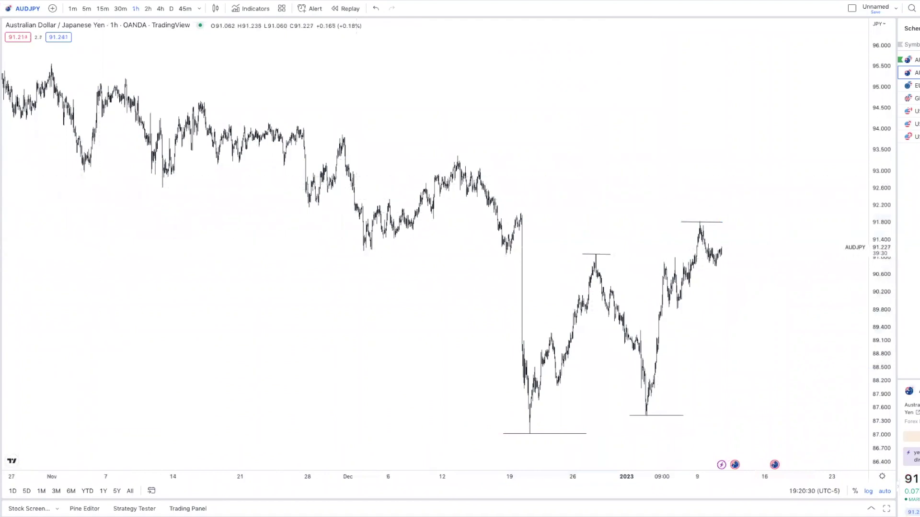
Step the chart down to the 30-minute and 15-minute intervals, framing the move from the early-January low to the latest price
{"action": "scroll", "coordinate": [465, 223], "scroll_direction": "up", "scroll_amount": 5}
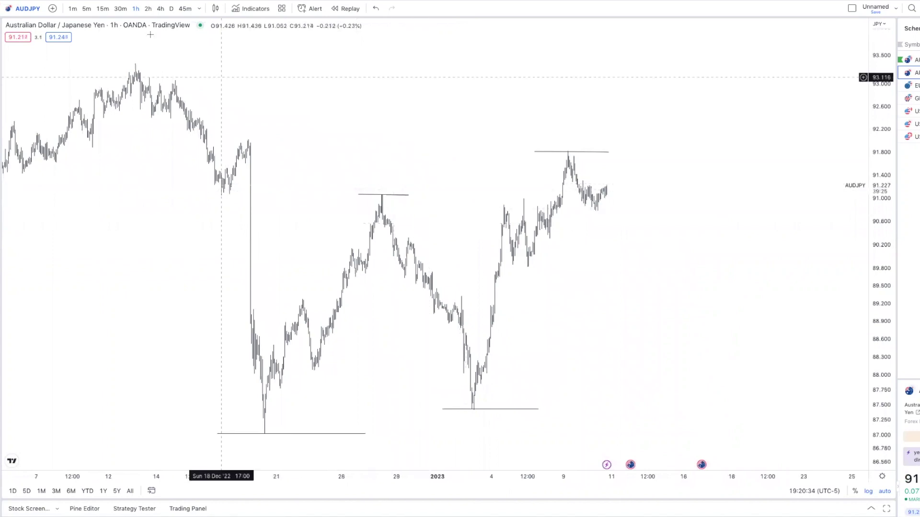
{"action": "scroll", "coordinate": [531, 228], "scroll_direction": "up", "scroll_amount": 4}
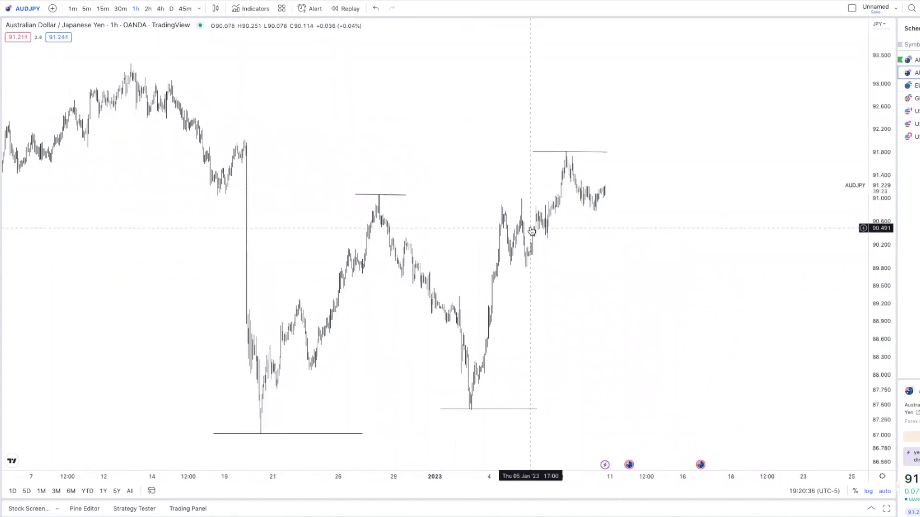
{"action": "scroll", "coordinate": [530, 227], "scroll_direction": "up", "scroll_amount": 3}
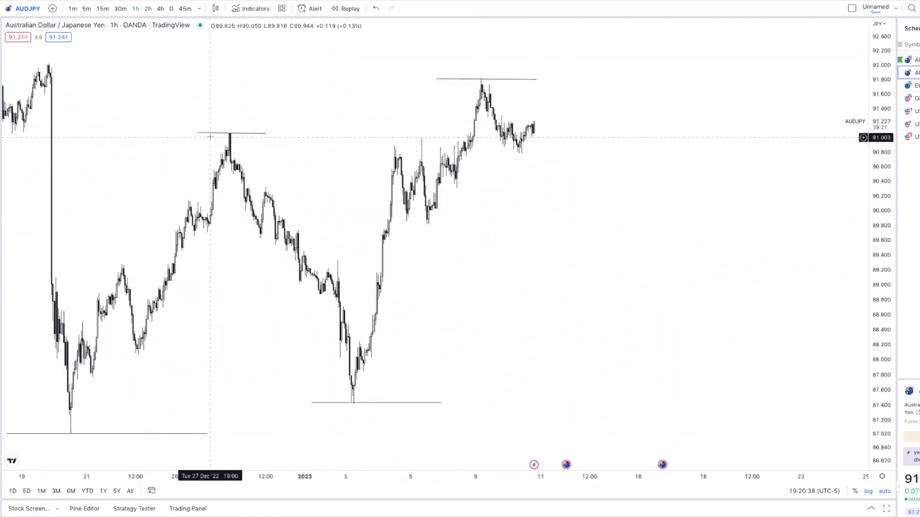
{"action": "left_click", "coordinate": [121, 8]}
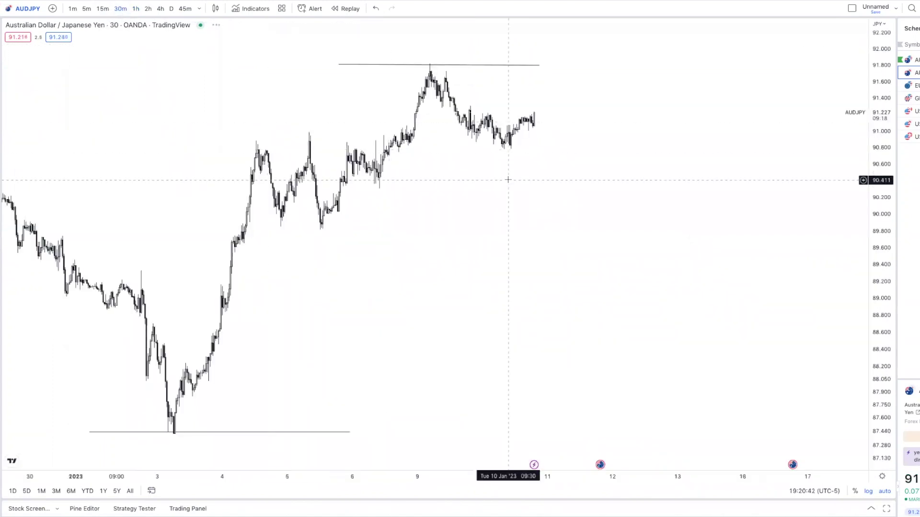
{"action": "scroll", "coordinate": [508, 180], "scroll_direction": "right", "scroll_amount": 2}
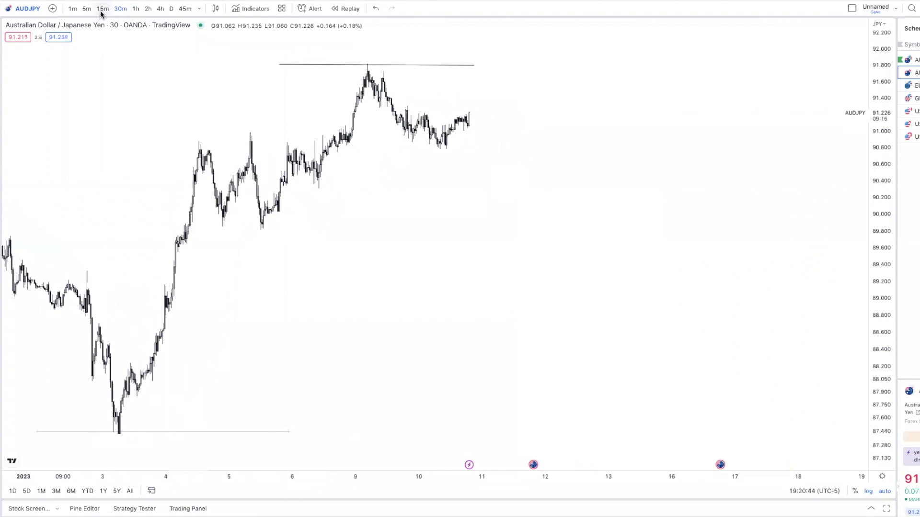
{"action": "type", "text": "15"}
{"action": "key", "text": "Return"}
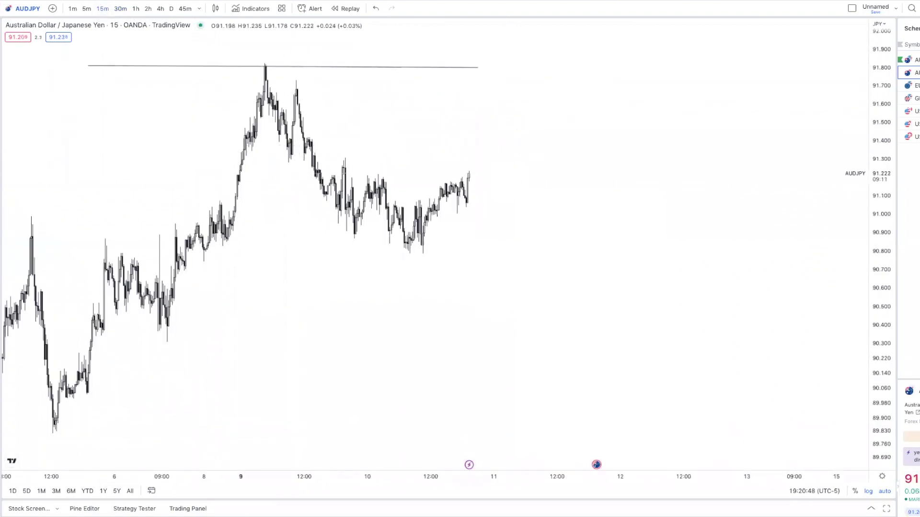
{"action": "scroll", "coordinate": [521, 252], "scroll_direction": "left", "scroll_amount": 3}
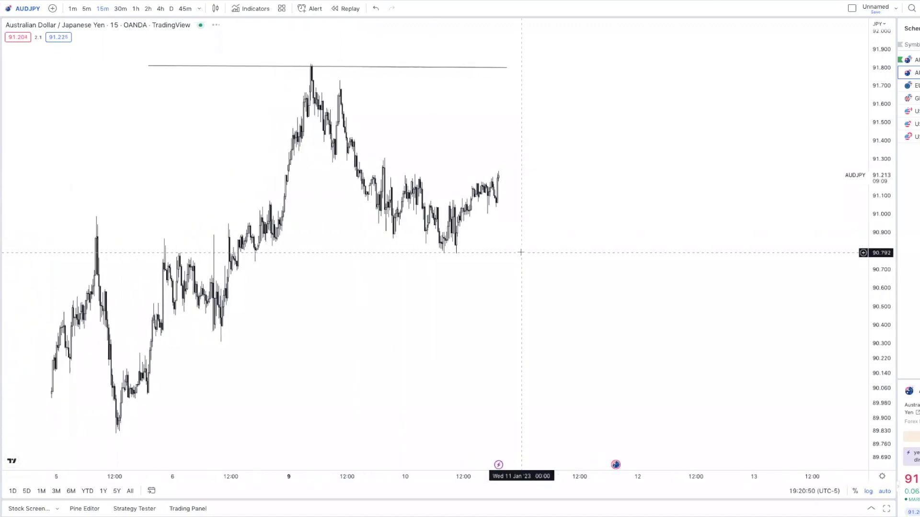
{"action": "scroll", "coordinate": [520, 251], "scroll_direction": "down", "scroll_amount": 4}
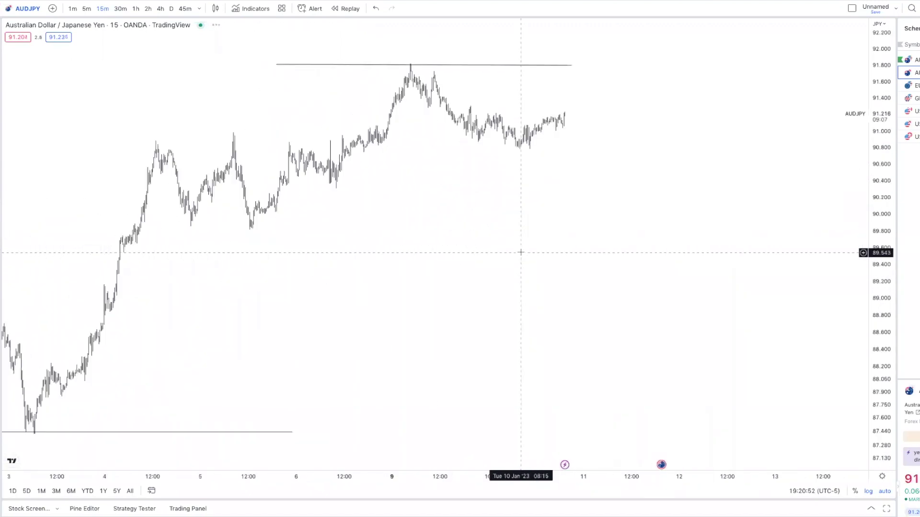
Mark the 4 Jan high at about 90.894 and the low that follows at about 89.853 with short horizontal trend lines
{"action": "scroll", "coordinate": [520, 252], "scroll_direction": "left", "scroll_amount": 5}
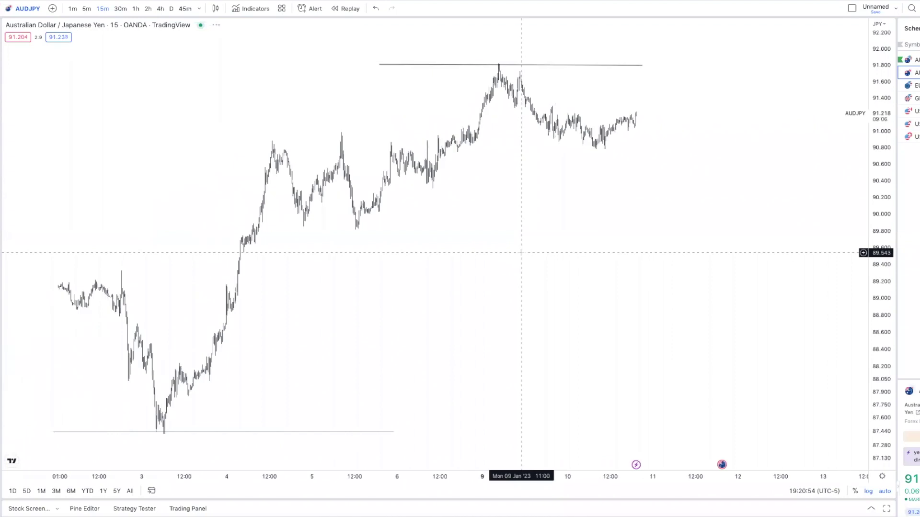
{"action": "scroll", "coordinate": [521, 252], "scroll_direction": "up", "scroll_amount": 3}
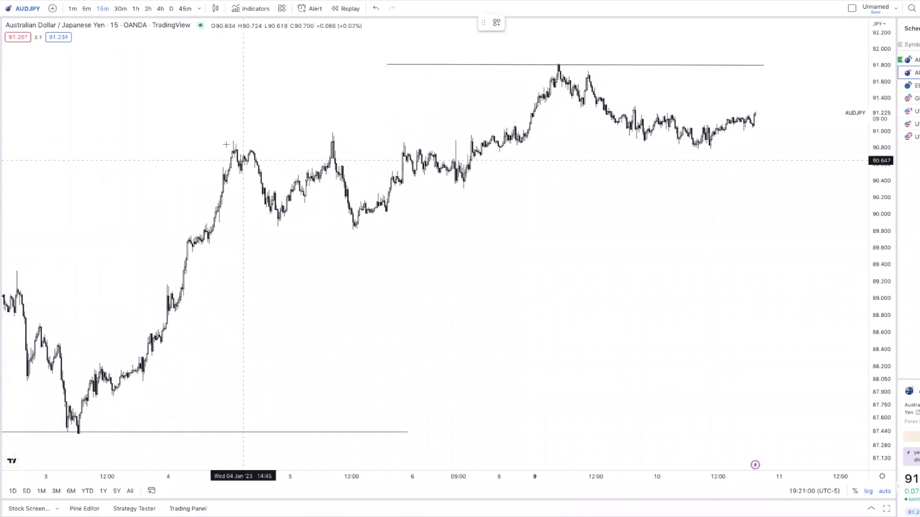
{"action": "left_click", "coordinate": [256, 140]}
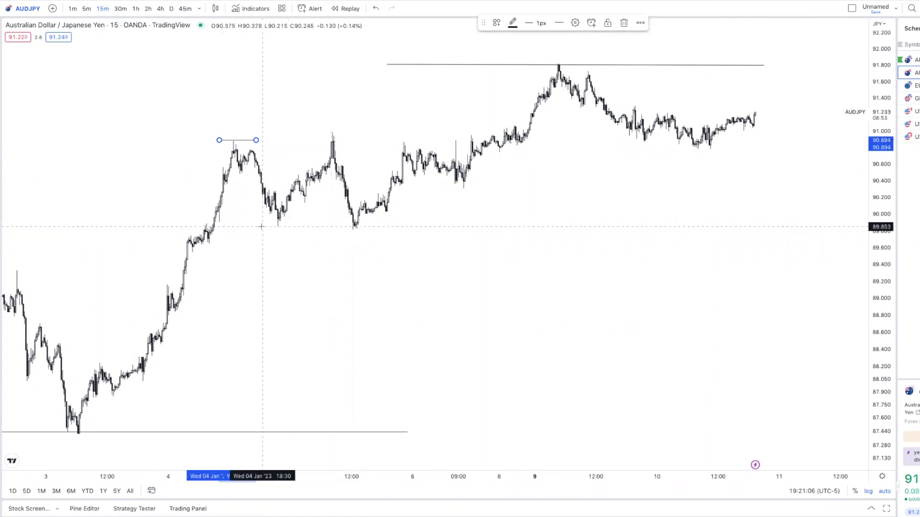
{"action": "left_click_drag", "start_coordinate": [262, 226], "coordinate": [292, 227]}
Mark the 5 Jan high at about 91.002 and its following low at about 89.818 with short horizontal trend lines
{"action": "left_click_drag", "start_coordinate": [314, 131], "coordinate": [347, 131]}
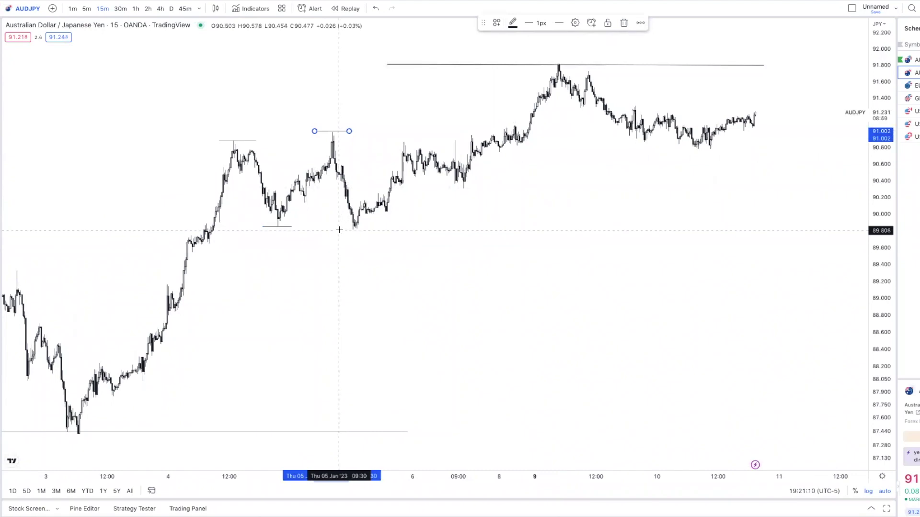
{"action": "left_click_drag", "start_coordinate": [339, 230], "coordinate": [391, 230]}
{"action": "left_click", "coordinate": [391, 230]}
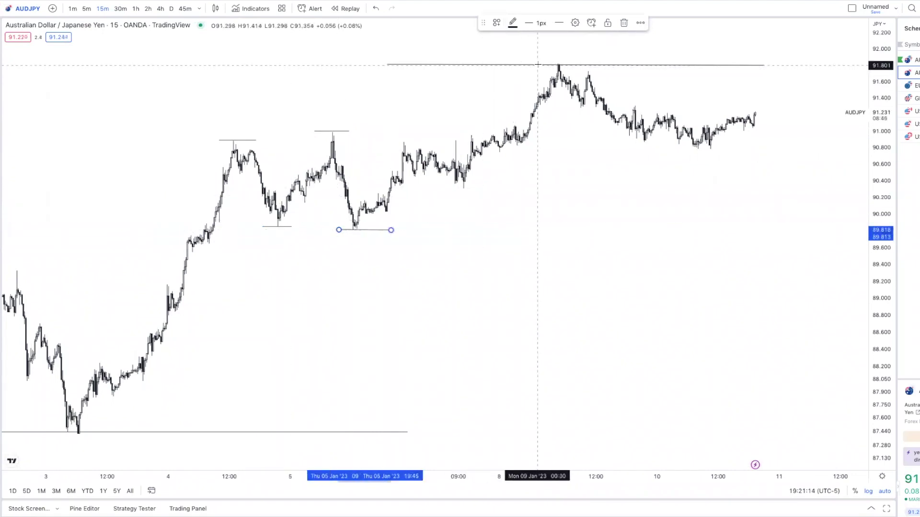
Draw short horizontal trend lines at the next swing high, about 90.869, and under the 6 Jan low, about 90.314
{"action": "scroll", "coordinate": [538, 64], "scroll_direction": "up", "scroll_amount": 5}
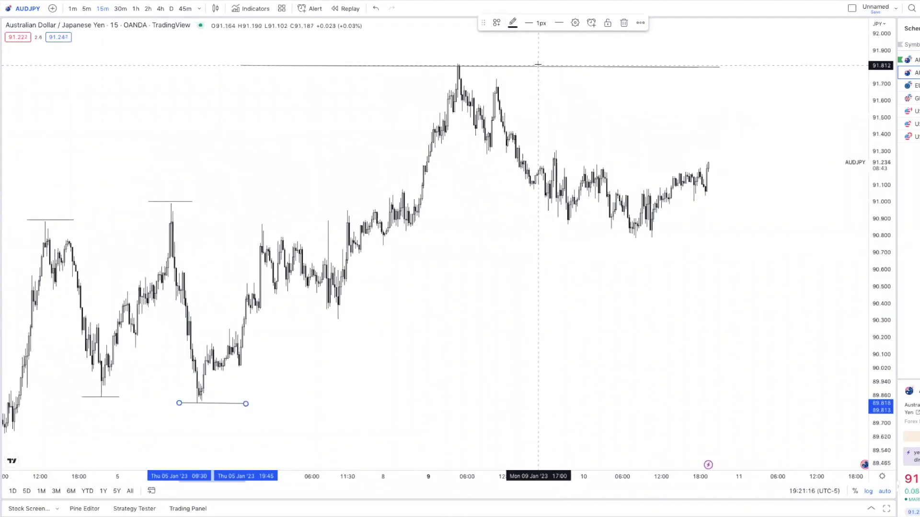
{"action": "scroll", "coordinate": [537, 64], "scroll_direction": "down", "scroll_amount": 1}
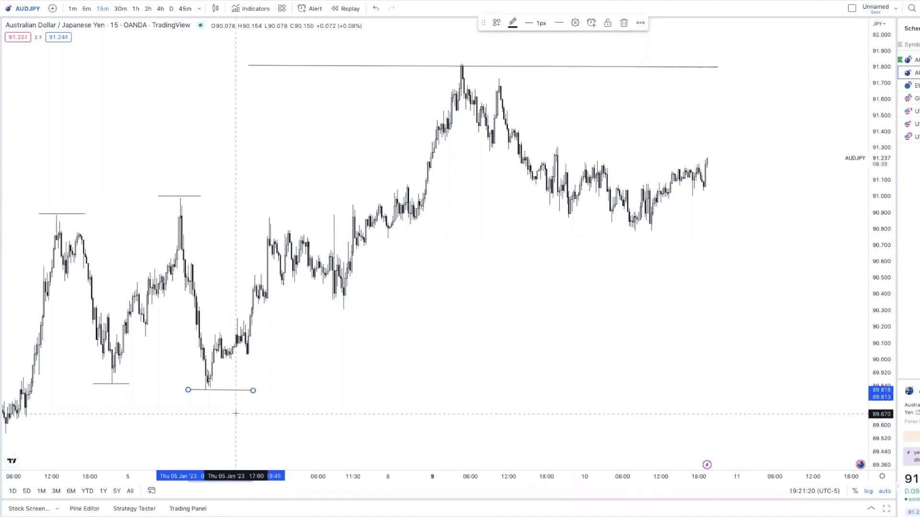
{"action": "left_click", "coordinate": [254, 217]}
{"action": "left_click", "coordinate": [294, 218]}
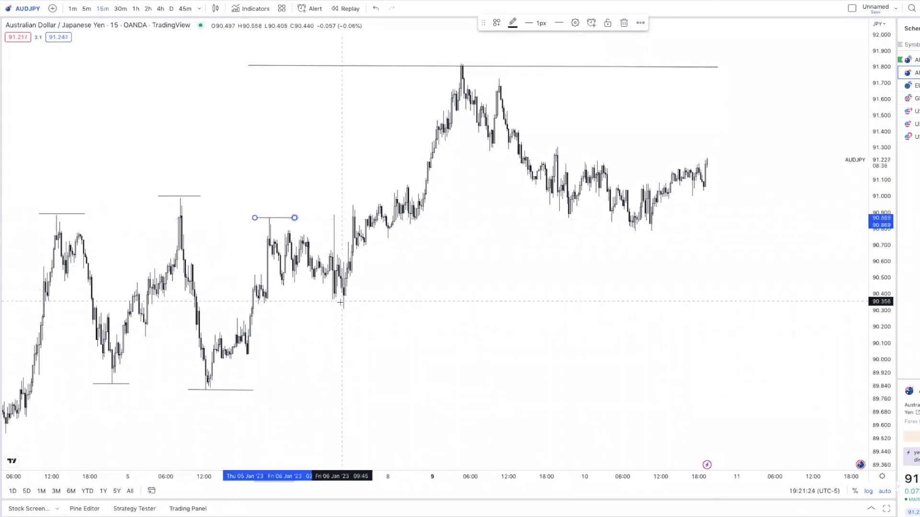
{"action": "left_click", "coordinate": [330, 307]}
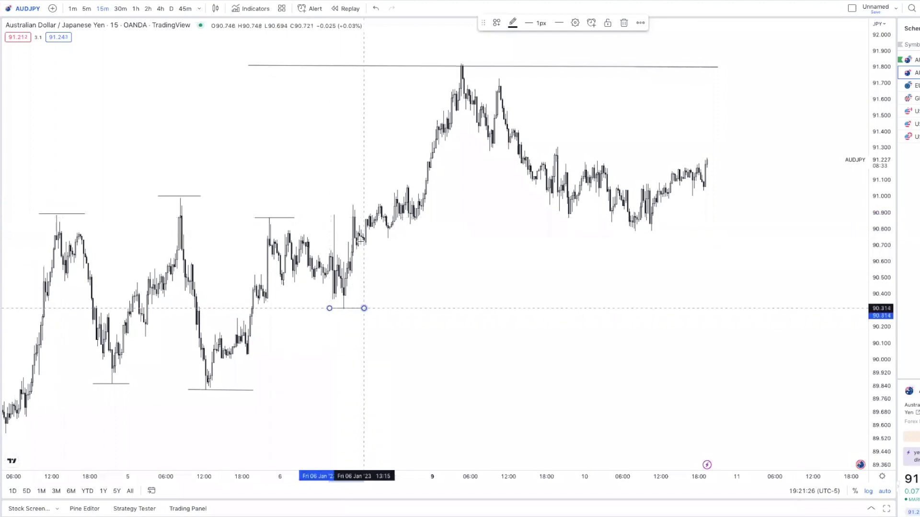
Examine the 15-minute price structure from the early-January low through the 9 Jan high to the latest price
{"action": "scroll", "coordinate": [277, 368], "scroll_direction": "down", "scroll_amount": 2}
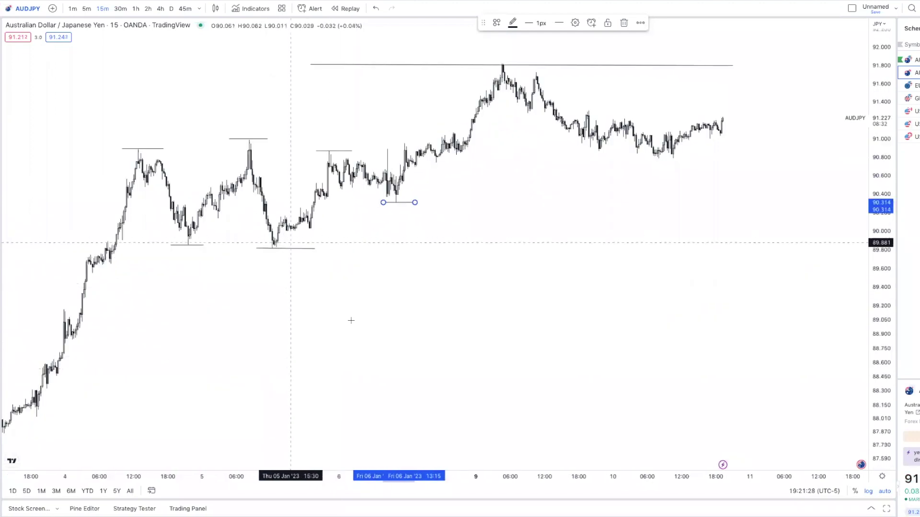
{"action": "scroll", "coordinate": [350, 319], "scroll_direction": "up", "scroll_amount": 2}
{"action": "scroll", "coordinate": [466, 273], "scroll_direction": "down", "scroll_amount": 3}
{"action": "scroll", "coordinate": [466, 274], "scroll_direction": "down", "scroll_amount": 3}
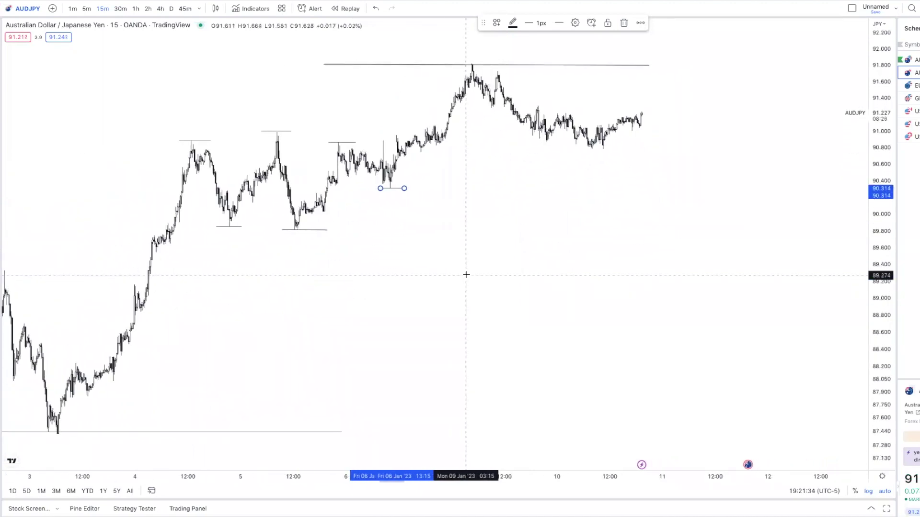
{"action": "scroll", "coordinate": [466, 275], "scroll_direction": "up", "scroll_amount": 3}
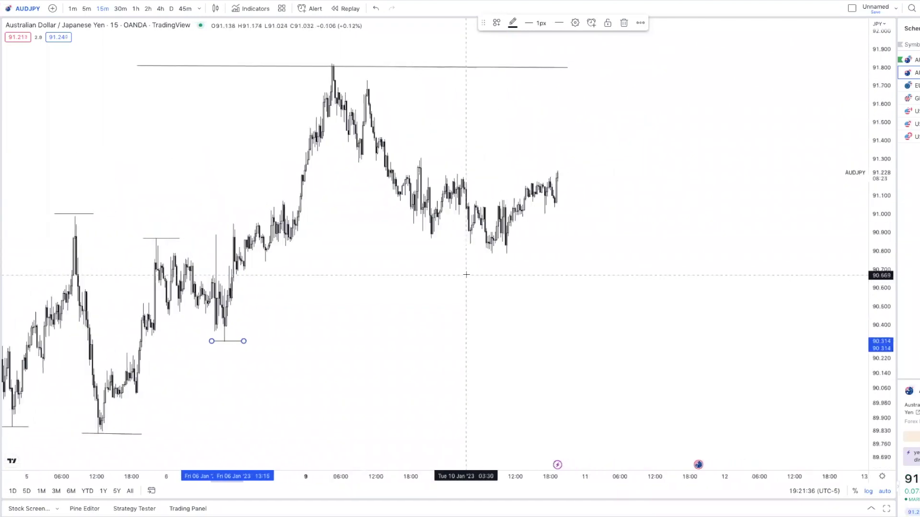
{"action": "scroll", "coordinate": [466, 274], "scroll_direction": "up", "scroll_amount": 3}
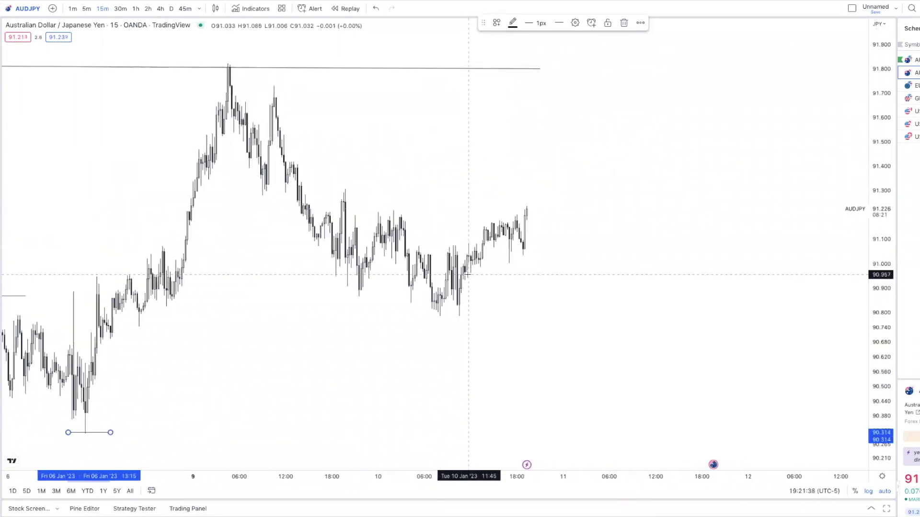
{"action": "scroll", "coordinate": [467, 275], "scroll_direction": "left", "scroll_amount": 5}
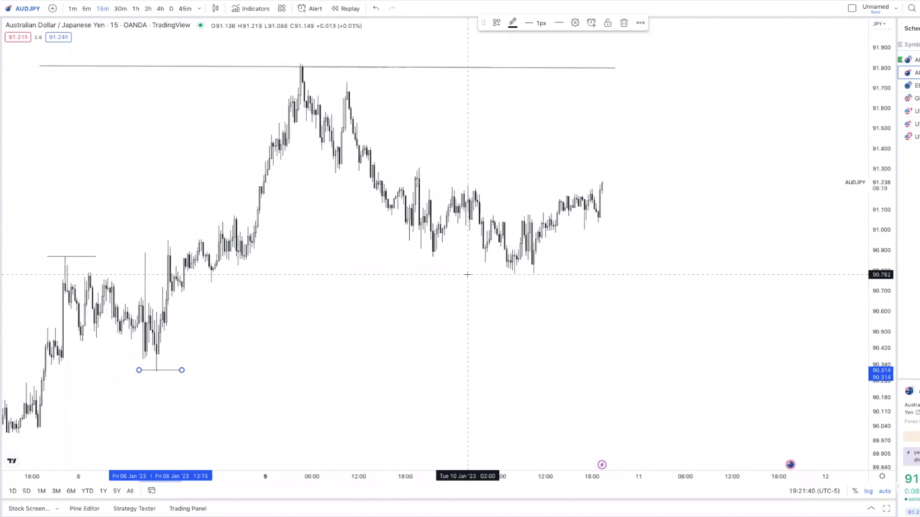
{"action": "scroll", "coordinate": [467, 275], "scroll_direction": "up", "scroll_amount": 2}
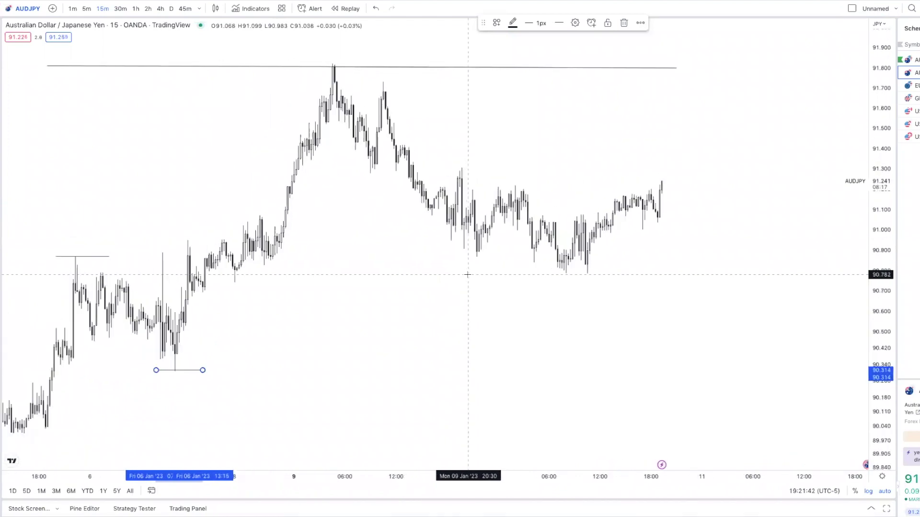
{"action": "scroll", "coordinate": [467, 275], "scroll_direction": "down", "scroll_amount": 2}
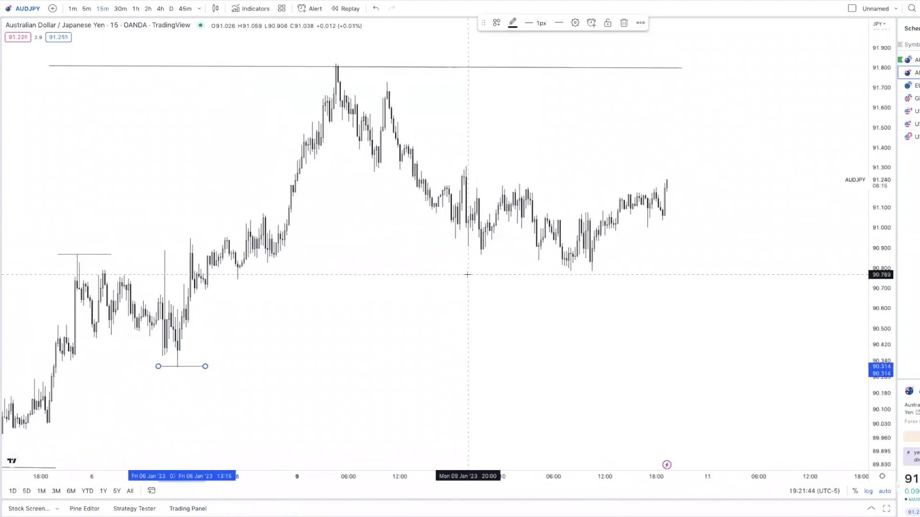
{"action": "scroll", "coordinate": [353, 298], "scroll_direction": "up", "scroll_amount": 3}
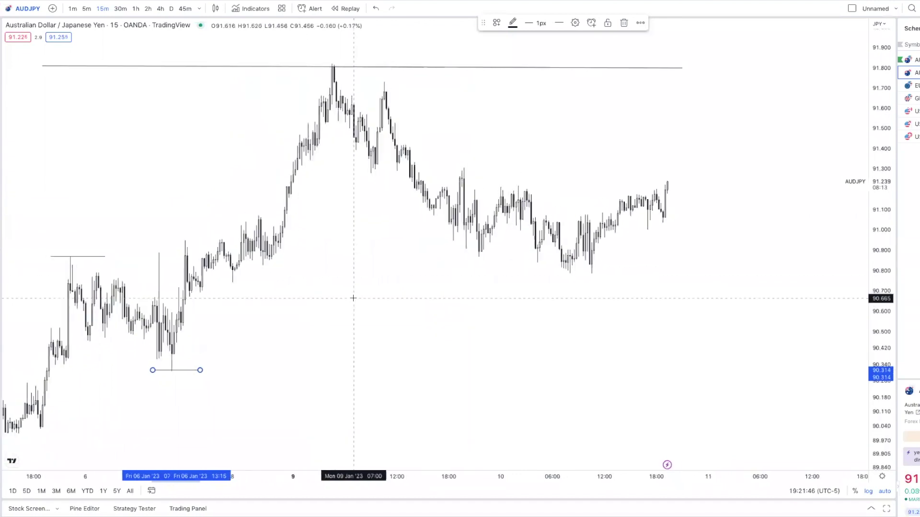
{"action": "scroll", "coordinate": [353, 298], "scroll_direction": "up", "scroll_amount": 1}
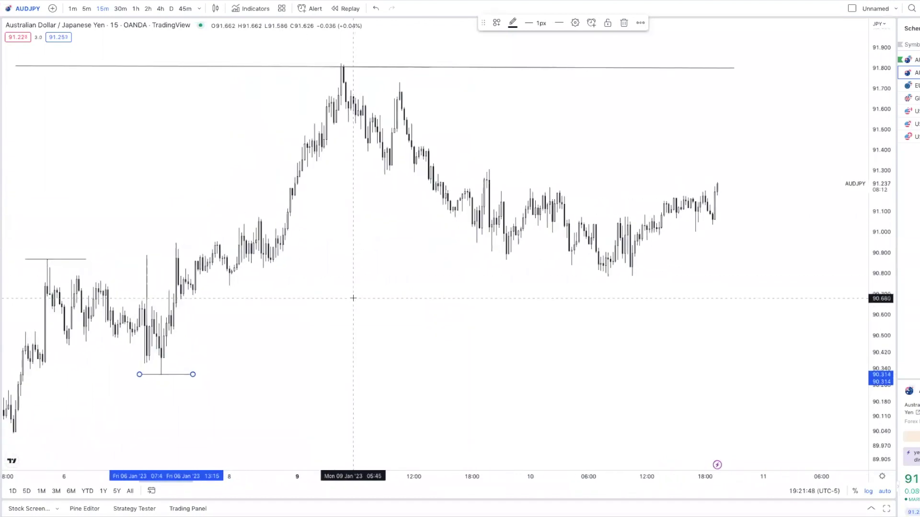
{"action": "scroll", "coordinate": [353, 297], "scroll_direction": "left", "scroll_amount": 3}
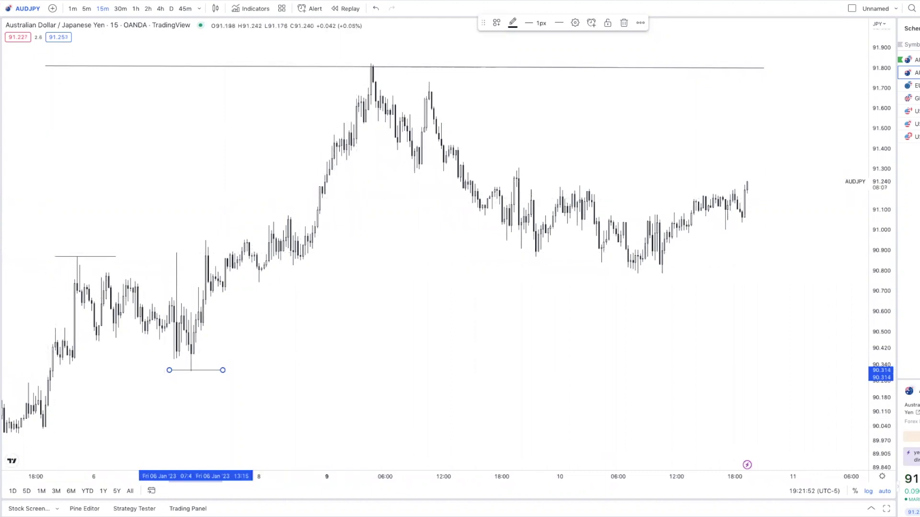
Draw a grey-filled rectangle zone from about 90.186 to 90.245, spanning 5 Jan 18:45 to 12 Jan 03:30
{"action": "left_click", "coordinate": [203, 115]}
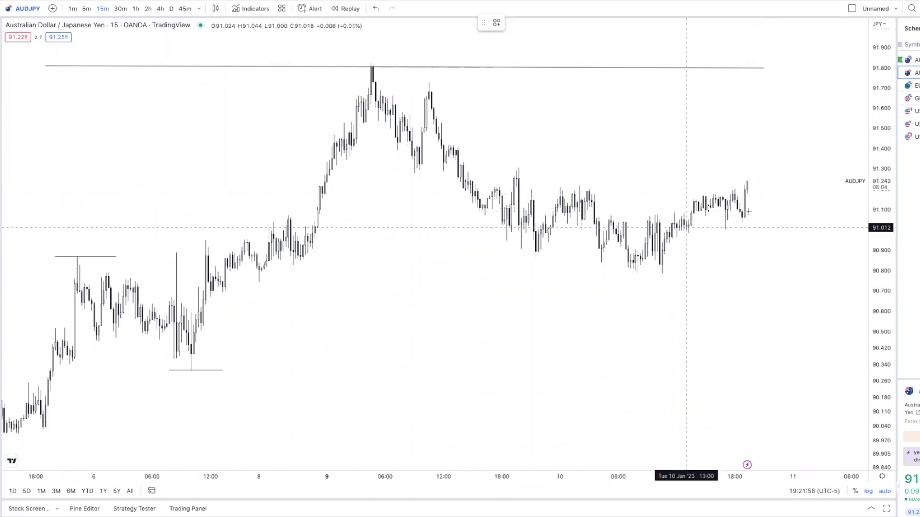
{"action": "scroll", "coordinate": [203, 300], "scroll_direction": "left", "scroll_amount": 3}
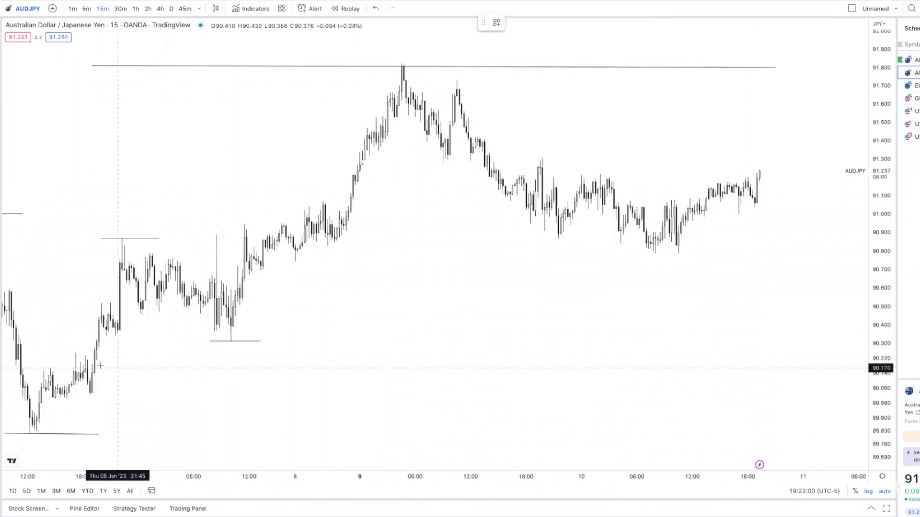
{"action": "mouse_move", "coordinate": [89, 365]}
{"action": "left_mouse_down"}
{"action": "mouse_move", "coordinate": [631, 368]}
{"action": "mouse_move", "coordinate": [864, 402]}
{"action": "mouse_move", "coordinate": [811, 419]}
{"action": "mouse_move", "coordinate": [810, 364]}
{"action": "mouse_move", "coordinate": [850, 354]}
{"action": "left_mouse_up"}
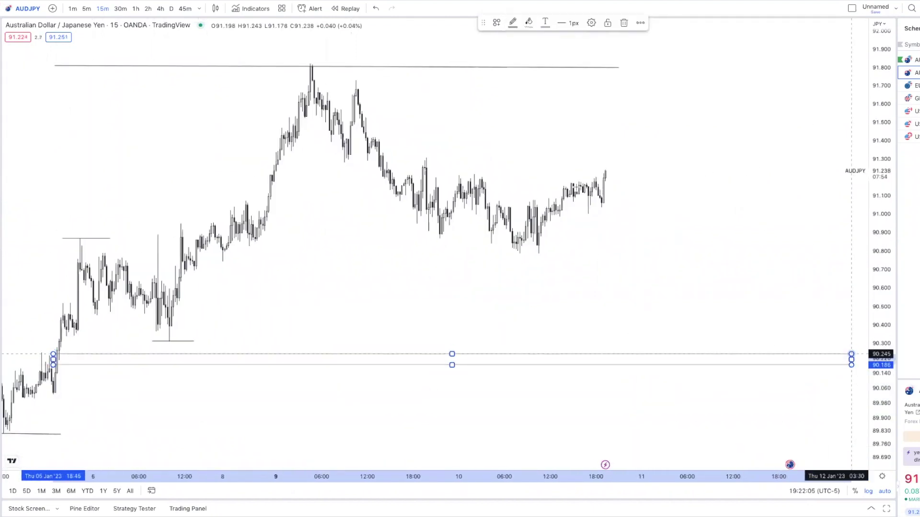
{"action": "left_click", "coordinate": [496, 22]}
{"action": "left_click", "coordinate": [515, 143]}
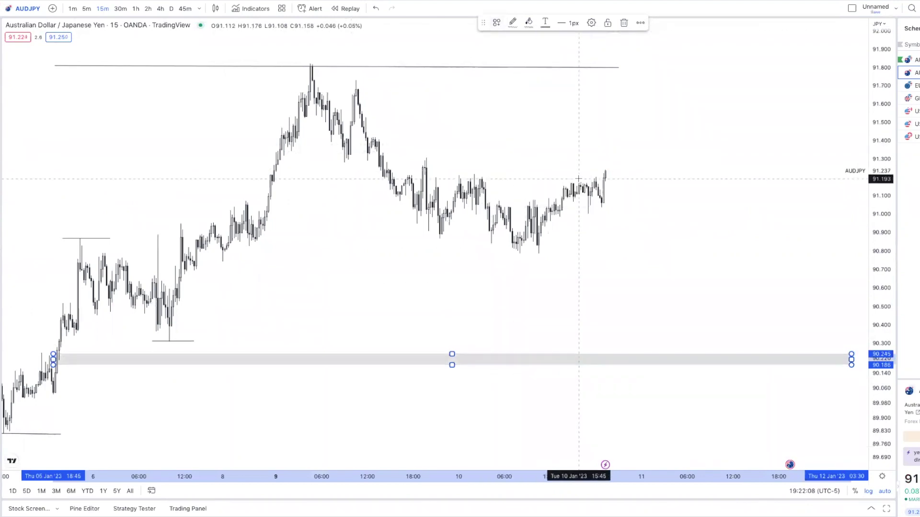
Draw a grey zone below the second 9 Jan peak with its top at about 91.640, ending 12 Jan 03:30, and trim its lower edge
{"action": "scroll", "coordinate": [521, 173], "scroll_direction": "up", "scroll_amount": 2}
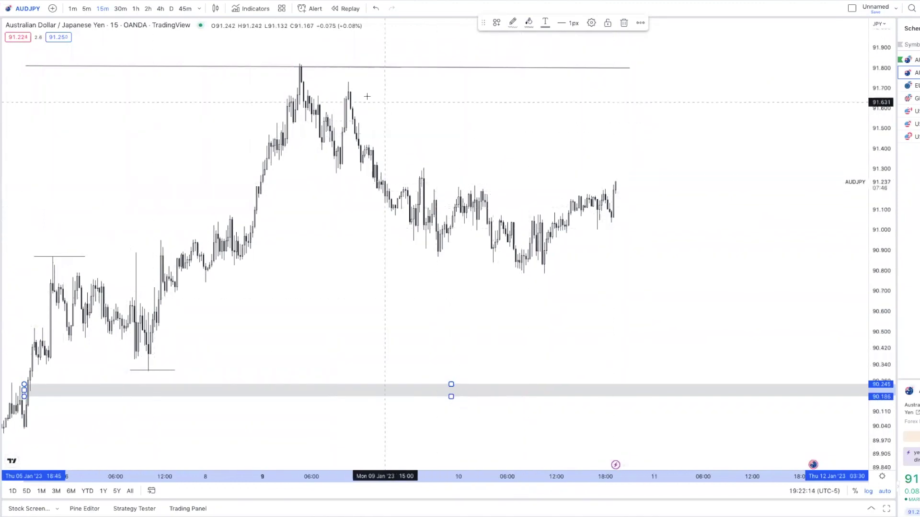
{"action": "mouse_move", "coordinate": [346, 100]}
{"action": "left_mouse_down"}
{"action": "mouse_move", "coordinate": [837, 102]}
{"action": "mouse_move", "coordinate": [855, 110]}
{"action": "mouse_move", "coordinate": [786, 127]}
{"action": "mouse_move", "coordinate": [797, 142]}
{"action": "mouse_move", "coordinate": [783, 138]}
{"action": "left_mouse_up"}
{"action": "left_click_drag", "start_coordinate": [782, 139], "coordinate": [781, 125]}
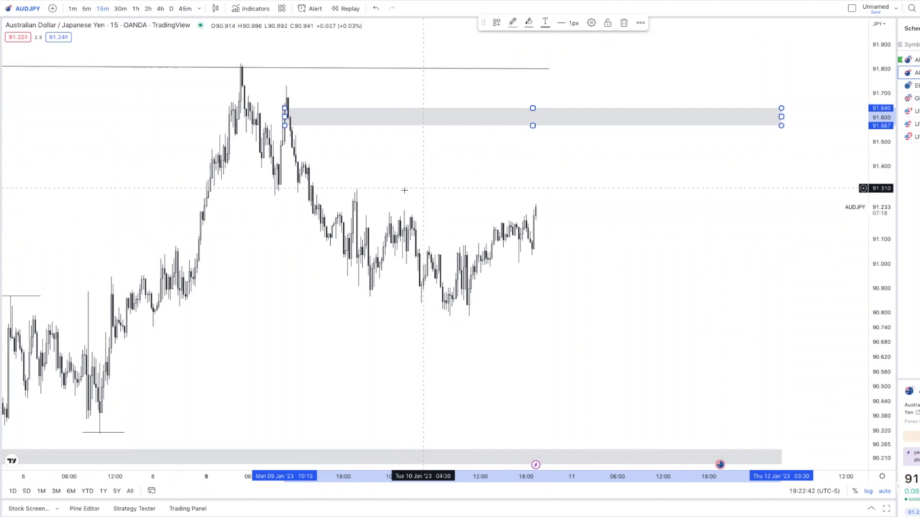
{"action": "left_click_drag", "start_coordinate": [532, 126], "coordinate": [532, 121]}
{"action": "left_click", "coordinate": [575, 133]}
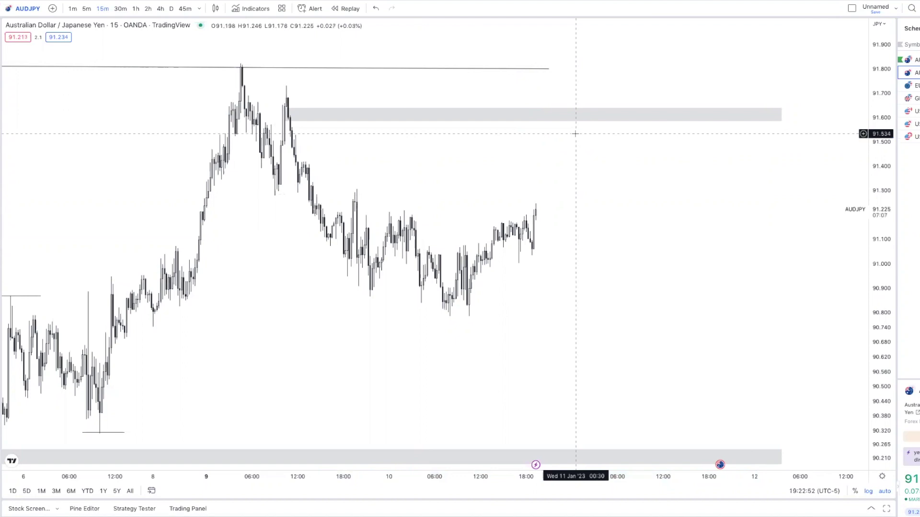
On the 5-minute interval, draw a thin rectangle zone from about 91.199 to 91.211, spanning 9 Jan 19:30 to 10 Jan 00:05
{"action": "scroll", "coordinate": [575, 134], "scroll_direction": "down", "scroll_amount": 4}
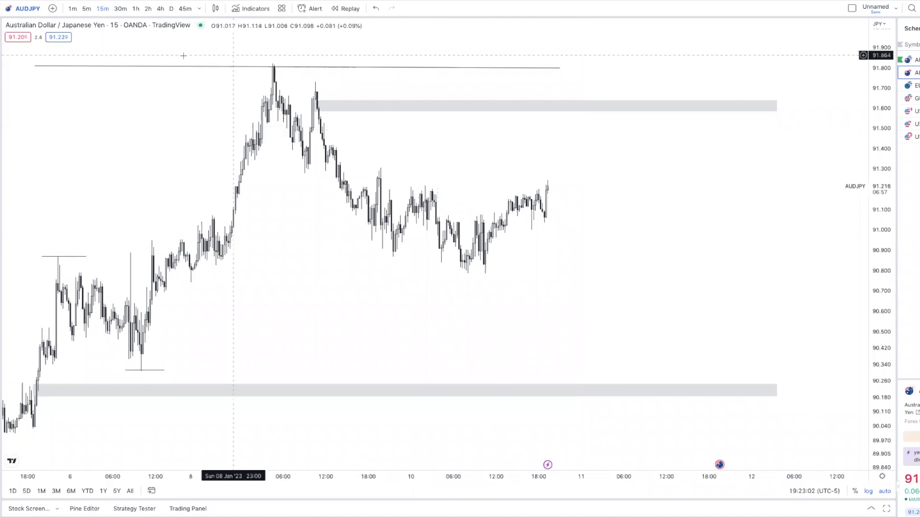
{"action": "left_click", "coordinate": [87, 8]}
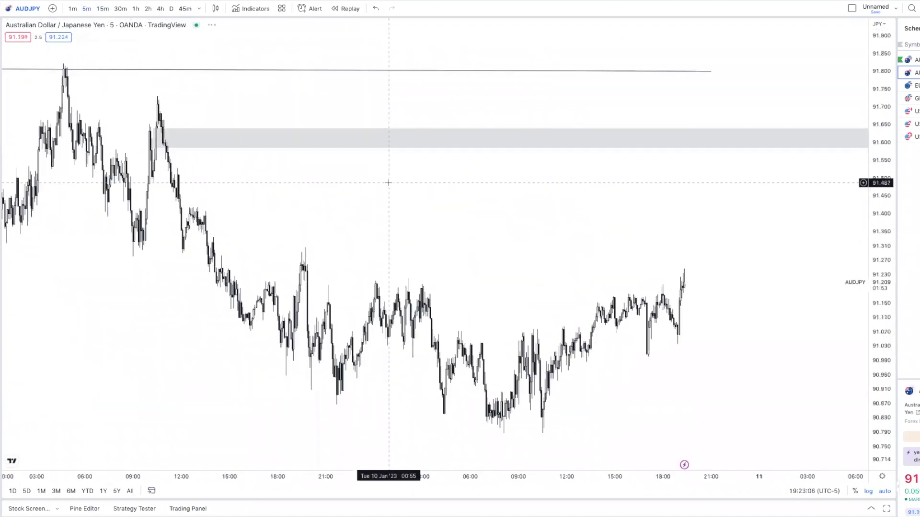
{"action": "scroll", "coordinate": [388, 182], "scroll_direction": "left", "scroll_amount": 3}
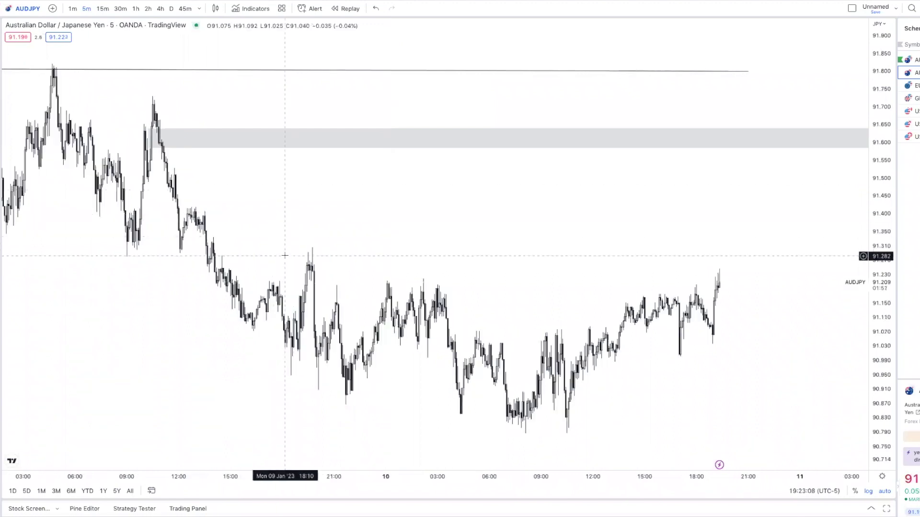
{"action": "scroll", "coordinate": [285, 256], "scroll_direction": "down", "scroll_amount": 3}
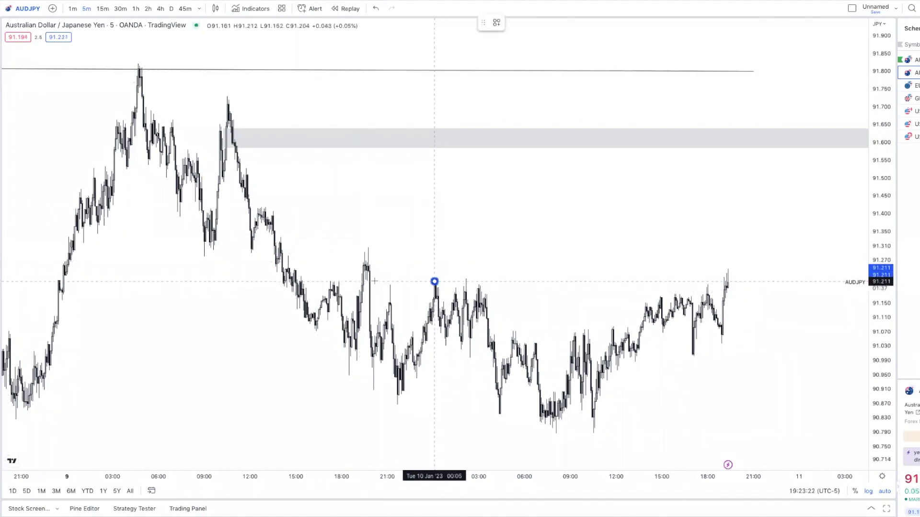
{"action": "left_click", "coordinate": [434, 282]}
{"action": "left_click", "coordinate": [364, 282]}
{"action": "scroll", "coordinate": [363, 282], "scroll_direction": "up", "scroll_amount": 3}
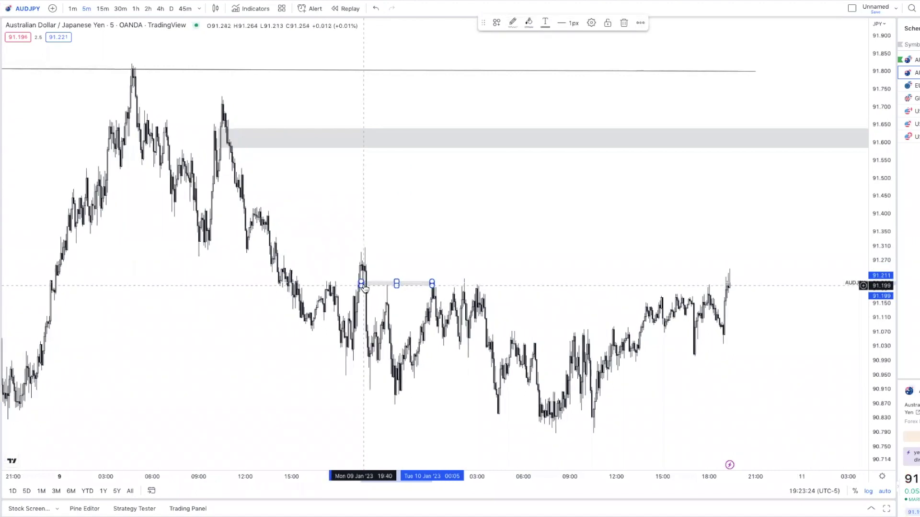
Return the chart to the 15-minute interval, framing the marked zones and the latest price
{"action": "left_click", "coordinate": [102, 9]}
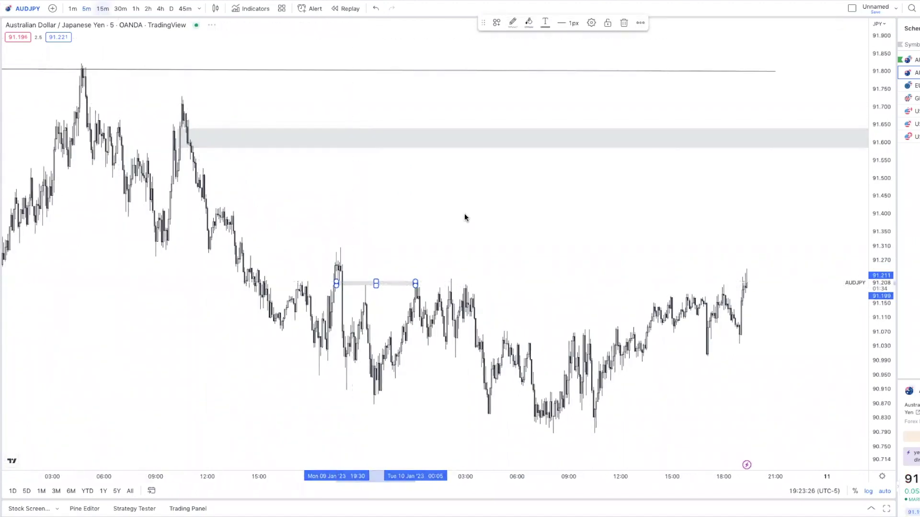
{"action": "scroll", "coordinate": [465, 213], "scroll_direction": "up", "scroll_amount": 5}
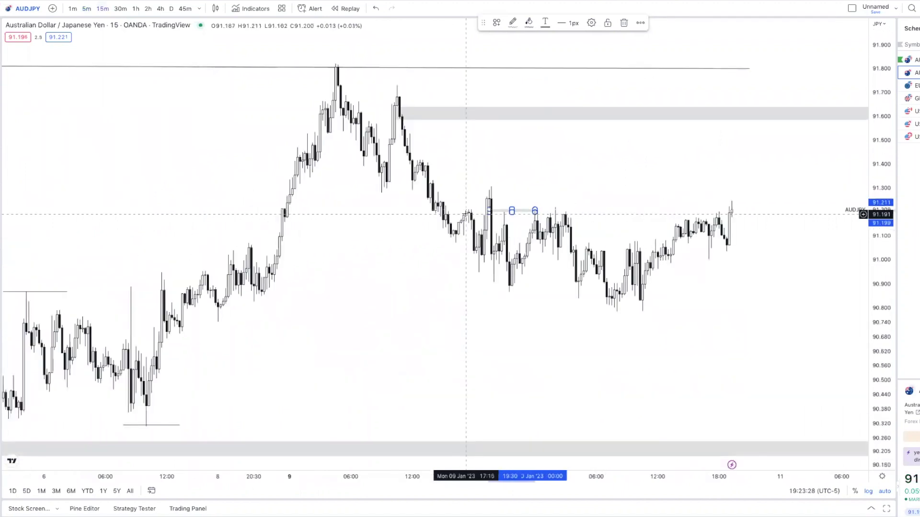
{"action": "left_click", "coordinate": [465, 214]}
{"action": "scroll", "coordinate": [466, 213], "scroll_direction": "up", "scroll_amount": 1}
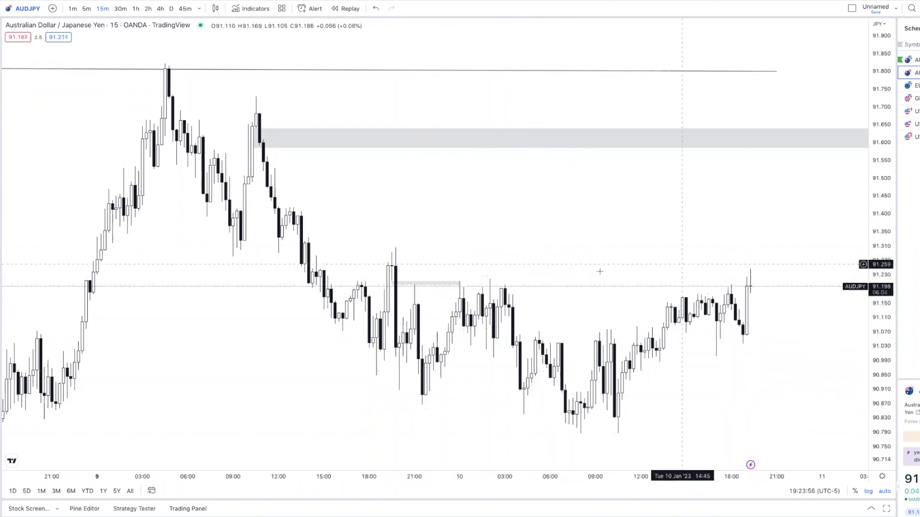
{"action": "scroll", "coordinate": [600, 271], "scroll_direction": "down", "scroll_amount": 1}
{"action": "scroll", "coordinate": [600, 271], "scroll_direction": "down", "scroll_amount": 3}
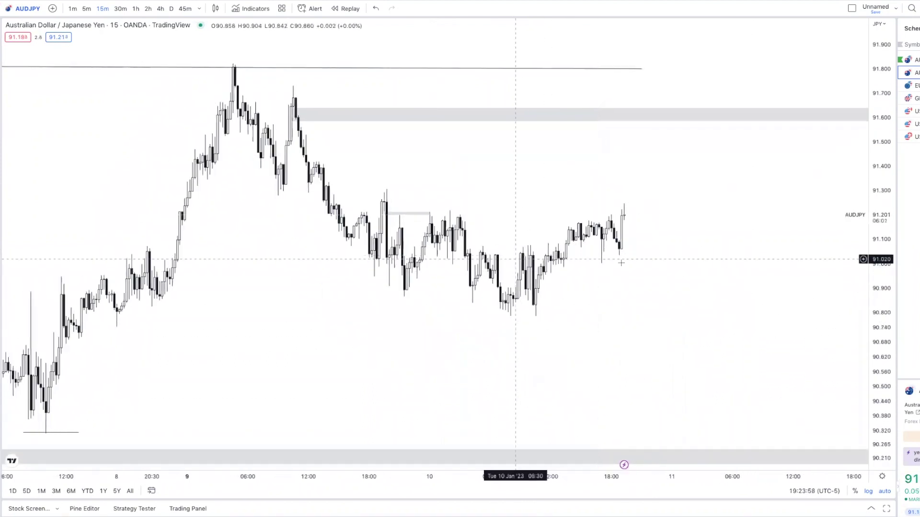
Examine the AUDJPY 15-minute chart around the latest price, the marked swing levels and the grey zones
{"action": "scroll", "coordinate": [525, 250], "scroll_direction": "right", "scroll_amount": 5}
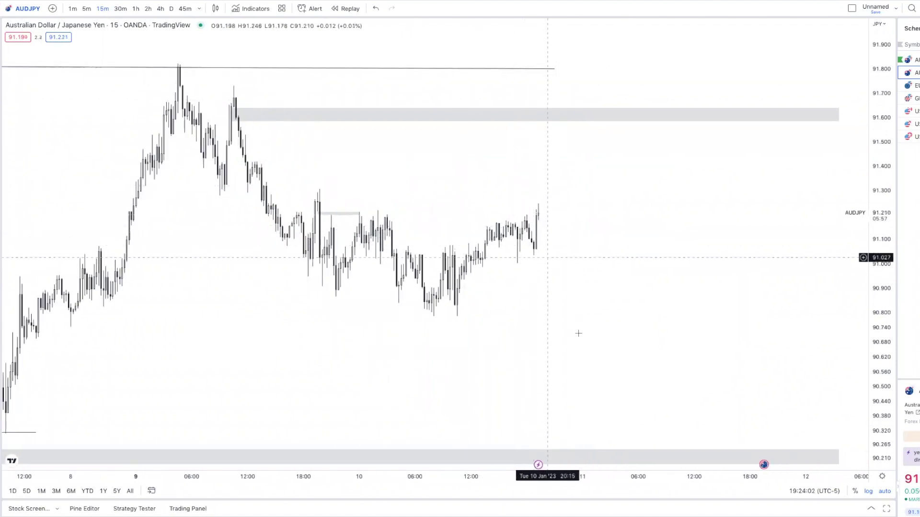
{"action": "scroll", "coordinate": [611, 392], "scroll_direction": "down", "scroll_amount": 3}
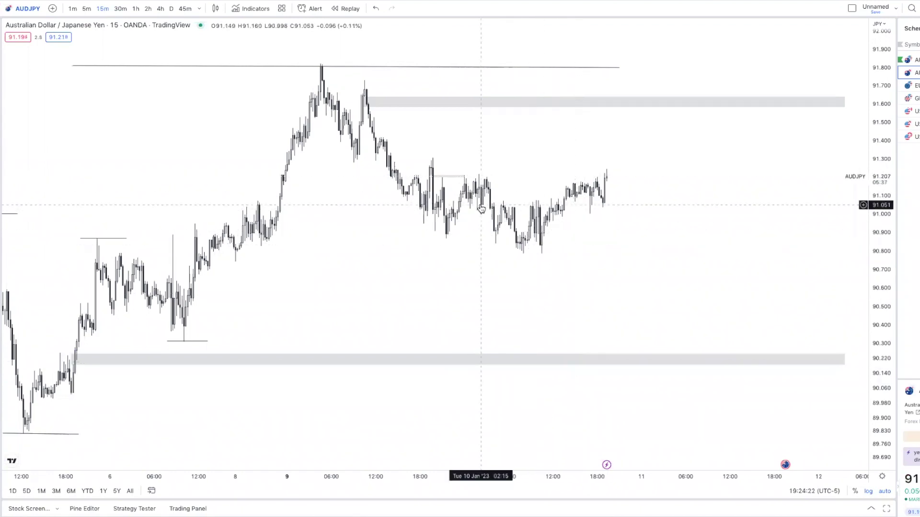
{"action": "scroll", "coordinate": [479, 205], "scroll_direction": "up", "scroll_amount": 1}
{"action": "scroll", "coordinate": [480, 204], "scroll_direction": "up", "scroll_amount": 1}
{"action": "scroll", "coordinate": [480, 204], "scroll_direction": "up", "scroll_amount": 2}
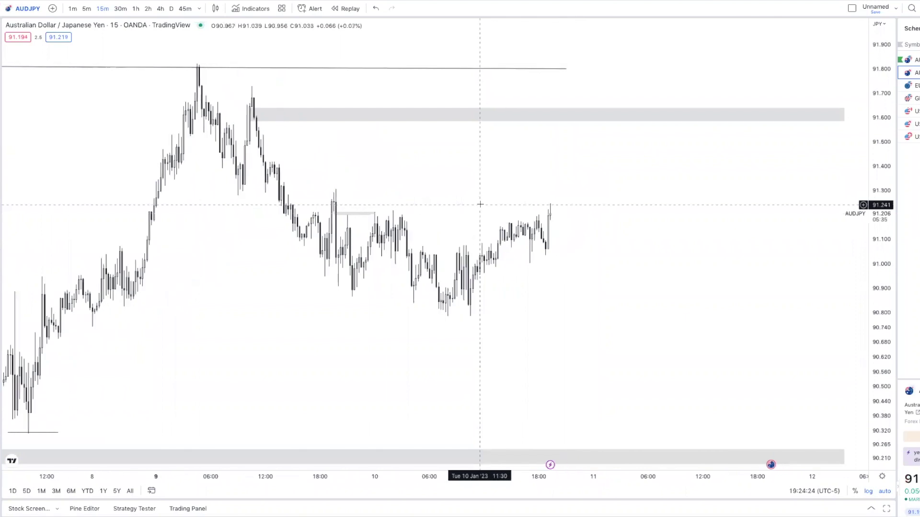
{"action": "scroll", "coordinate": [480, 206], "scroll_direction": "down", "scroll_amount": 3}
{"action": "scroll", "coordinate": [481, 207], "scroll_direction": "down", "scroll_amount": 1}
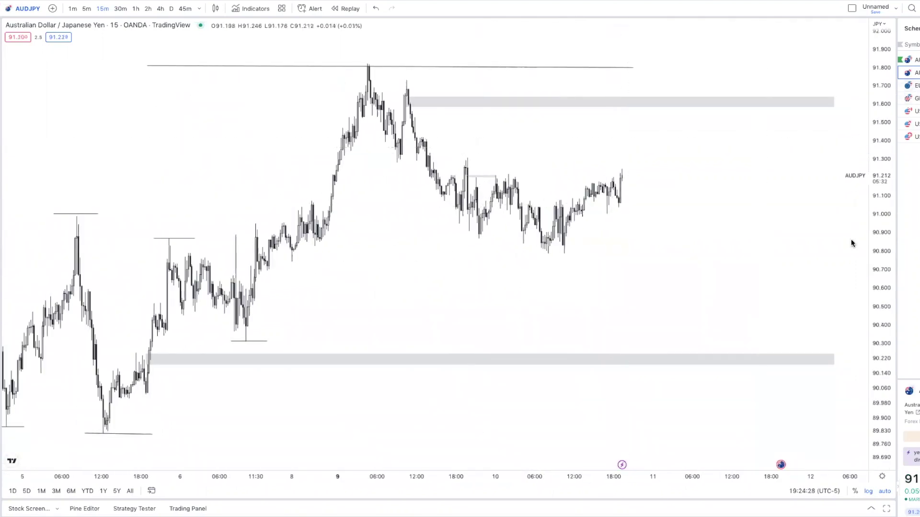
{"action": "scroll", "coordinate": [719, 257], "scroll_direction": "up", "scroll_amount": 4}
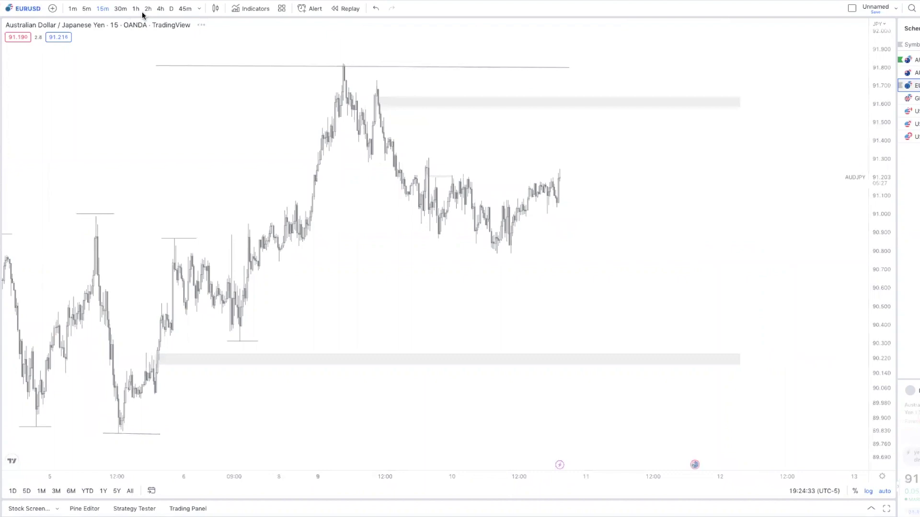
Switch to EURUSD on the 1-hour interval and delete the long horizontal line at 1.04734
{"action": "key", "text": "Down"}
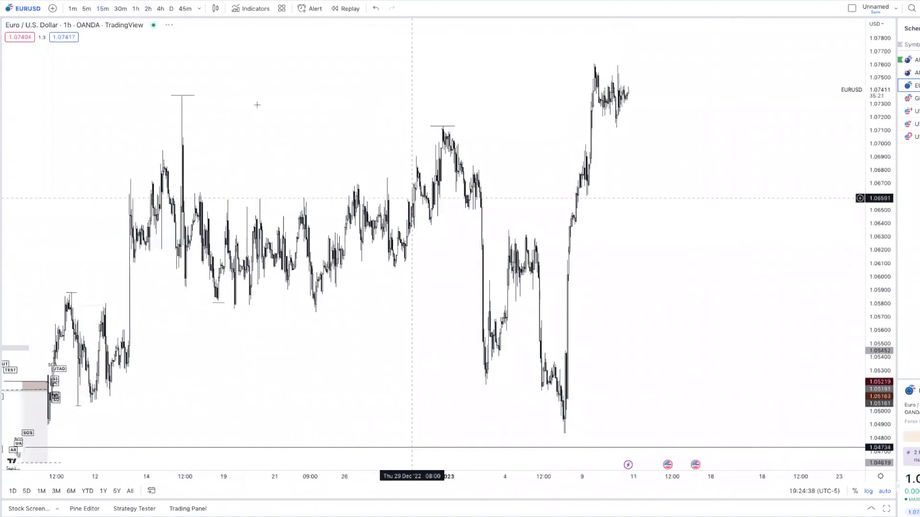
{"action": "left_click_drag", "start_coordinate": [257, 105], "coordinate": [429, 200]}
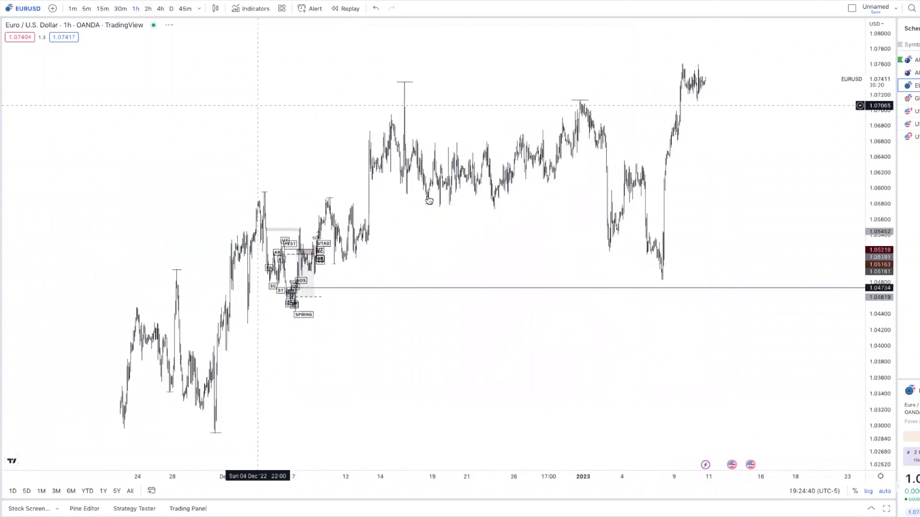
{"action": "left_click_drag", "start_coordinate": [389, 261], "coordinate": [421, 301]}
{"action": "key", "text": "Delete"}
{"action": "key", "text": "Return"}
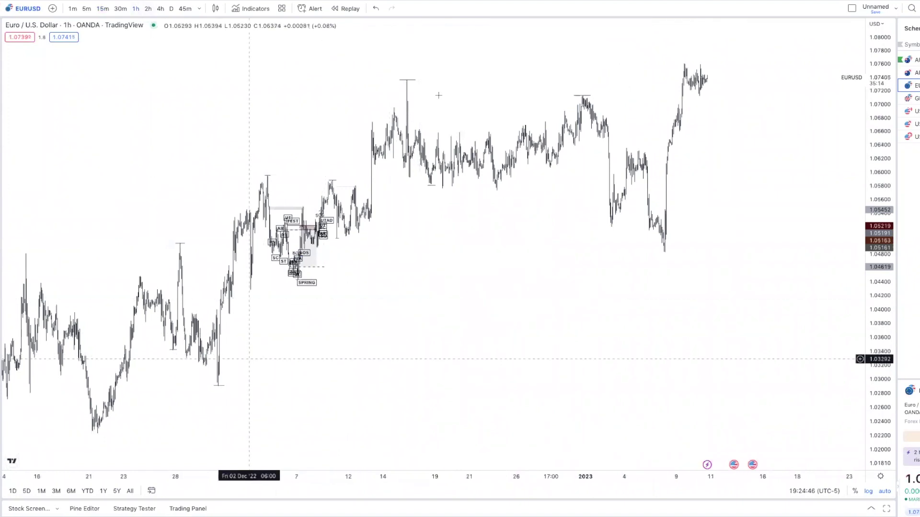
Mark the January swings with short horizontal trend lines at about 1.05197 (low), 1.06367 (high) and 1.04837 (low)
{"action": "scroll", "coordinate": [484, 184], "scroll_direction": "right", "scroll_amount": 3}
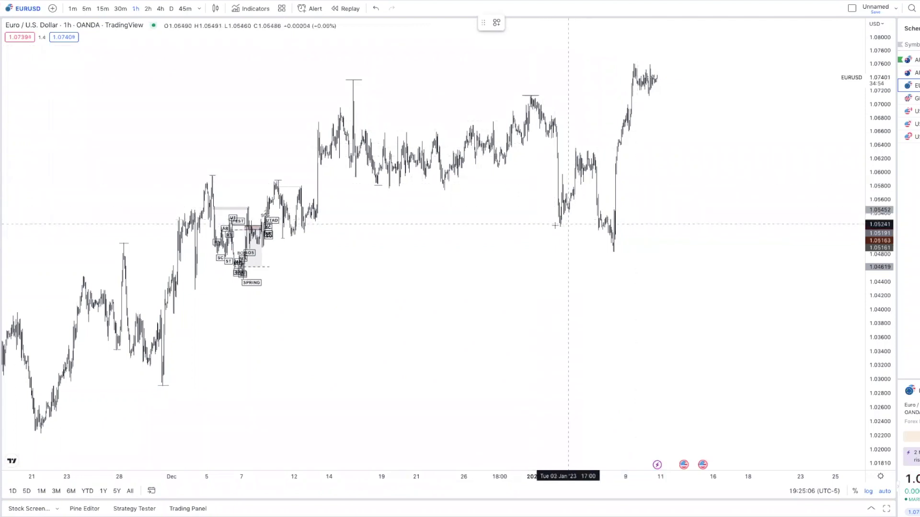
{"action": "left_click_drag", "start_coordinate": [551, 227], "coordinate": [570, 227]}
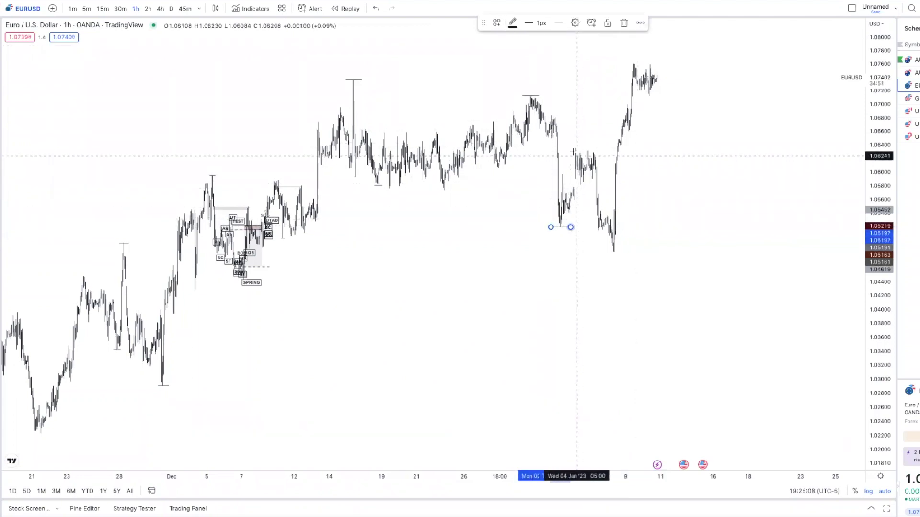
{"action": "left_click_drag", "start_coordinate": [570, 148], "coordinate": [594, 147]}
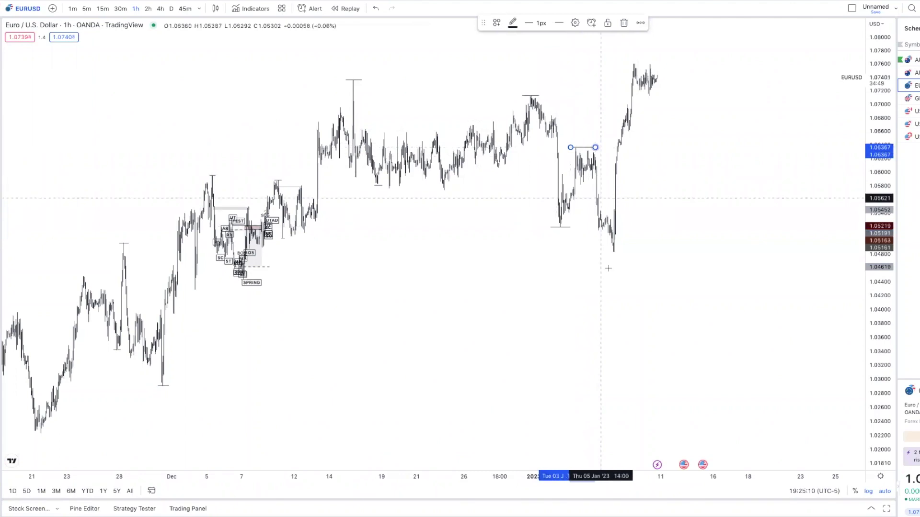
{"action": "left_click_drag", "start_coordinate": [601, 251], "coordinate": [630, 252]}
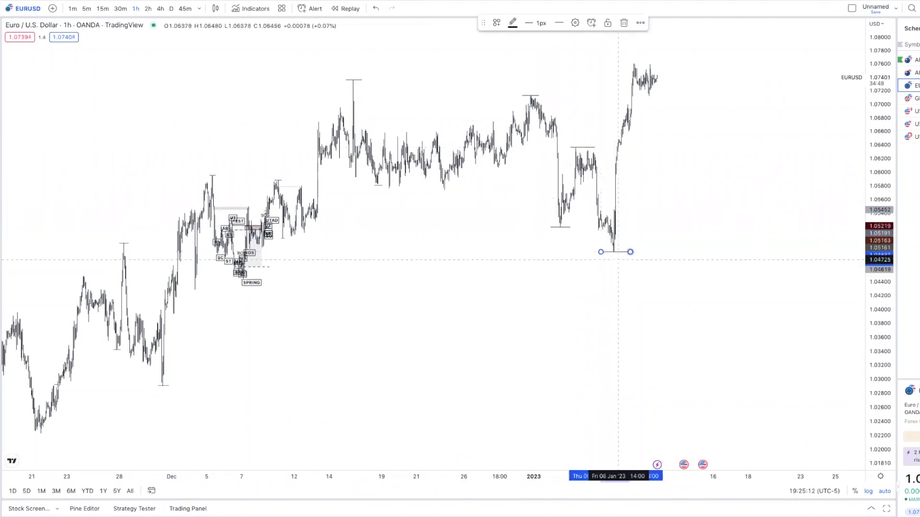
Draw a thin grey rectangle zone with its lower edge at about 1.05436, from 6 Jan 07:00 to about 6 Feb
{"action": "scroll", "coordinate": [268, 199], "scroll_direction": "up", "scroll_amount": 3}
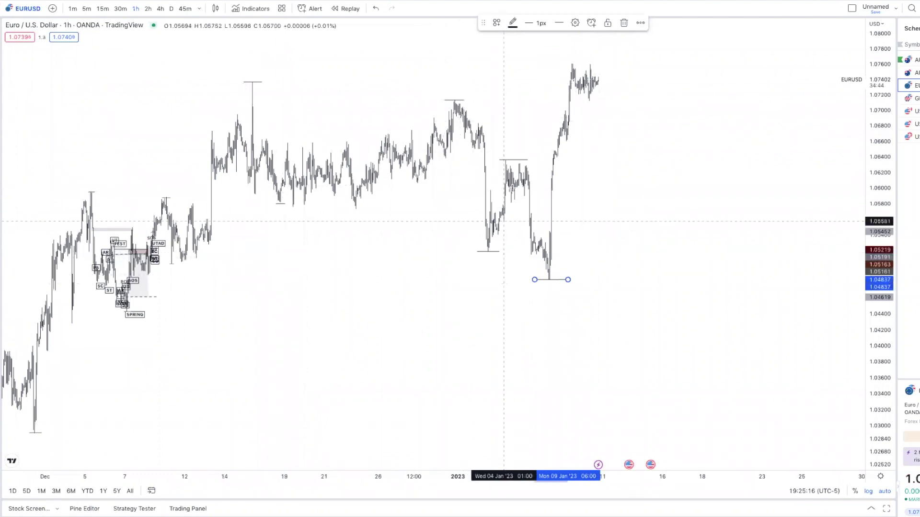
{"action": "scroll", "coordinate": [500, 275], "scroll_direction": "up", "scroll_amount": 2}
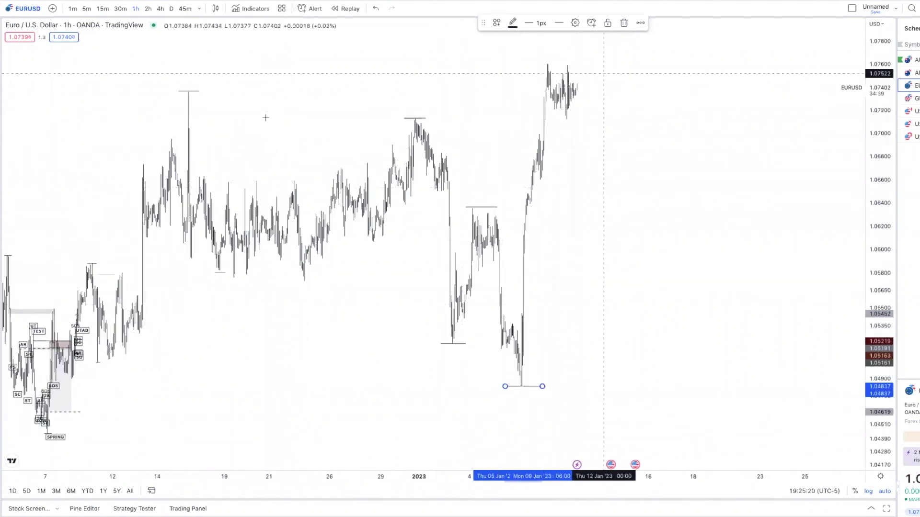
{"action": "scroll", "coordinate": [295, 308], "scroll_direction": "left", "scroll_amount": 5}
{"action": "scroll", "coordinate": [312, 309], "scroll_direction": "up", "scroll_amount": 1}
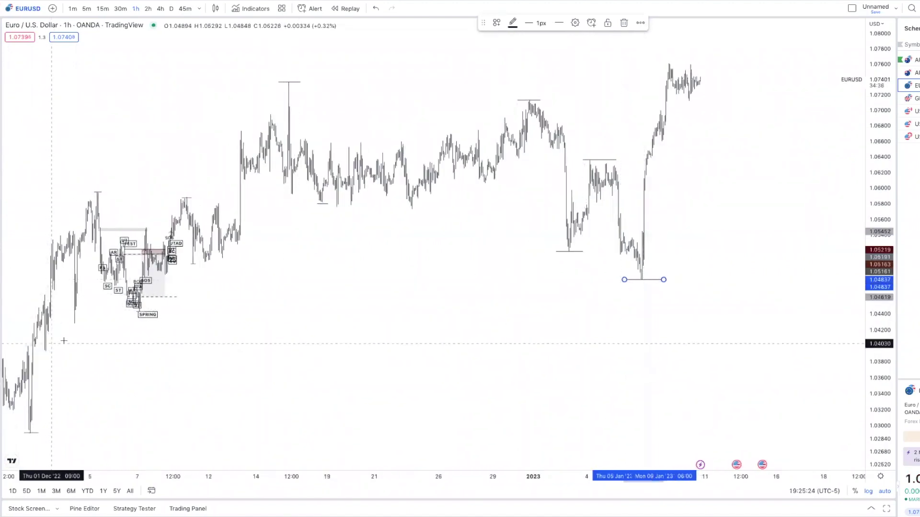
{"action": "scroll", "coordinate": [594, 270], "scroll_direction": "up", "scroll_amount": 3}
{"action": "scroll", "coordinate": [592, 272], "scroll_direction": "right", "scroll_amount": 6}
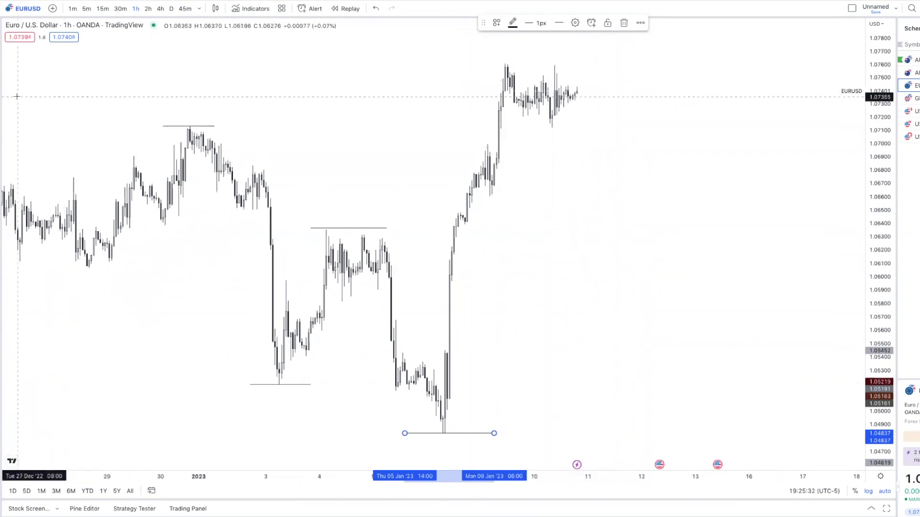
{"action": "left_click", "coordinate": [417, 283]}
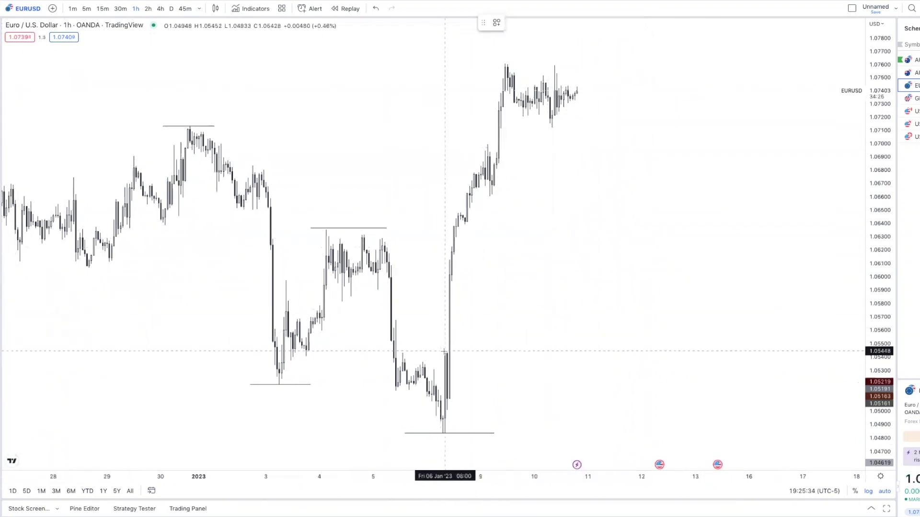
{"action": "left_click_drag", "start_coordinate": [441, 353], "coordinate": [725, 338]}
{"action": "scroll", "coordinate": [727, 339], "scroll_direction": "down", "scroll_amount": 5}
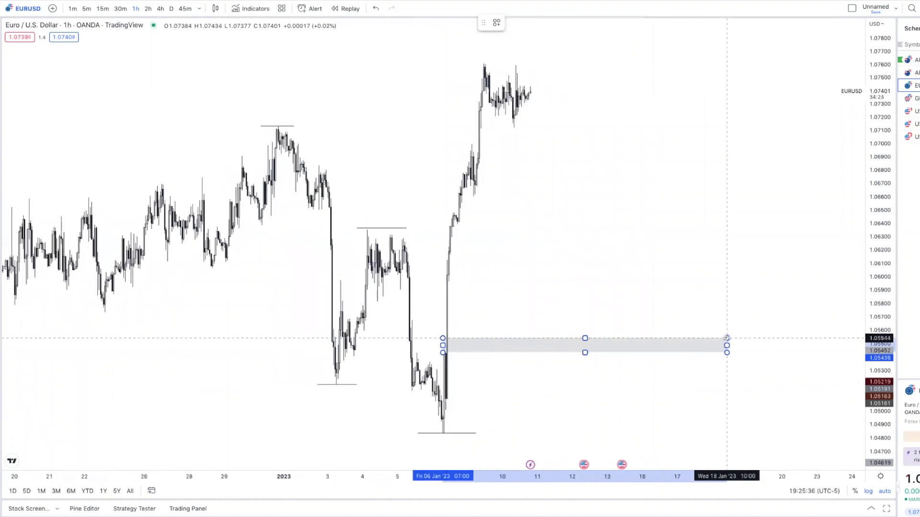
{"action": "scroll", "coordinate": [727, 338], "scroll_direction": "down", "scroll_amount": 5}
{"action": "mouse_move", "coordinate": [727, 339]}
{"action": "left_mouse_down"}
{"action": "mouse_move", "coordinate": [809, 355]}
{"action": "mouse_move", "coordinate": [842, 351]}
{"action": "left_mouse_up"}
{"action": "scroll", "coordinate": [369, 267], "scroll_direction": "up", "scroll_amount": 5}
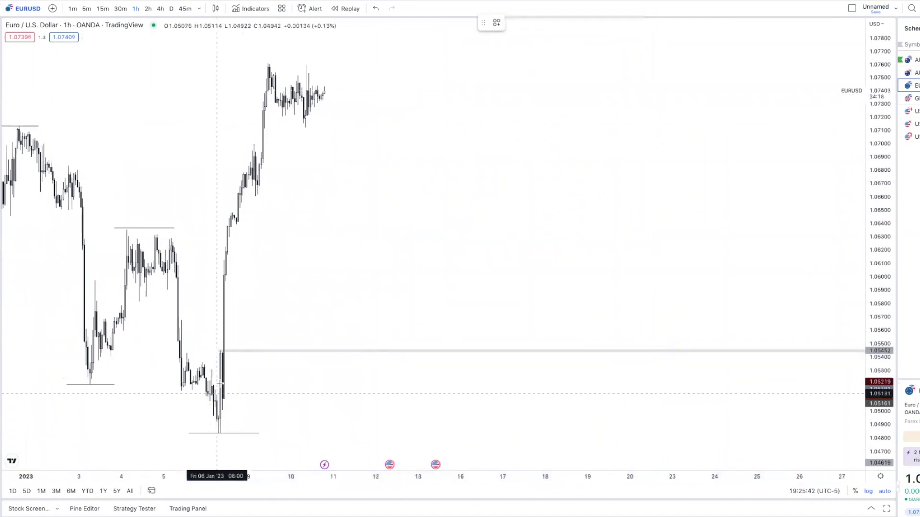
Draw a nearly horizontal trend line below the thin grey zone at about 1.05267, from 6 Jan 08:00 to 6 Feb 00:00
{"action": "left_click", "coordinate": [222, 377]}
{"action": "scroll", "coordinate": [393, 390], "scroll_direction": "down", "scroll_amount": 3}
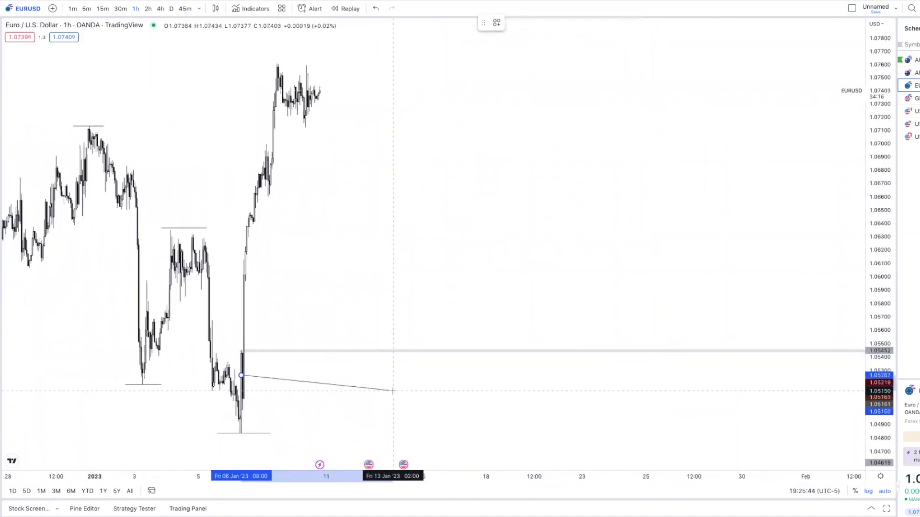
{"action": "scroll", "coordinate": [393, 390], "scroll_direction": "right", "scroll_amount": 3}
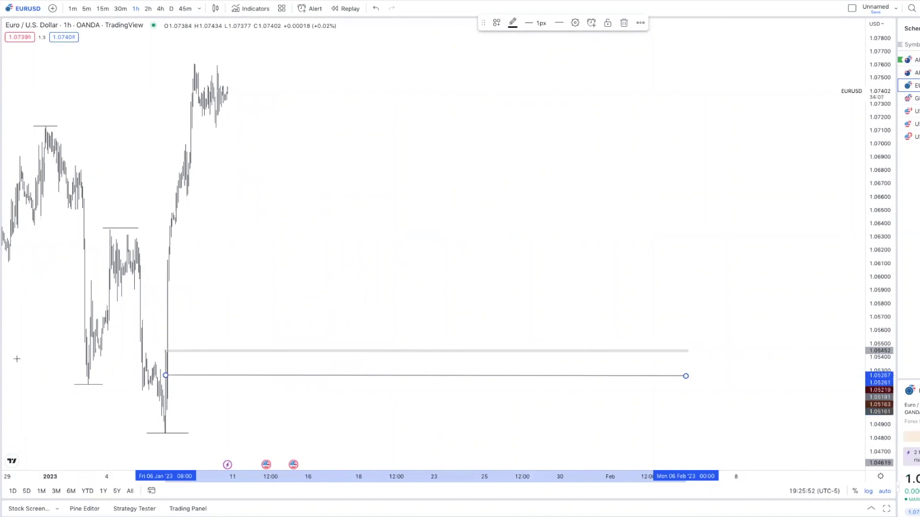
{"action": "scroll", "coordinate": [479, 277], "scroll_direction": "left", "scroll_amount": 2}
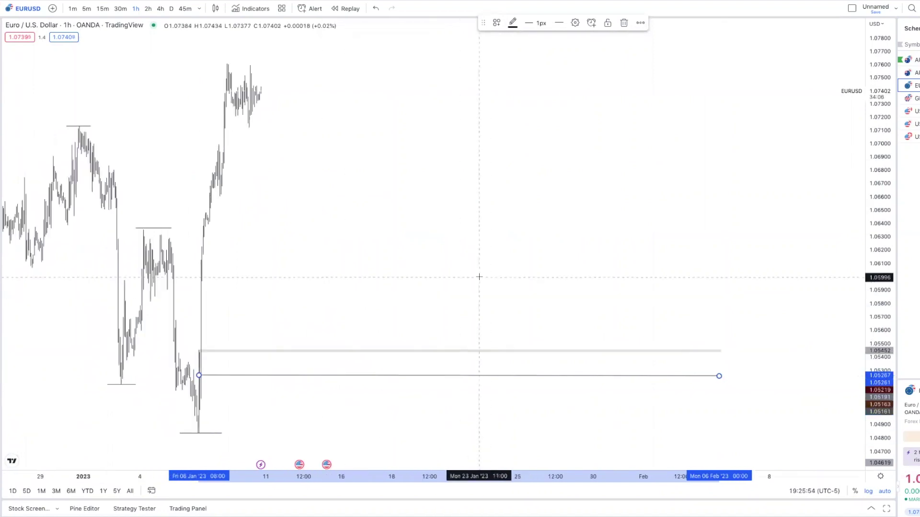
{"action": "scroll", "coordinate": [479, 277], "scroll_direction": "left", "scroll_amount": 3}
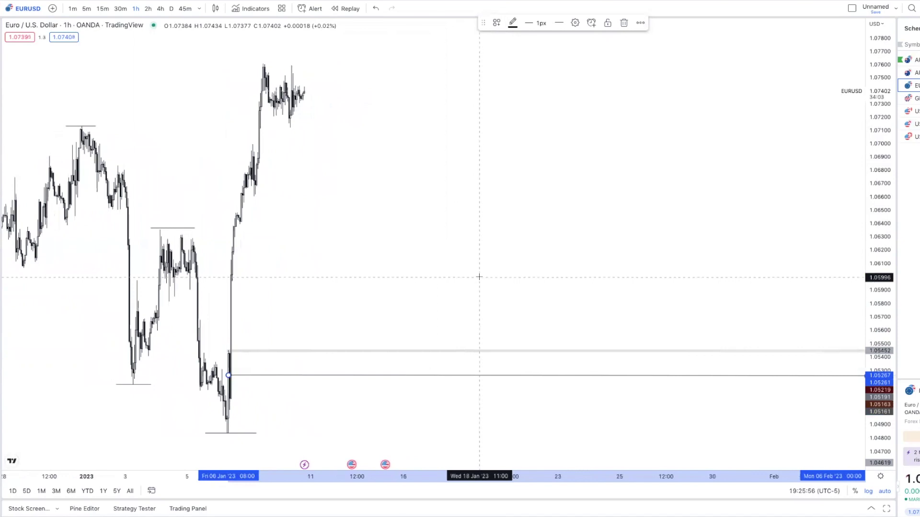
{"action": "scroll", "coordinate": [479, 277], "scroll_direction": "right", "scroll_amount": 2}
{"action": "scroll", "coordinate": [258, 160], "scroll_direction": "up", "scroll_amount": 3}
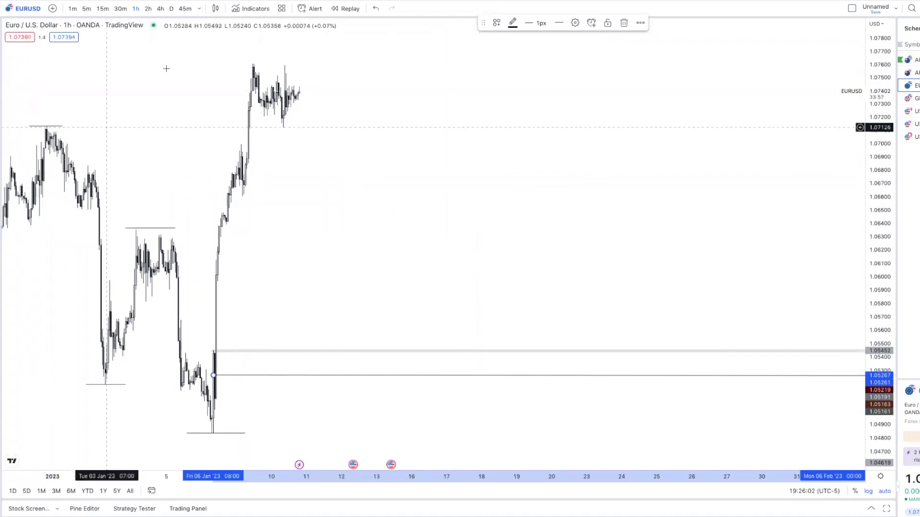
{"action": "left_click", "coordinate": [160, 158]}
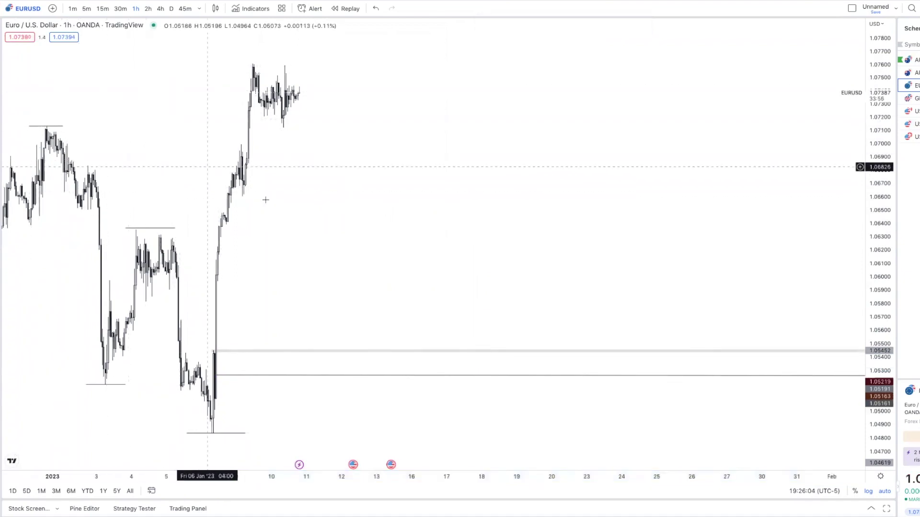
Place a horizontal ray at about 1.05556 starting 9 Jan 13:00 and create an Only Once alert for price crossing it
{"action": "scroll", "coordinate": [265, 200], "scroll_direction": "up", "scroll_amount": 5}
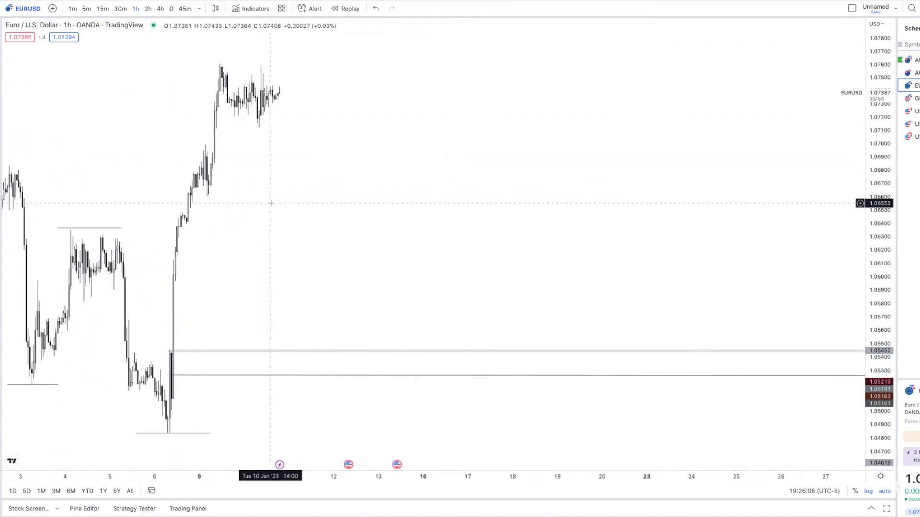
{"action": "left_click", "coordinate": [2, 50]}
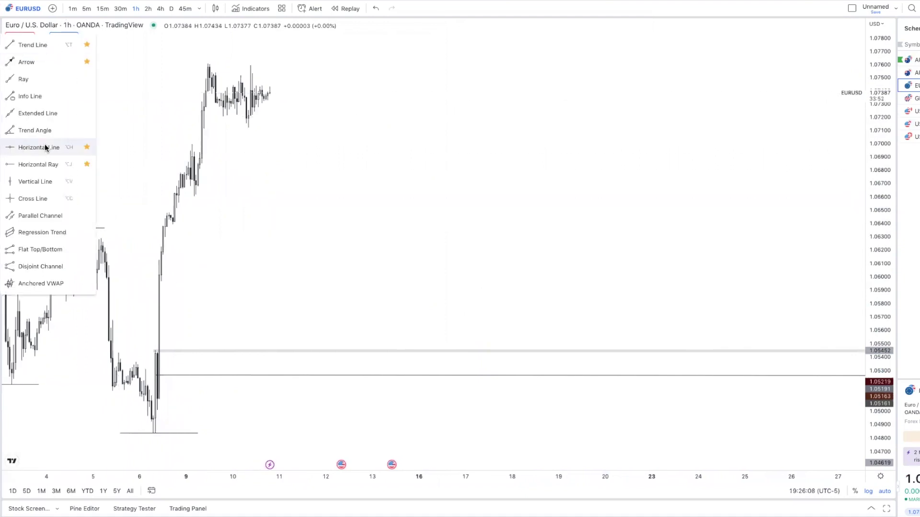
{"action": "left_click", "coordinate": [45, 163]}
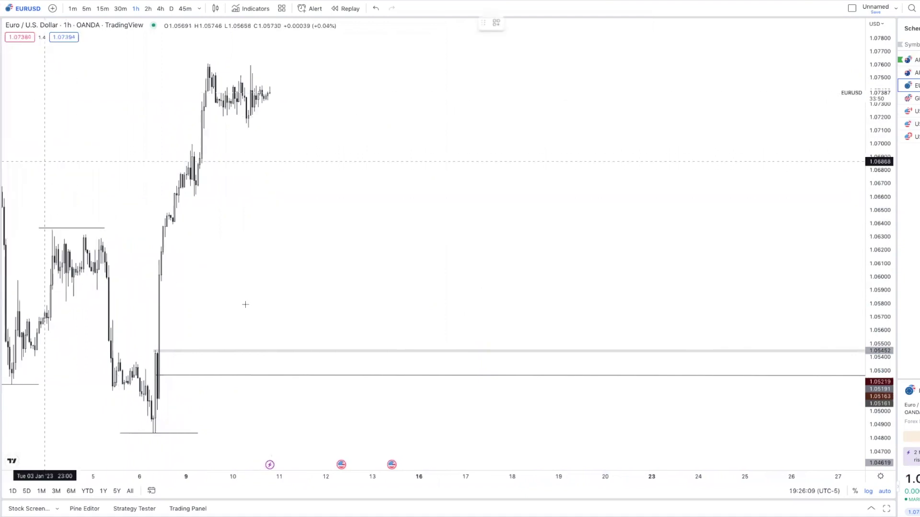
{"action": "left_click", "coordinate": [213, 335]}
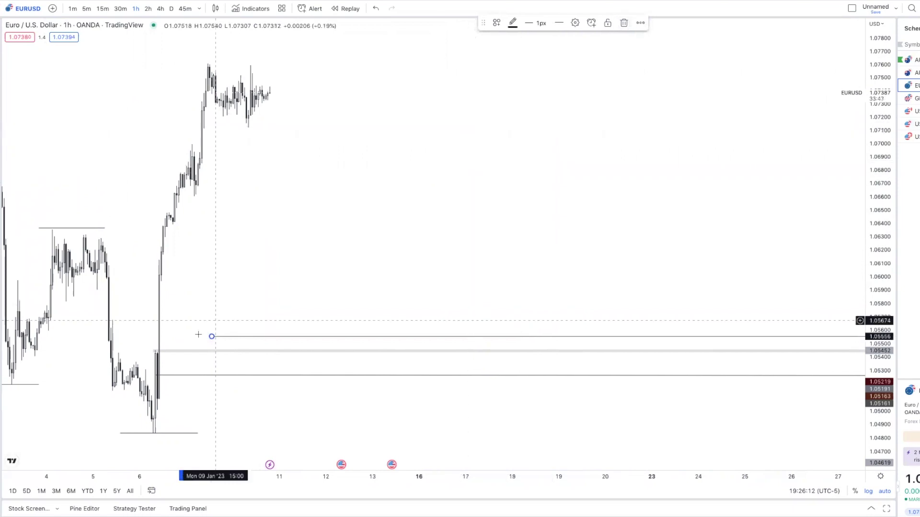
{"action": "left_click", "coordinate": [591, 22]}
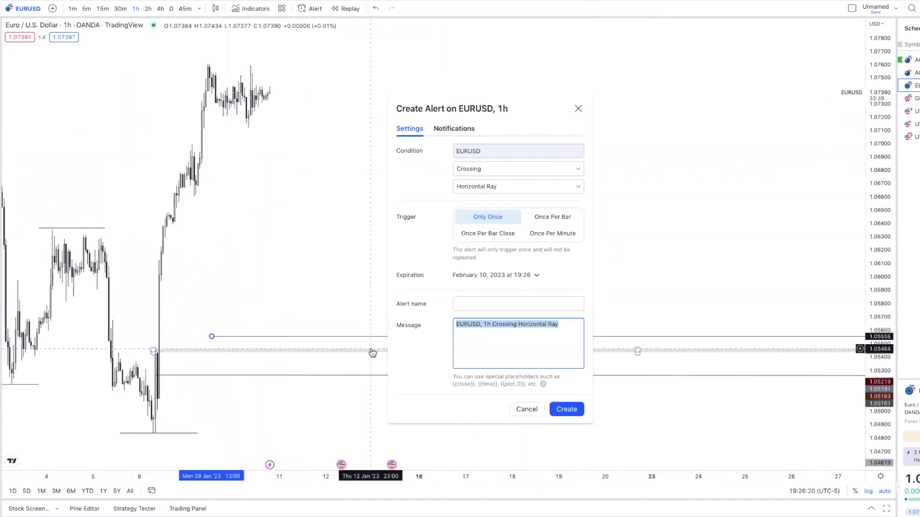
{"action": "left_click", "coordinate": [576, 408]}
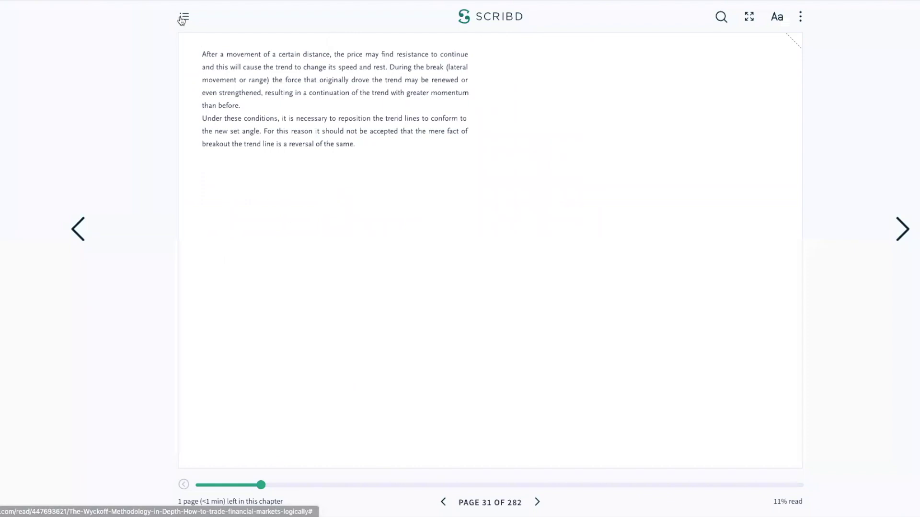
Browse the table of contents of the Wyckoff Methodology book in Scribd for the relevant section
{"action": "left_click", "coordinate": [185, 16]}
{"action": "scroll", "coordinate": [247, 175], "scroll_direction": "down", "scroll_amount": 15}
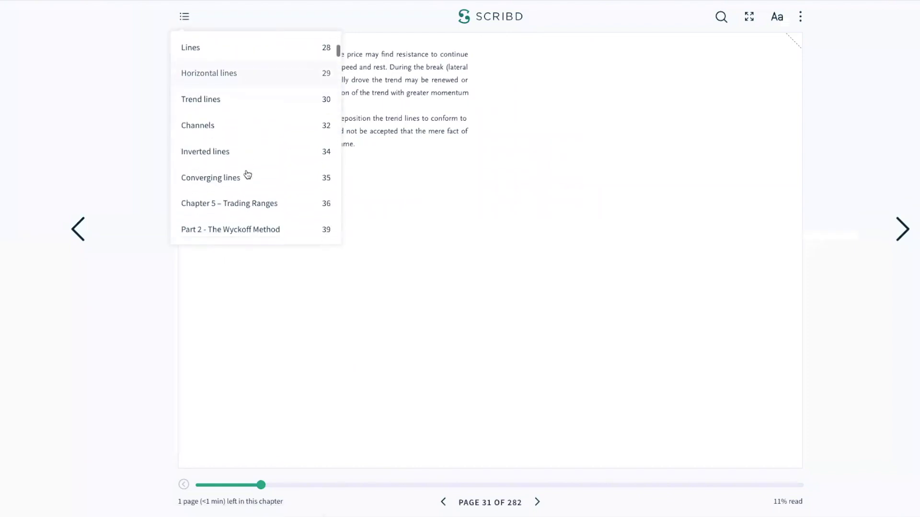
{"action": "left_click", "coordinate": [254, 85]}
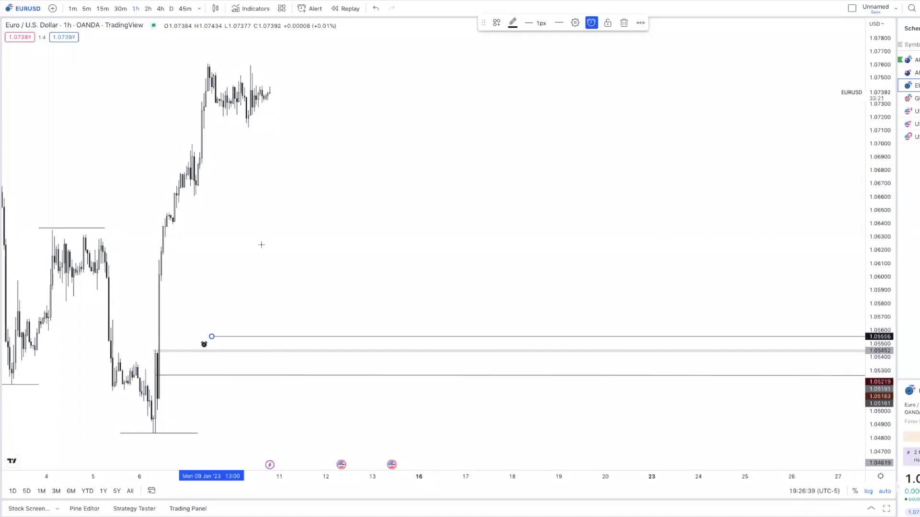
{"action": "scroll", "coordinate": [412, 215], "scroll_direction": "left", "scroll_amount": 5}
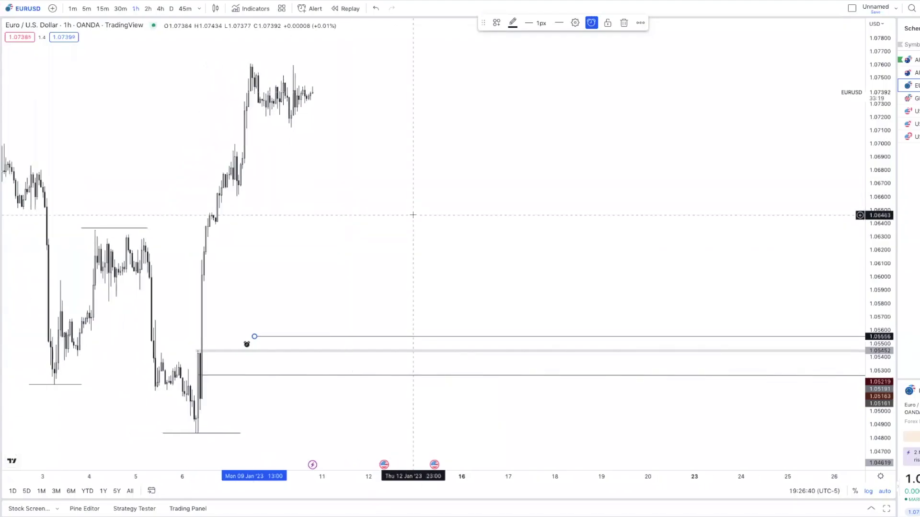
{"action": "scroll", "coordinate": [413, 215], "scroll_direction": "up", "scroll_amount": 2}
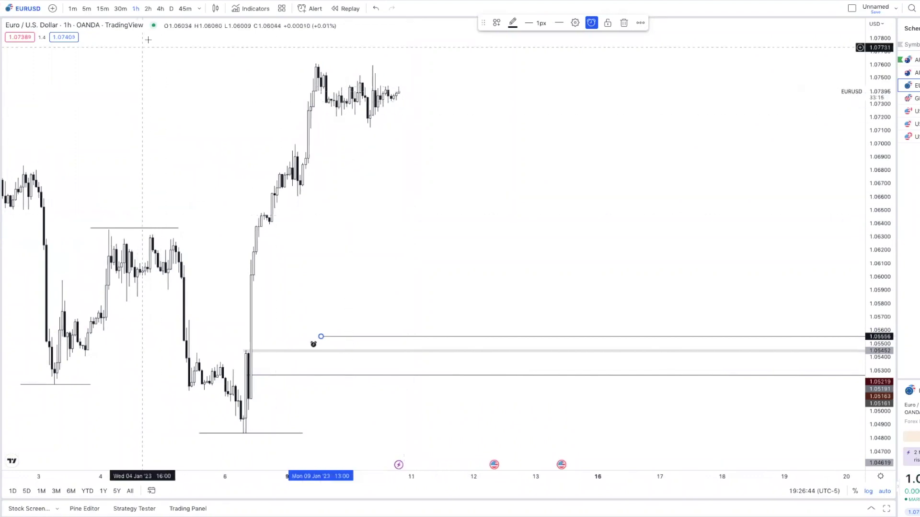
Set the EURUSD chart to the 15-minute timeframe and examine the sideways price action of 9 and 10 Jan
{"action": "left_click", "coordinate": [103, 9]}
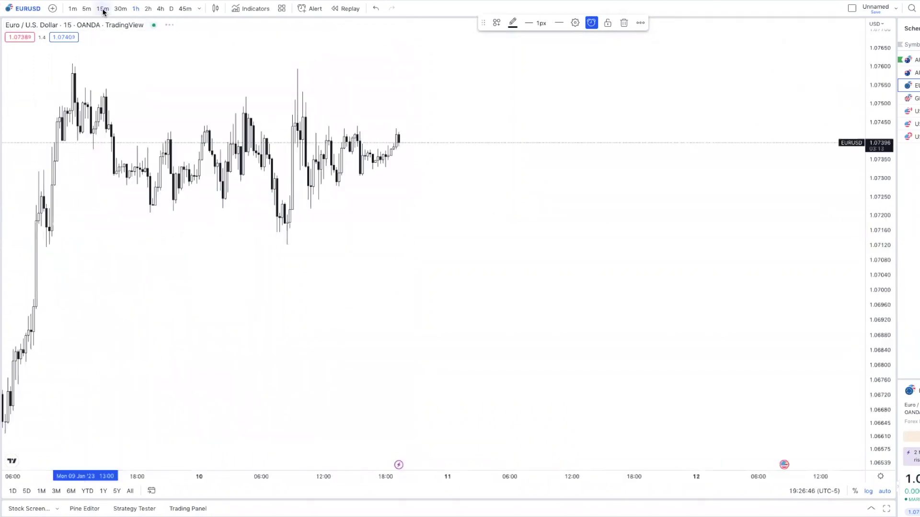
{"action": "scroll", "coordinate": [359, 184], "scroll_direction": "up", "scroll_amount": 5}
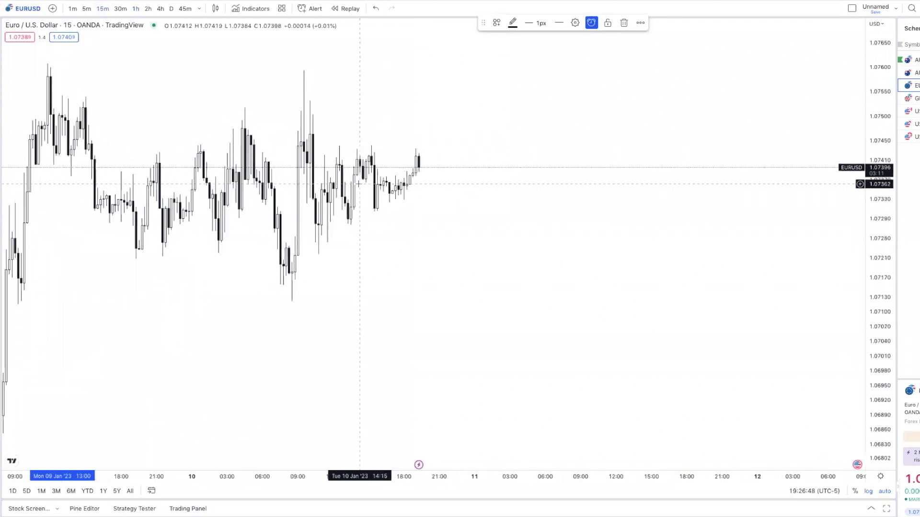
{"action": "scroll", "coordinate": [362, 192], "scroll_direction": "left", "scroll_amount": 5}
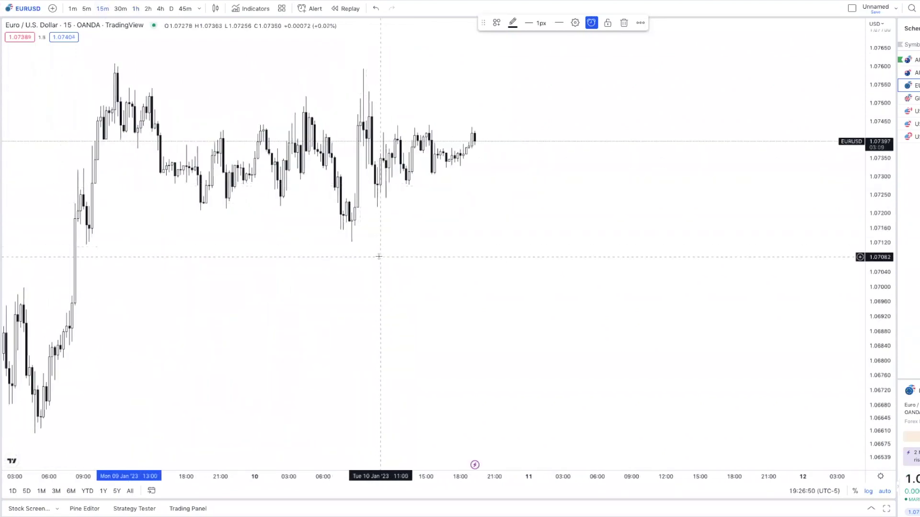
{"action": "scroll", "coordinate": [378, 256], "scroll_direction": "up", "scroll_amount": 2}
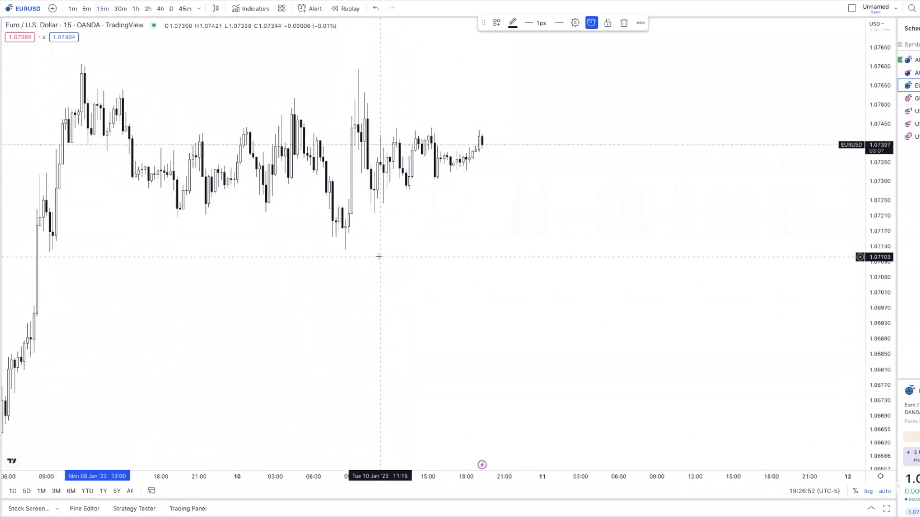
{"action": "scroll", "coordinate": [379, 256], "scroll_direction": "left", "scroll_amount": 4}
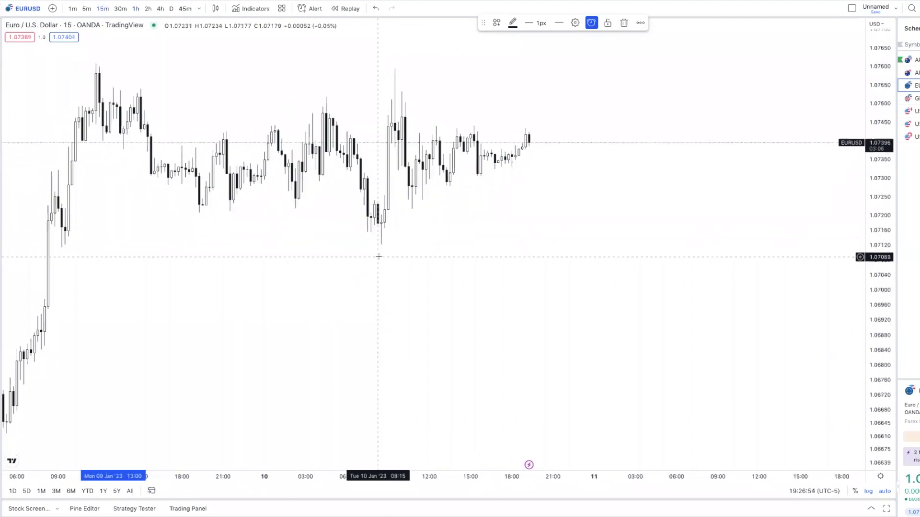
{"action": "scroll", "coordinate": [379, 256], "scroll_direction": "up", "scroll_amount": 1}
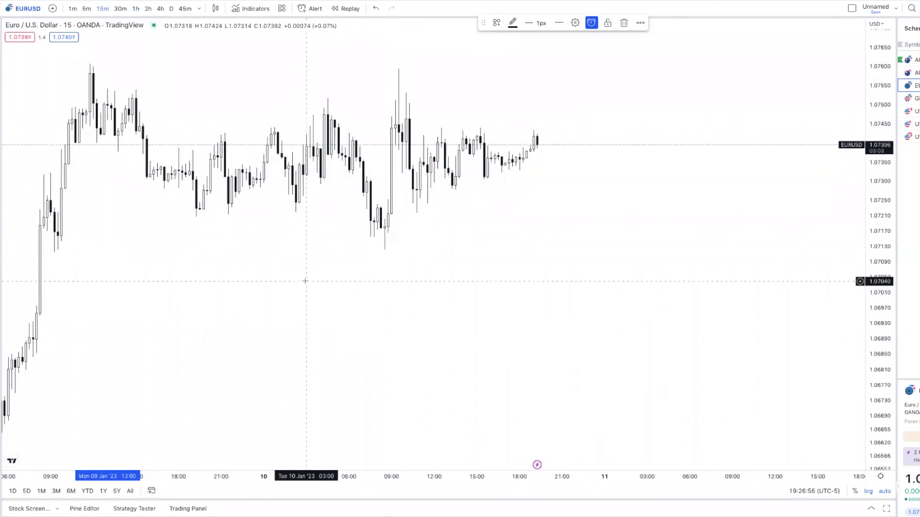
{"action": "scroll", "coordinate": [503, 259], "scroll_direction": "left", "scroll_amount": 1}
{"action": "left_click_drag", "start_coordinate": [883, 358], "coordinate": [882, 244]}
{"action": "left_click_drag", "start_coordinate": [691, 249], "coordinate": [684, 350]}
{"action": "scroll", "coordinate": [685, 349], "scroll_direction": "left", "scroll_amount": 6}
{"action": "scroll", "coordinate": [687, 348], "scroll_direction": "left", "scroll_amount": 4}
{"action": "scroll", "coordinate": [685, 349], "scroll_direction": "up", "scroll_amount": 3}
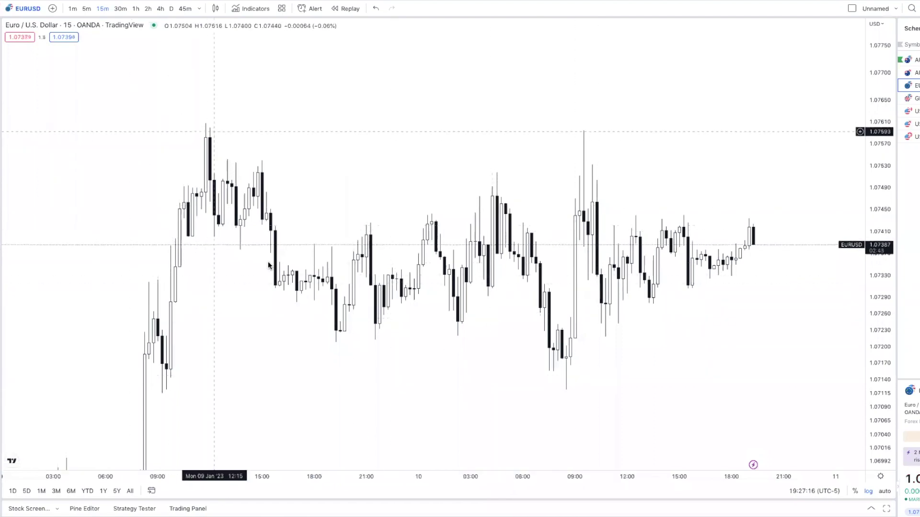
{"action": "left_click_drag", "start_coordinate": [548, 162], "coordinate": [516, 99]}
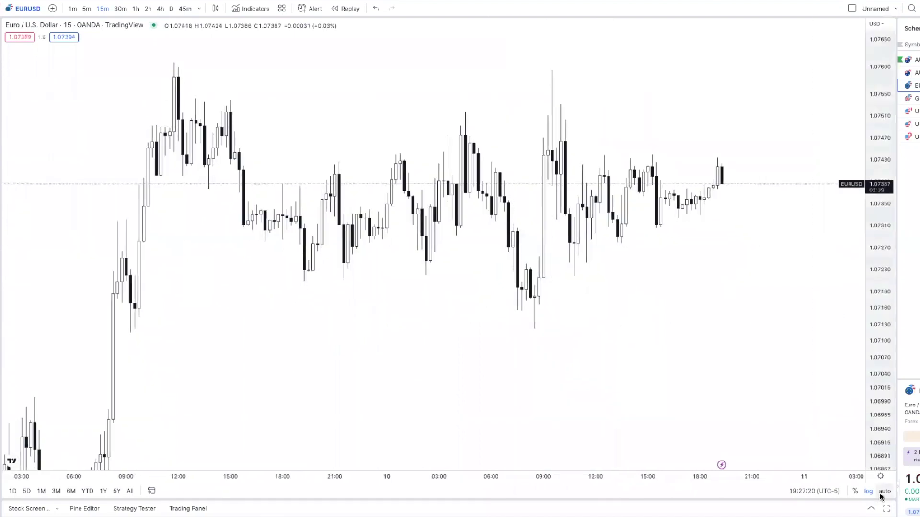
Draw a rectangle in the empty area after the latest EURUSD candles, spanning 10 Jan 16:45 to 12 Jan 03:00 between about 1.06633 and 1.06079
{"action": "left_click", "coordinate": [880, 492]}
{"action": "scroll", "coordinate": [638, 246], "scroll_direction": "down", "scroll_amount": 5}
{"action": "scroll", "coordinate": [638, 246], "scroll_direction": "right", "scroll_amount": 5}
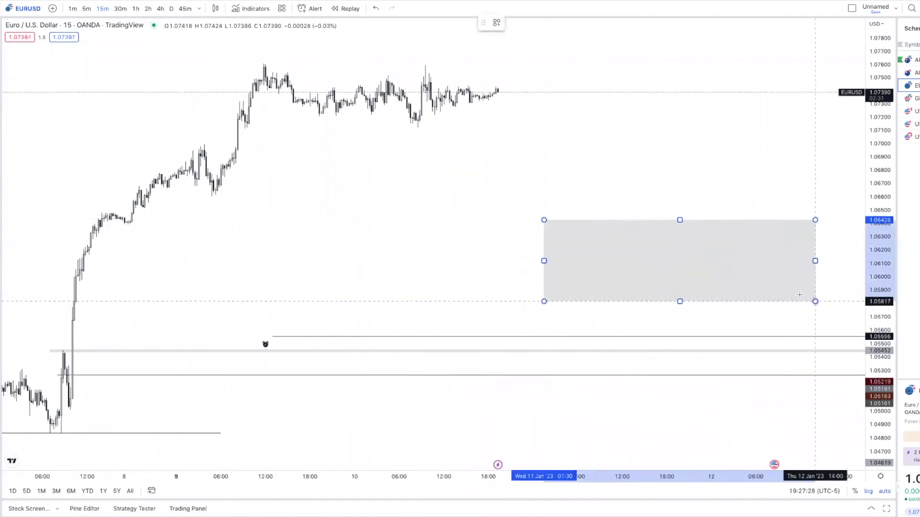
{"action": "left_click", "coordinate": [799, 293]}
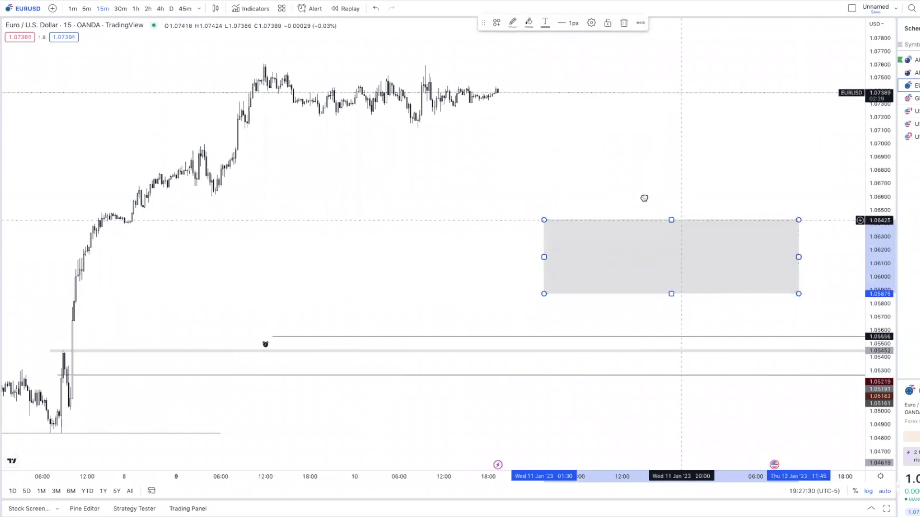
{"action": "left_click_drag", "start_coordinate": [682, 223], "coordinate": [617, 196]}
Apply the REDISTRO drawing template to the new EURUSD rectangle and deselect it
{"action": "left_click", "coordinate": [497, 22]}
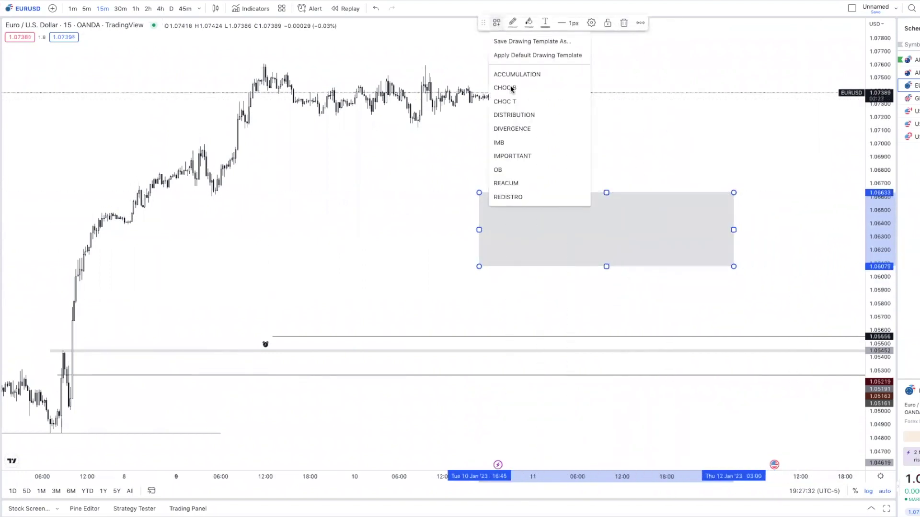
{"action": "left_click", "coordinate": [505, 203]}
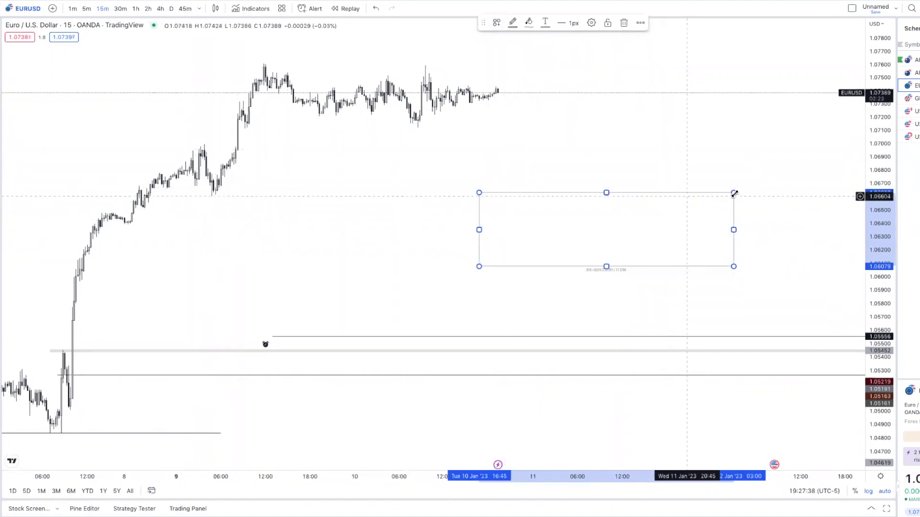
{"action": "left_click", "coordinate": [520, 150]}
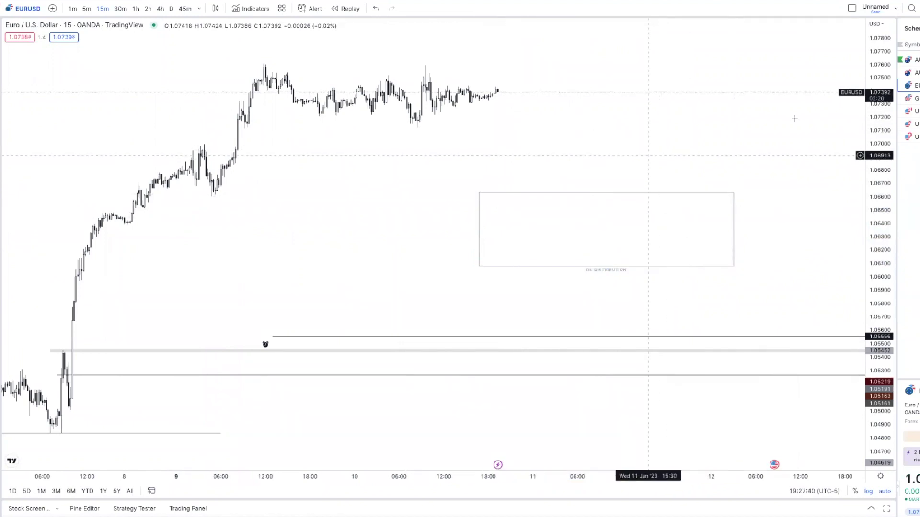
Switch to the GBPUSD chart on the 1-hour timeframe and examine its price structure back to mid-November
{"action": "left_click", "coordinate": [912, 98]}
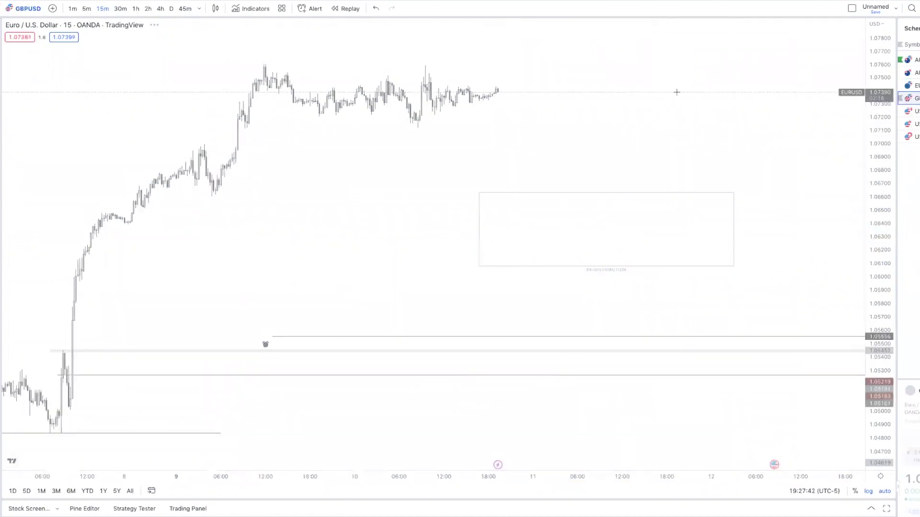
{"action": "scroll", "coordinate": [351, 86], "scroll_direction": "up", "scroll_amount": 3}
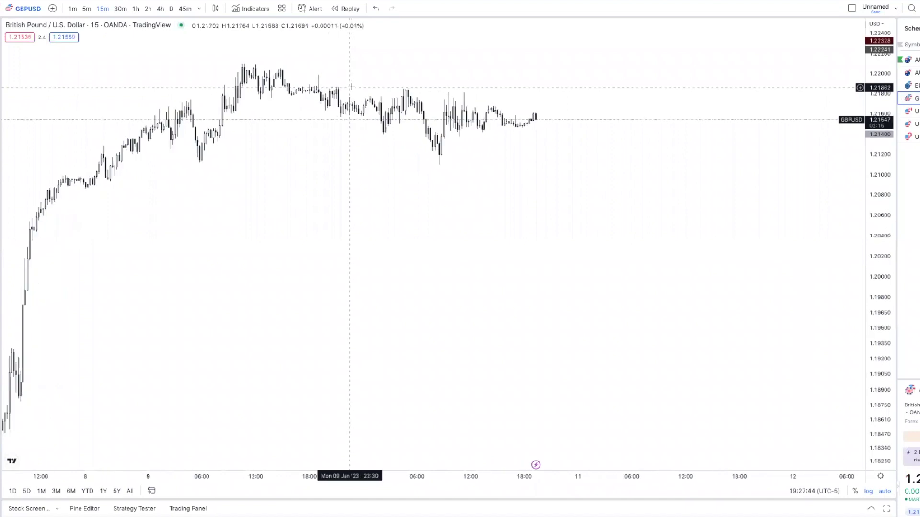
{"action": "scroll", "coordinate": [653, 262], "scroll_direction": "down", "scroll_amount": 3}
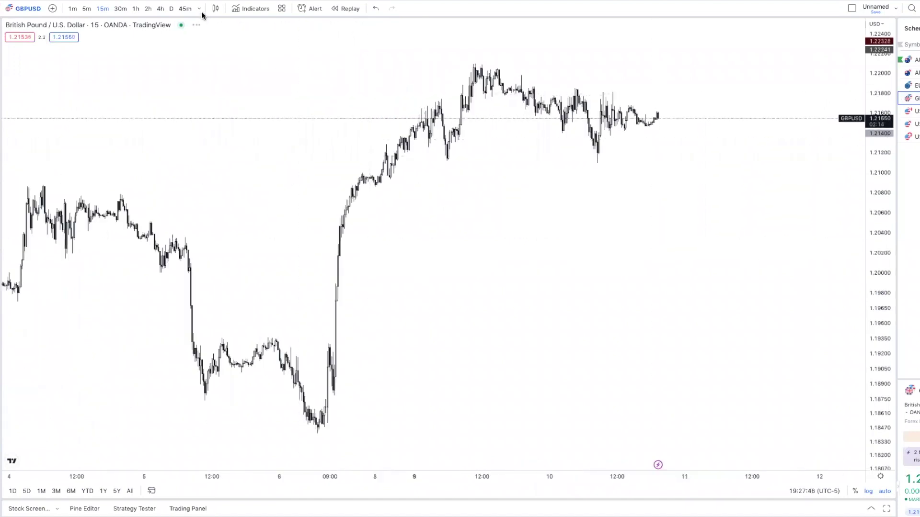
{"action": "left_click", "coordinate": [136, 8]}
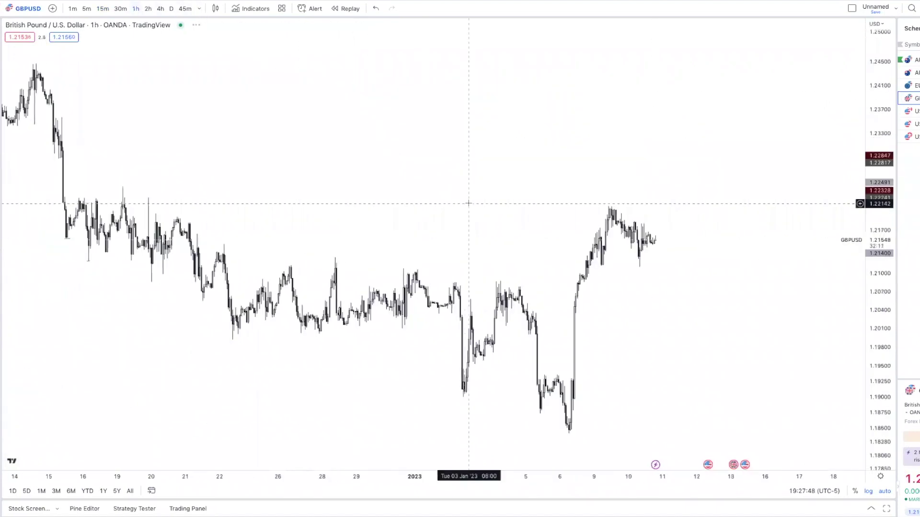
{"action": "scroll", "coordinate": [468, 203], "scroll_direction": "left", "scroll_amount": 10}
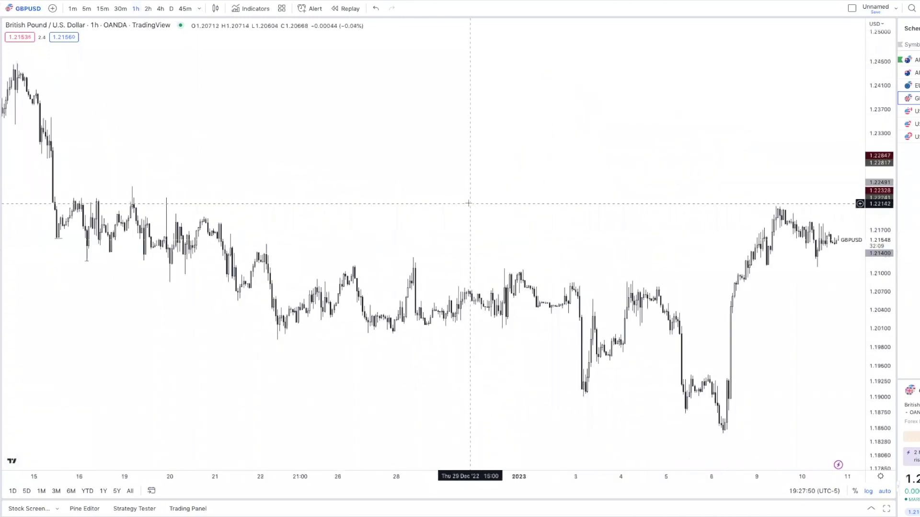
{"action": "scroll", "coordinate": [468, 203], "scroll_direction": "down", "scroll_amount": 5}
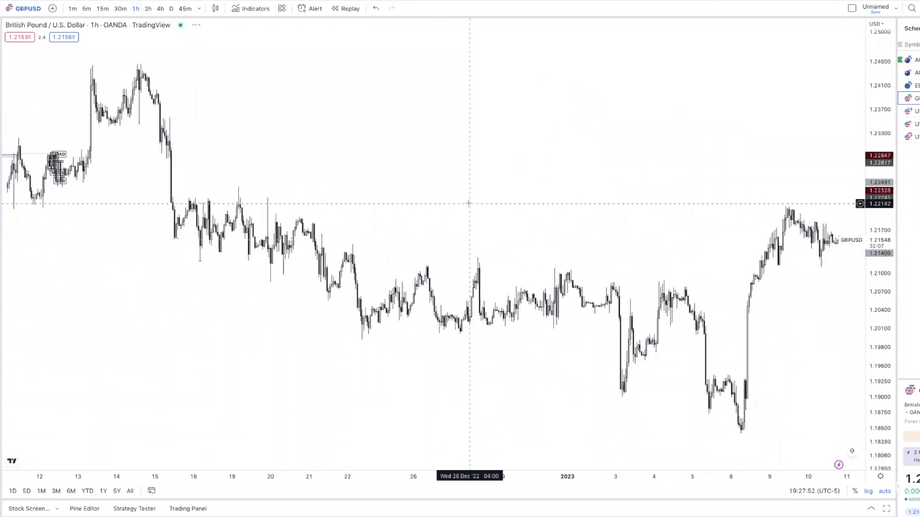
{"action": "scroll", "coordinate": [468, 203], "scroll_direction": "down", "scroll_amount": 8}
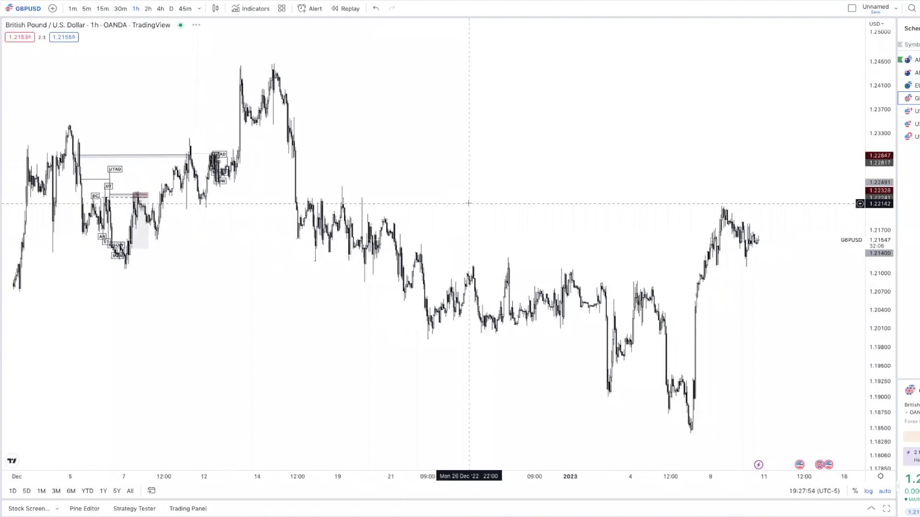
{"action": "scroll", "coordinate": [469, 205], "scroll_direction": "down", "scroll_amount": 3}
{"action": "scroll", "coordinate": [468, 203], "scroll_direction": "down", "scroll_amount": 2}
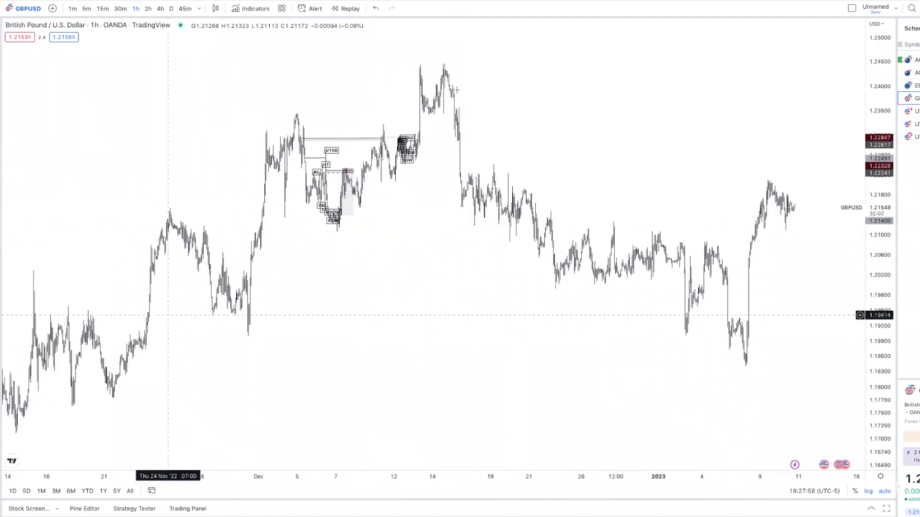
{"action": "scroll", "coordinate": [455, 92], "scroll_direction": "up", "scroll_amount": 5}
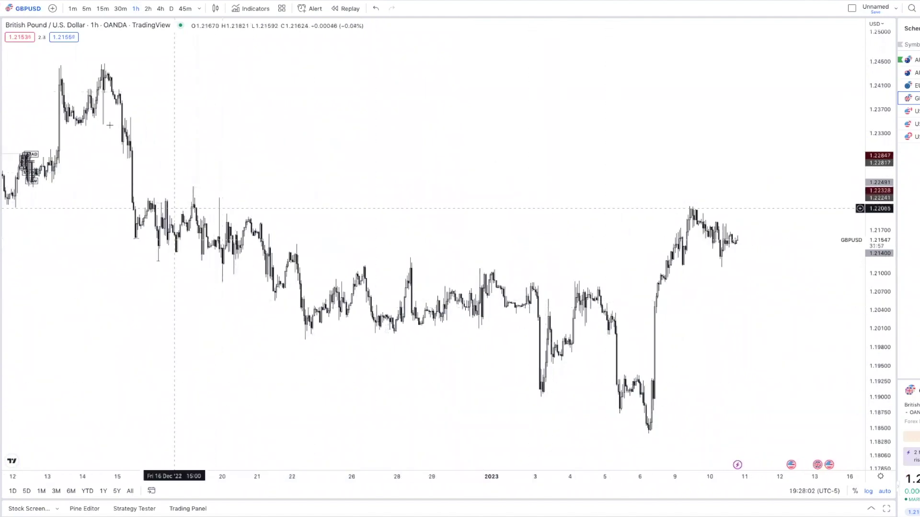
Mark two GBPUSD swing lows with short horizontal trend lines, at about 1.18428 from 5 to 8 Jan and about 1.19002 from 2 to 3 Jan
{"action": "left_click", "coordinate": [20, 44]}
{"action": "left_click", "coordinate": [20, 44]}
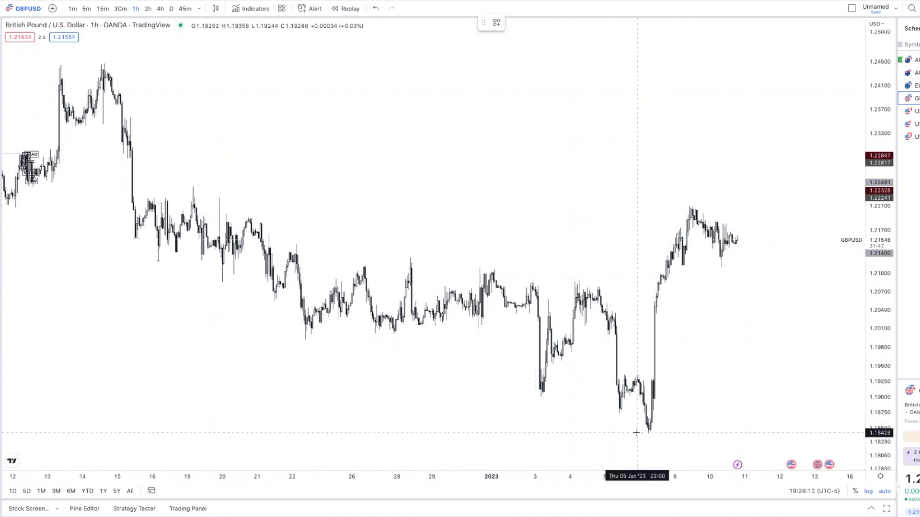
{"action": "left_click", "coordinate": [669, 433]}
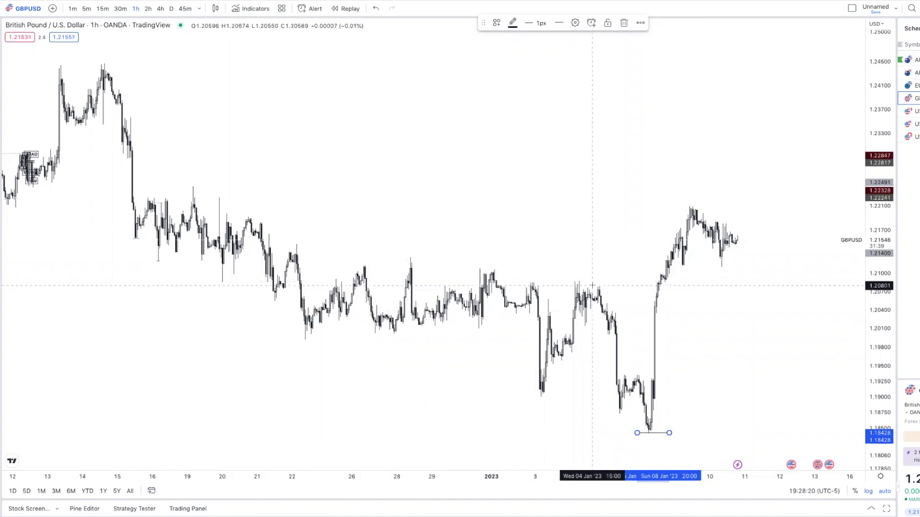
{"action": "left_click", "coordinate": [528, 396]}
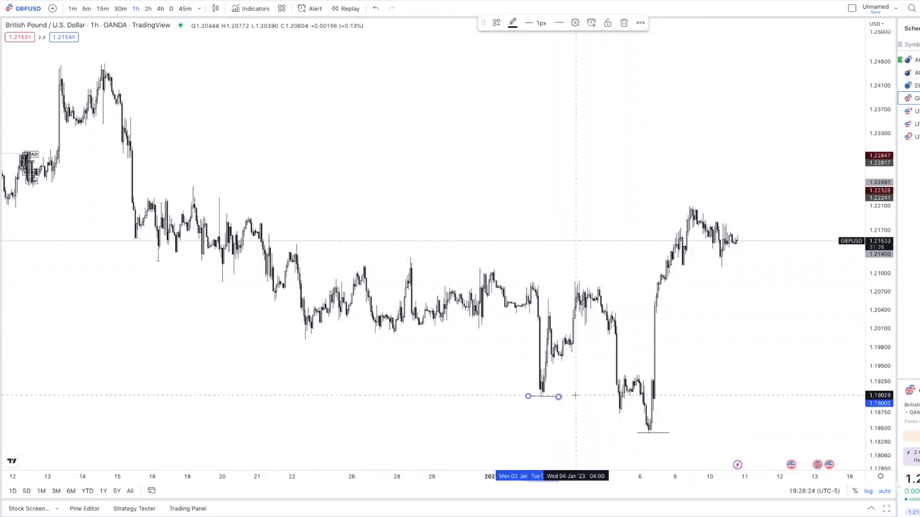
Mark the early January swing high with a short horizontal trend line at about 1.20884, from 3 Jan 19:00 to 4 Jan 18:00
{"action": "left_click", "coordinate": [565, 281]}
{"action": "key", "text": "Escape"}
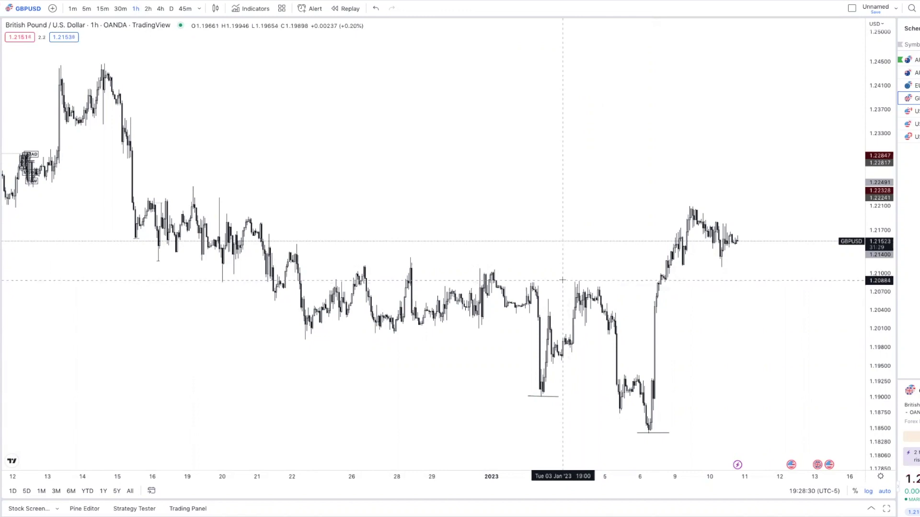
{"action": "left_click", "coordinate": [596, 280]}
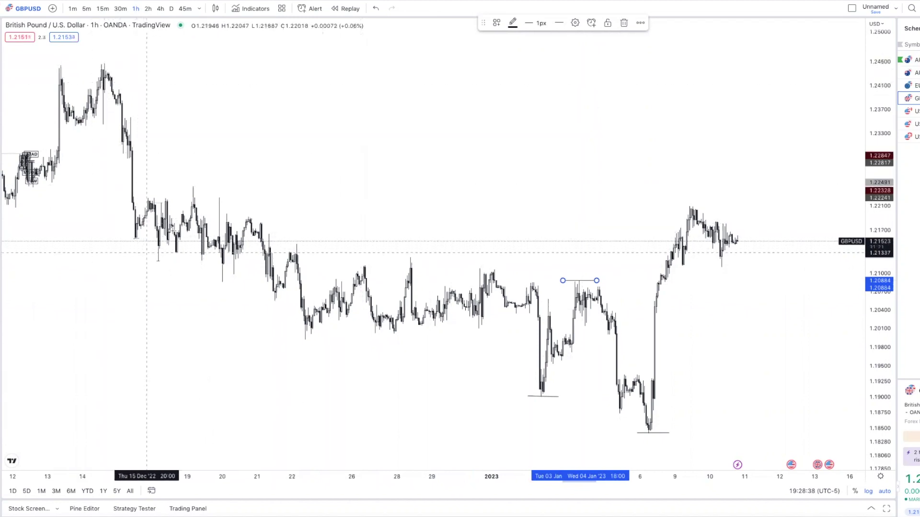
Mark the late December swing low at about 1.19929 and swing high at about 1.21246 with short horizontal trend lines
{"action": "left_click", "coordinate": [287, 339]}
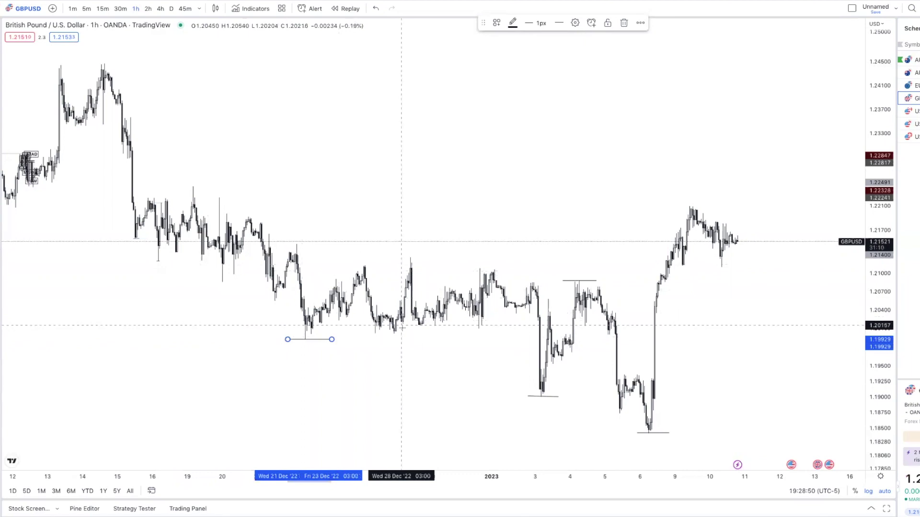
{"action": "left_click", "coordinate": [392, 258]}
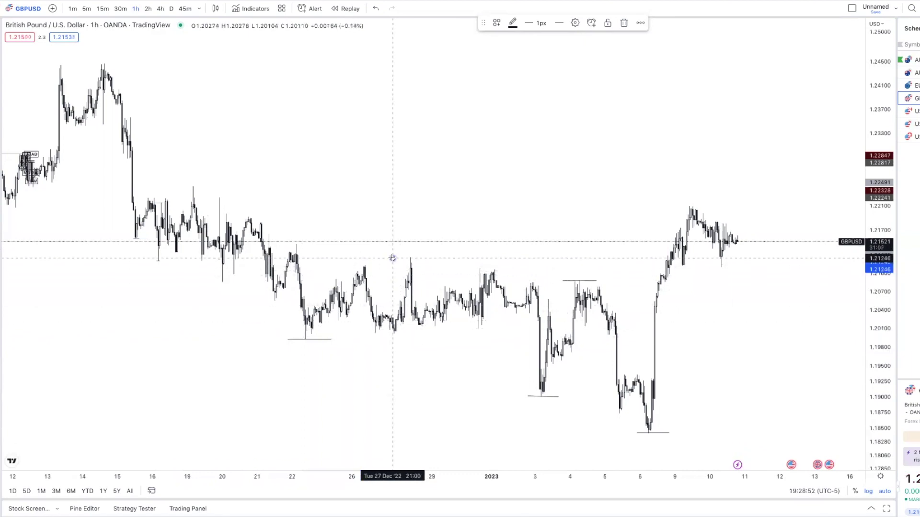
{"action": "left_click", "coordinate": [422, 258]}
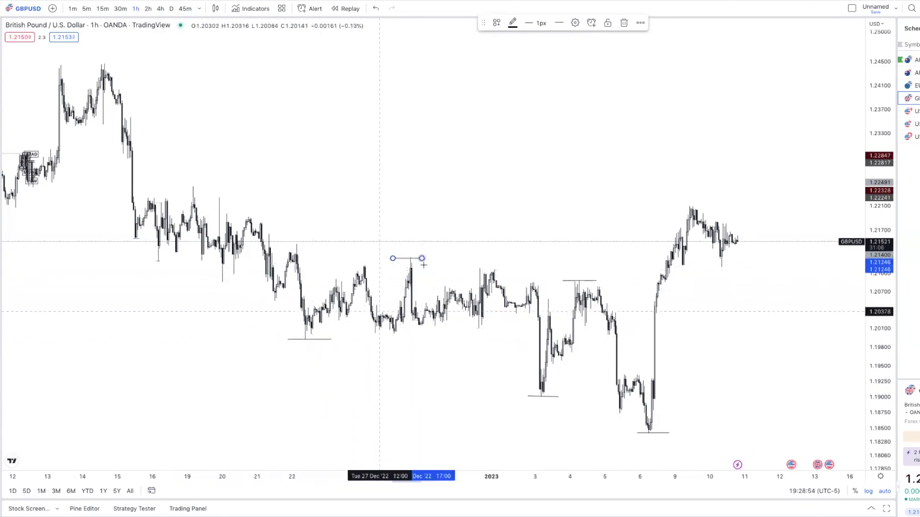
Draw a thin rectangle between about 1.22072 and 1.22009 from 19 Dec 22:00 to 9 Jan 13:00 and apply the IMB template to it
{"action": "scroll", "coordinate": [637, 383], "scroll_direction": "down", "scroll_amount": 2}
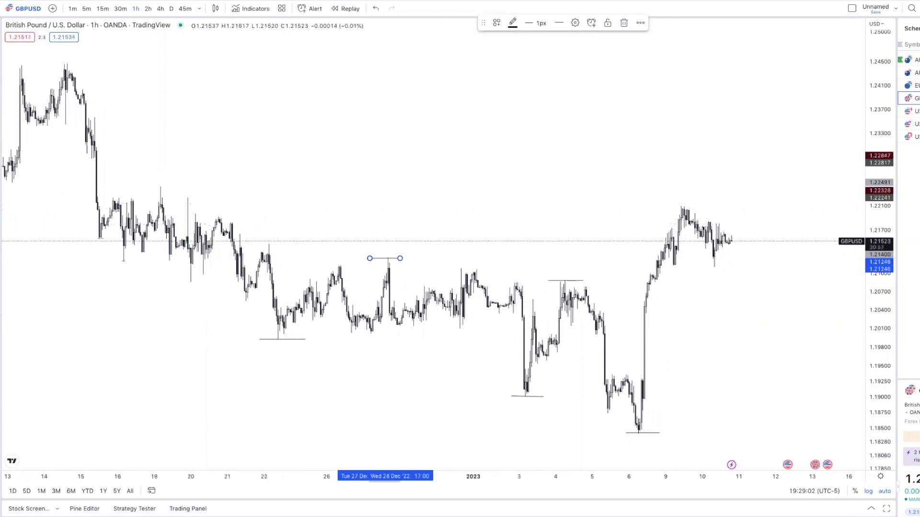
{"action": "left_click", "coordinate": [630, 235]}
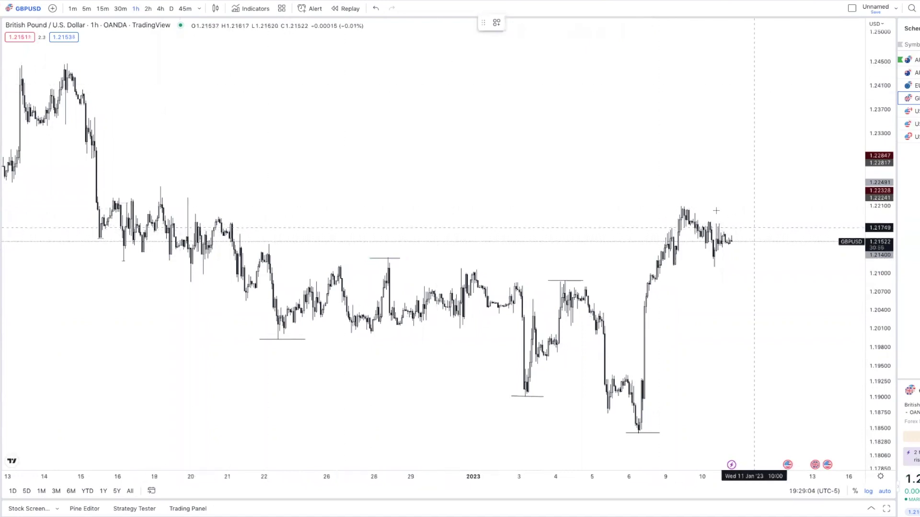
{"action": "mouse_move", "coordinate": [686, 207]}
{"action": "left_mouse_down"}
{"action": "mouse_move", "coordinate": [417, 275]}
{"action": "mouse_move", "coordinate": [188, 199]}
{"action": "mouse_move", "coordinate": [187, 212]}
{"action": "left_mouse_up"}
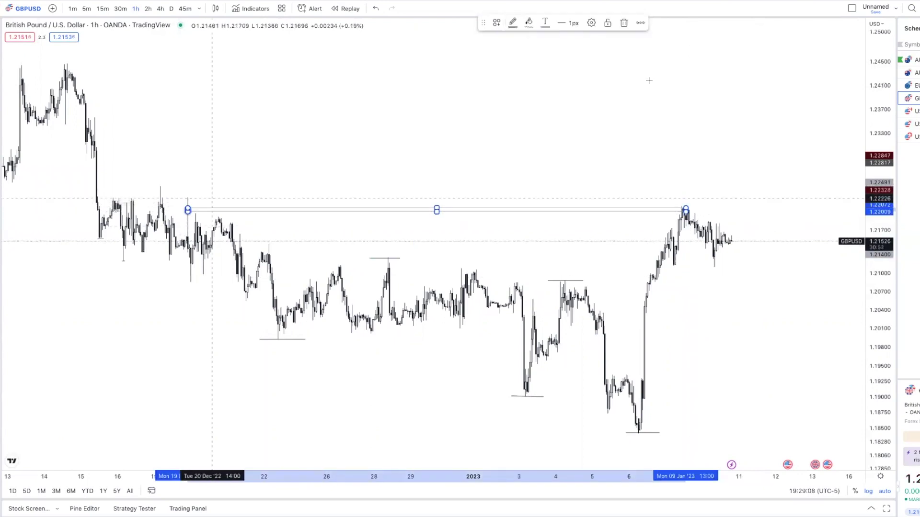
{"action": "left_click", "coordinate": [496, 24]}
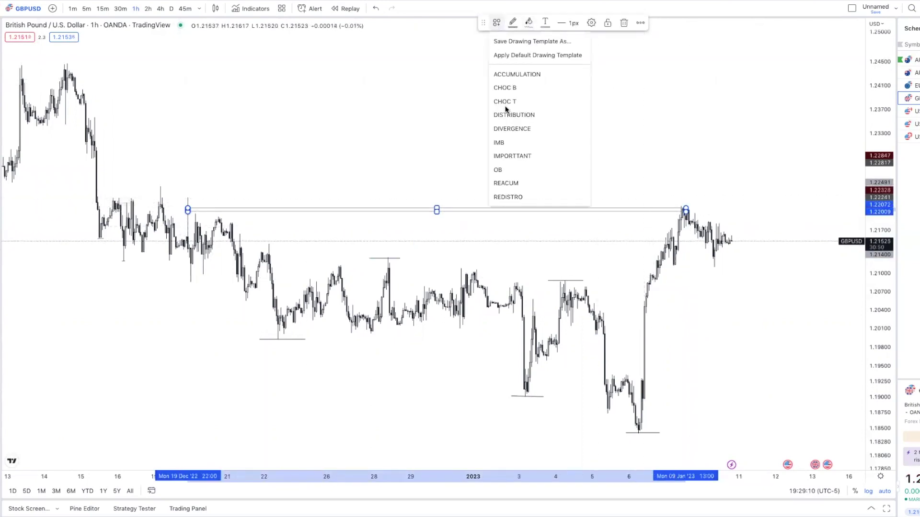
{"action": "left_click", "coordinate": [501, 143]}
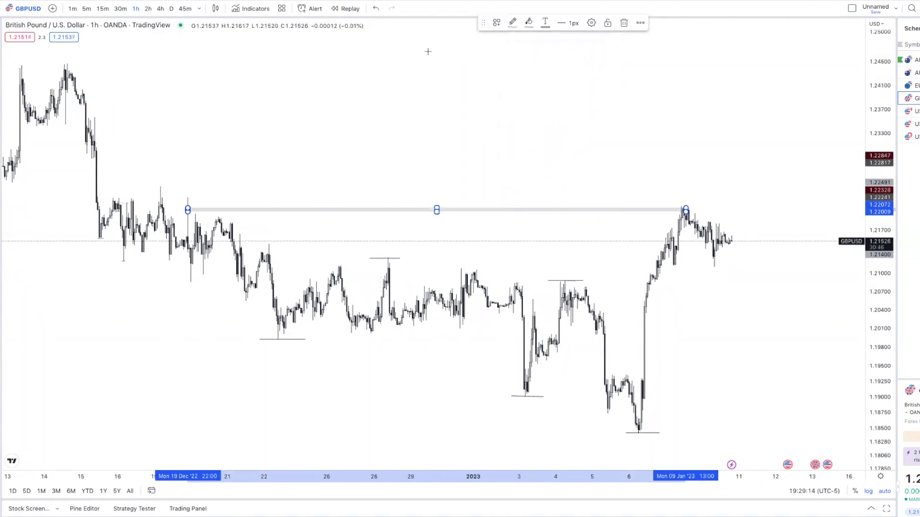
Start a bar replay of GBPUSD from the early hours of 20 Dec 2022 and show it on the 15-minute interval
{"action": "scroll", "coordinate": [420, 55], "scroll_direction": "left", "scroll_amount": 3}
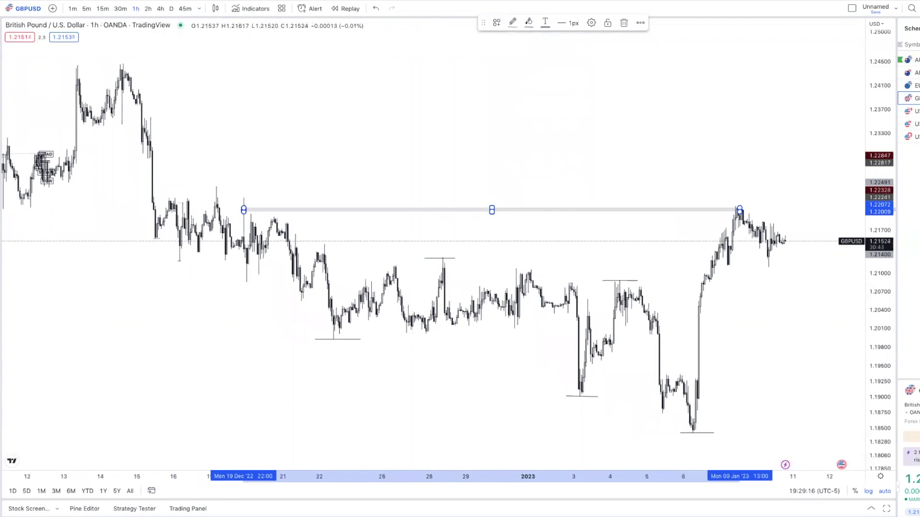
{"action": "left_click", "coordinate": [350, 8]}
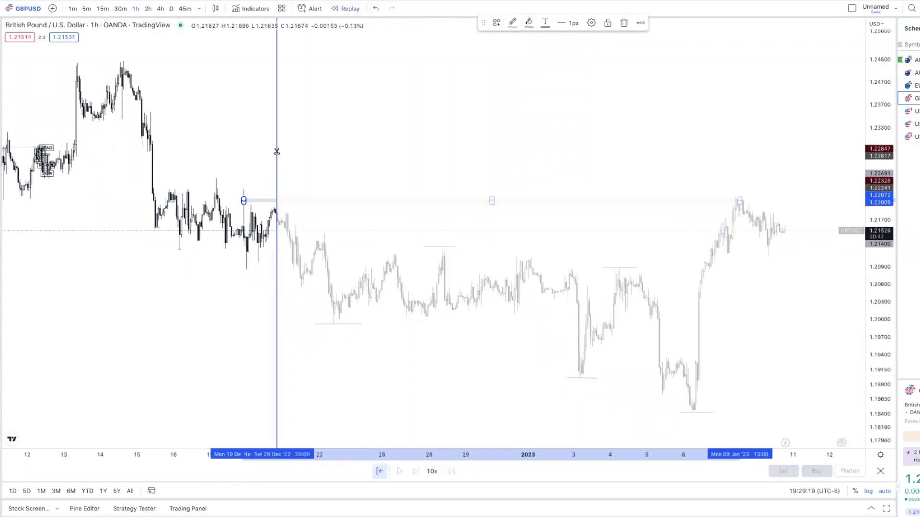
{"action": "left_click", "coordinate": [250, 177]}
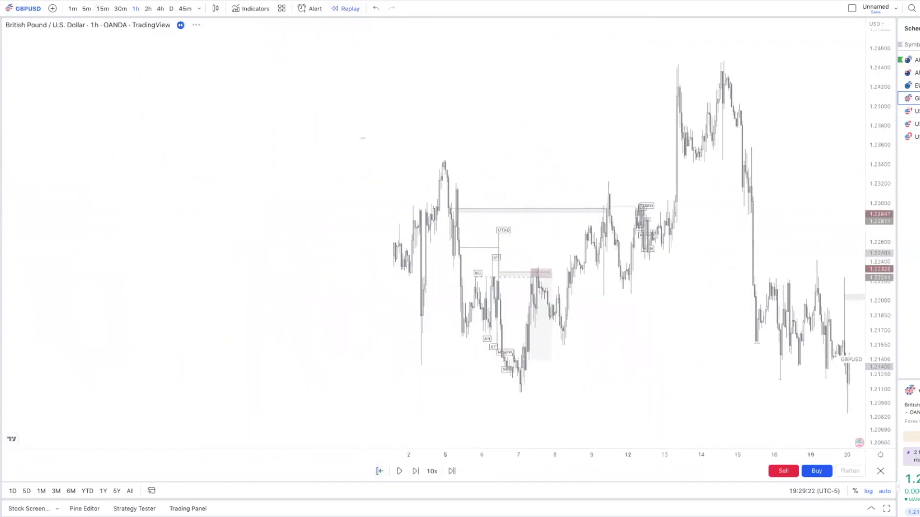
{"action": "type", "text": "15"}
{"action": "key", "text": "Return"}
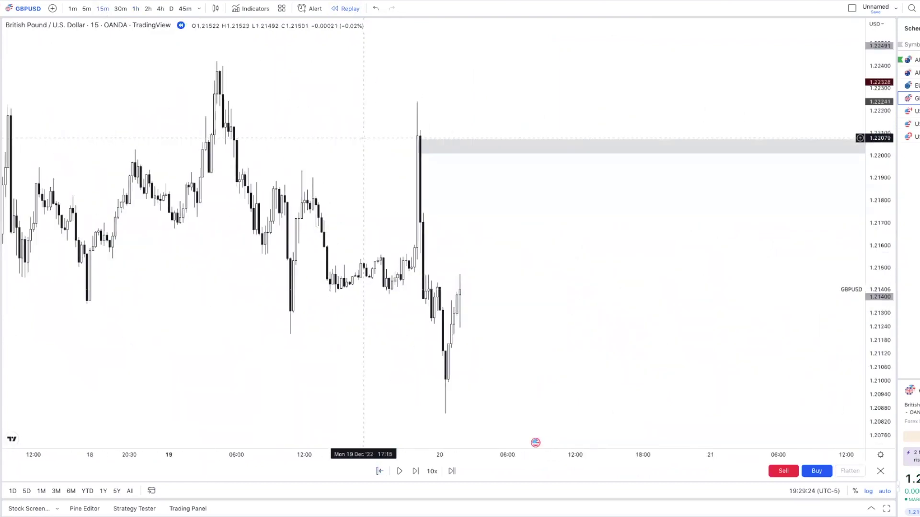
Compare the grey zone on the 30-, 25- and 20-minute intervals and settle on the 10-minute interval
{"action": "left_click", "coordinate": [122, 10]}
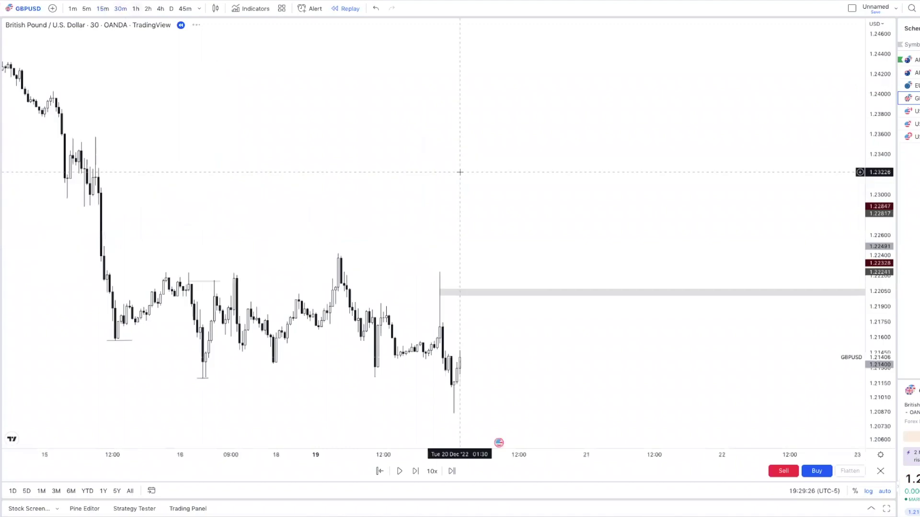
{"action": "type", "text": "2"}
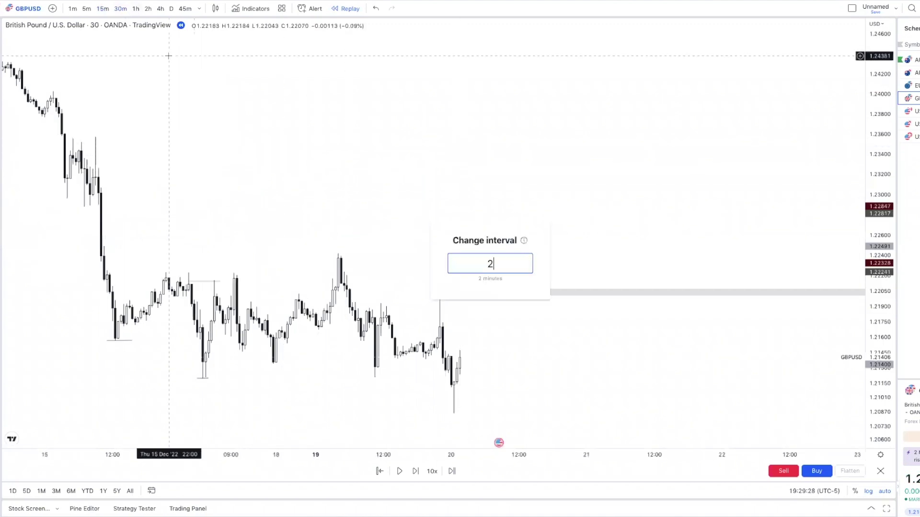
{"action": "type", "text": "5"}
{"action": "key", "text": "Return"}
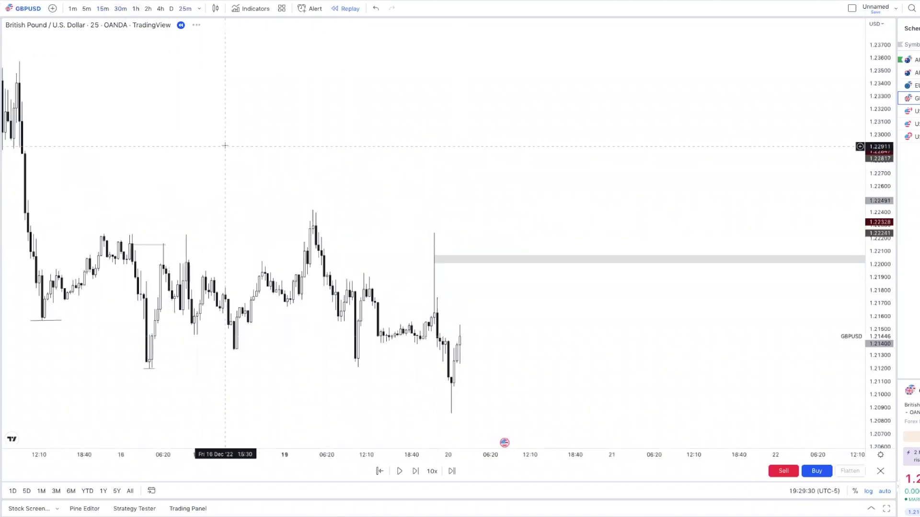
{"action": "type", "text": "20"}
{"action": "key", "text": "Return"}
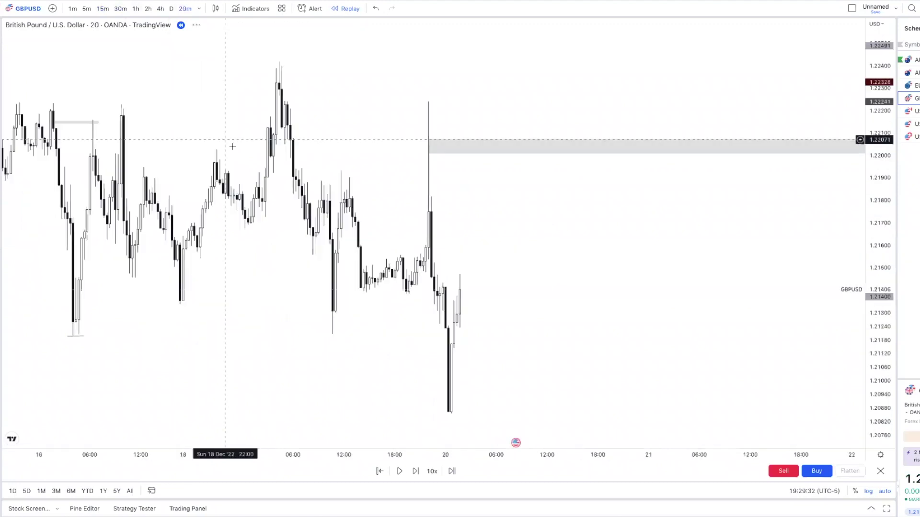
{"action": "type", "text": "10"}
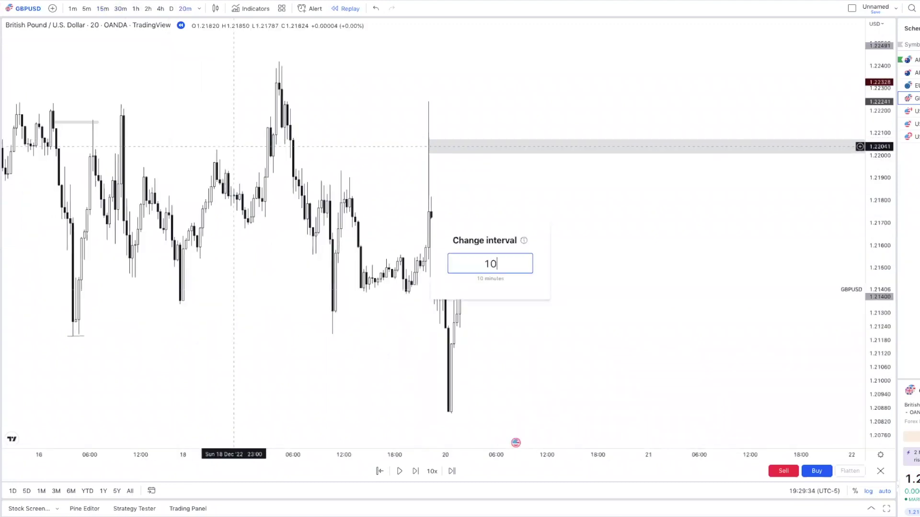
{"action": "key", "text": "Return"}
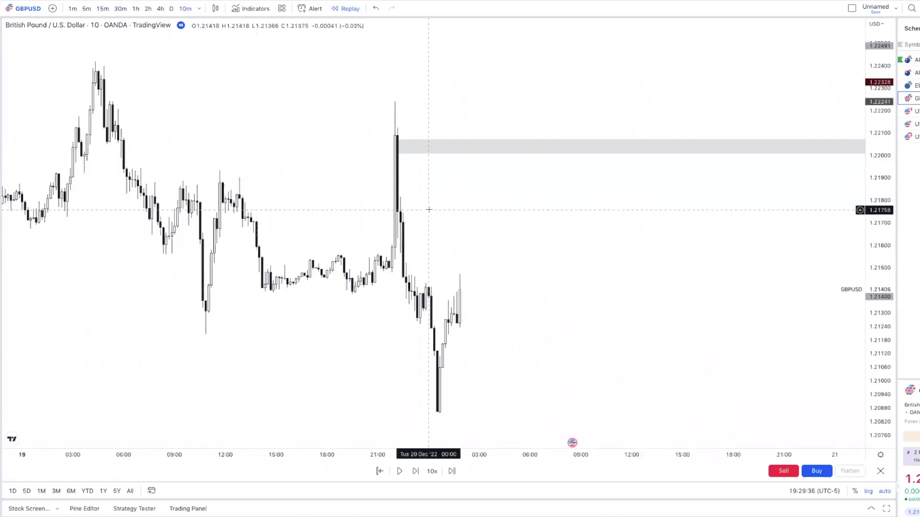
Draw a trend line below the grey zone at about 1.2192, from 19 Dec 21:50 to 21 Dec 06:20
{"action": "left_click", "coordinate": [391, 170]}
{"action": "scroll", "coordinate": [605, 173], "scroll_direction": "down", "scroll_amount": 3}
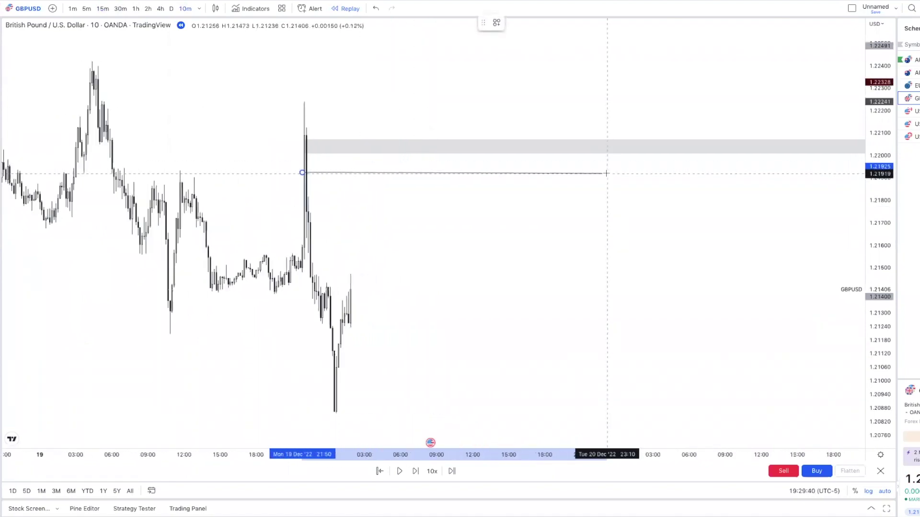
{"action": "left_click", "coordinate": [606, 174]}
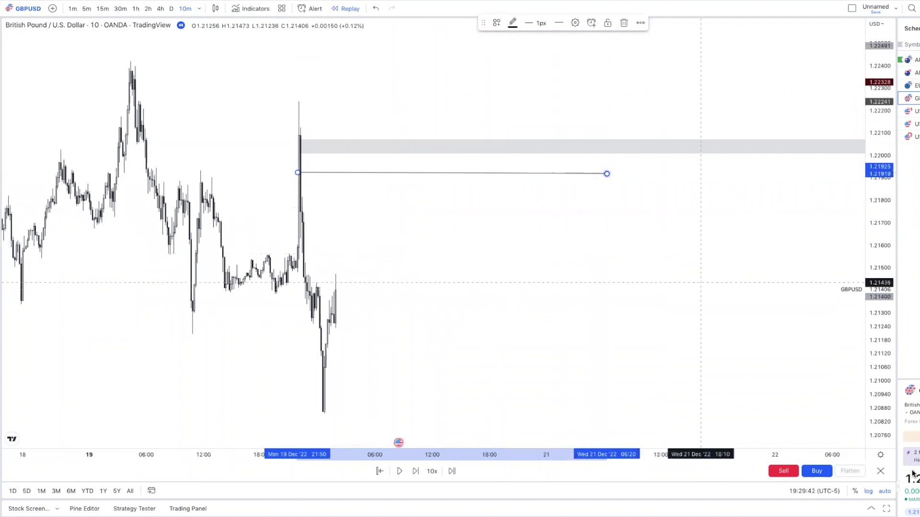
Exit the bar replay and return to live GBPUSD prices from 19 Dec to the latest candles
{"action": "left_click", "coordinate": [879, 472]}
{"action": "left_click", "coordinate": [565, 283]}
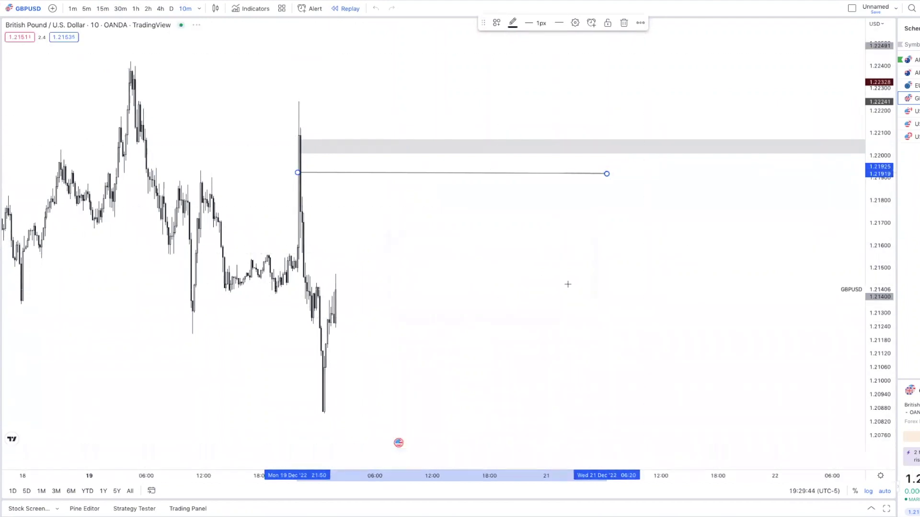
{"action": "scroll", "coordinate": [567, 284], "scroll_direction": "down", "scroll_amount": 6}
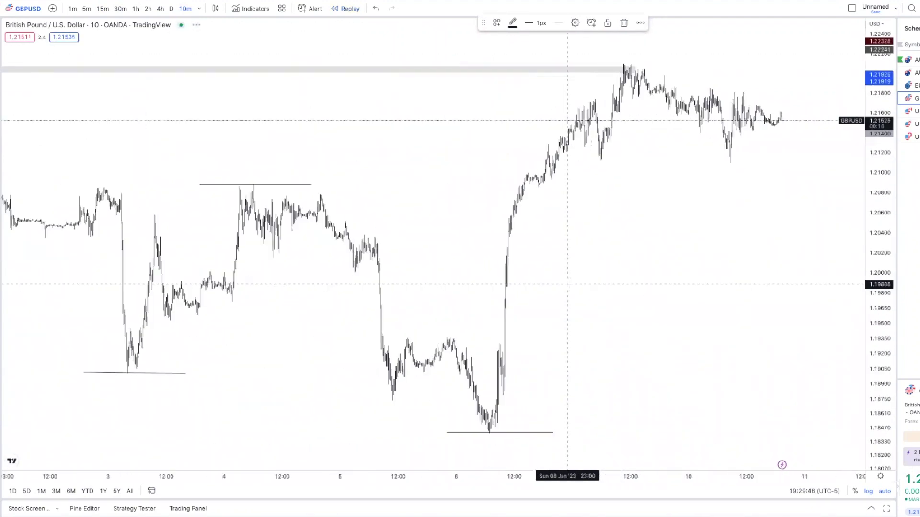
{"action": "scroll", "coordinate": [567, 284], "scroll_direction": "down", "scroll_amount": 4}
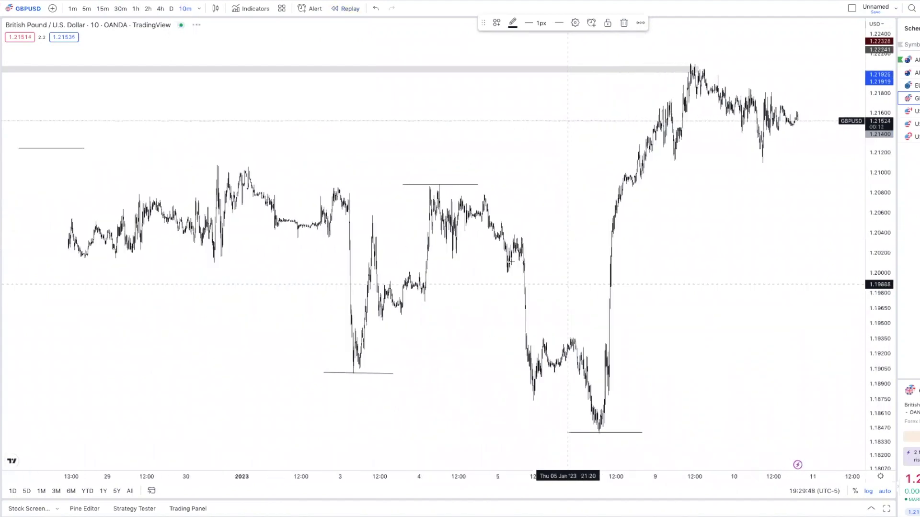
{"action": "scroll", "coordinate": [411, 149], "scroll_direction": "down", "scroll_amount": 5}
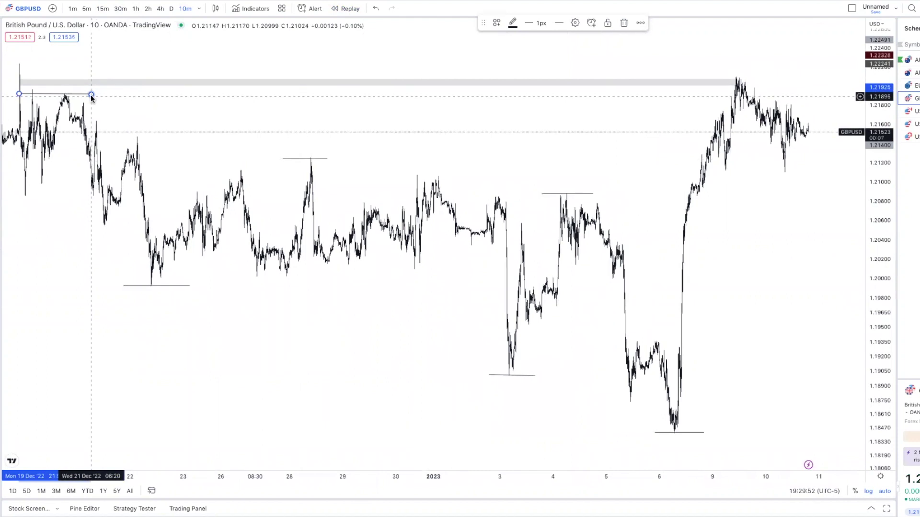
Delete the trend line just below the grey zone and the long grey zone rectangle above it
{"action": "left_click", "coordinate": [36, 95]}
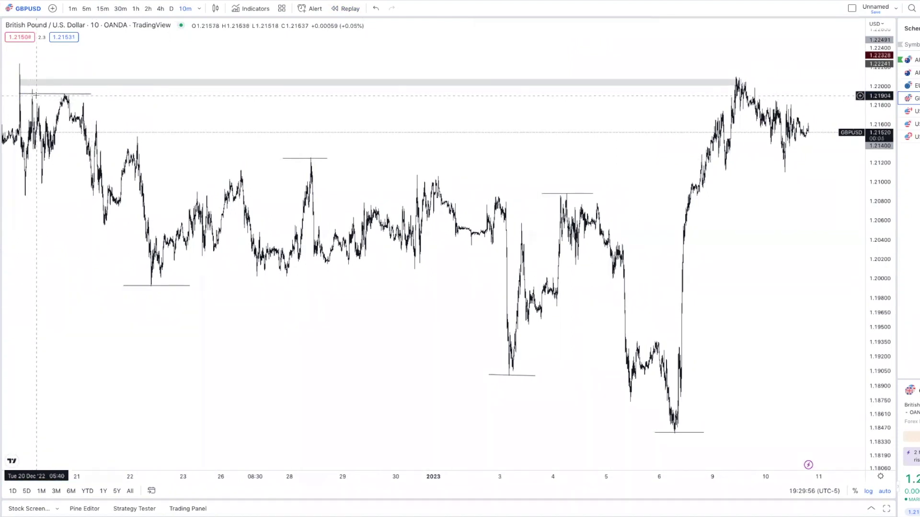
{"action": "left_click", "coordinate": [75, 98]}
{"action": "key", "text": "Delete"}
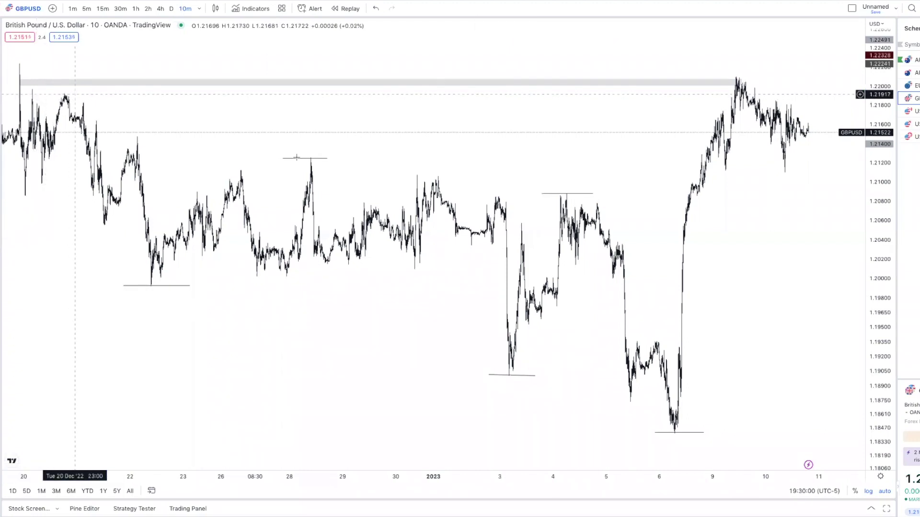
{"action": "left_click", "coordinate": [502, 87]}
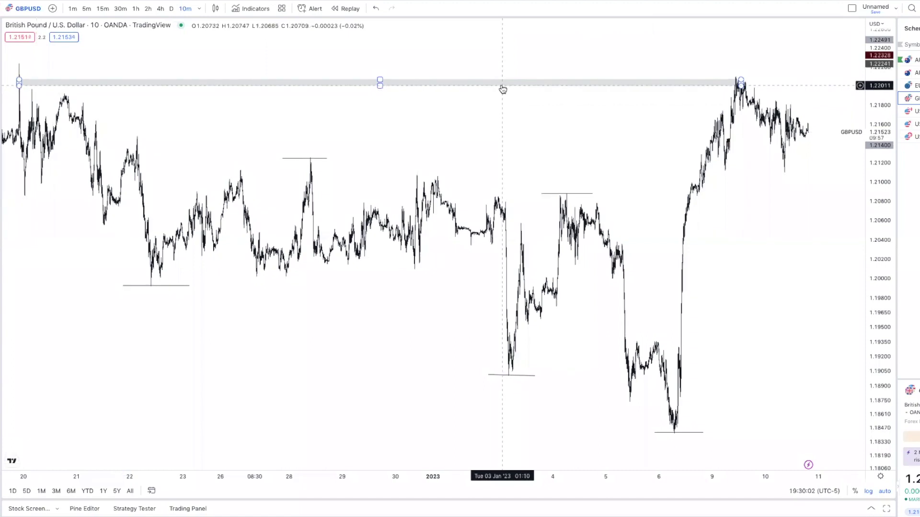
{"action": "key", "text": "Delete"}
Mark the 10 January highs with a horizontal trend line at about 1.21772, from 04:40 to 11:30
{"action": "scroll", "coordinate": [688, 154], "scroll_direction": "up", "scroll_amount": 2}
{"action": "scroll", "coordinate": [689, 154], "scroll_direction": "up", "scroll_amount": 5}
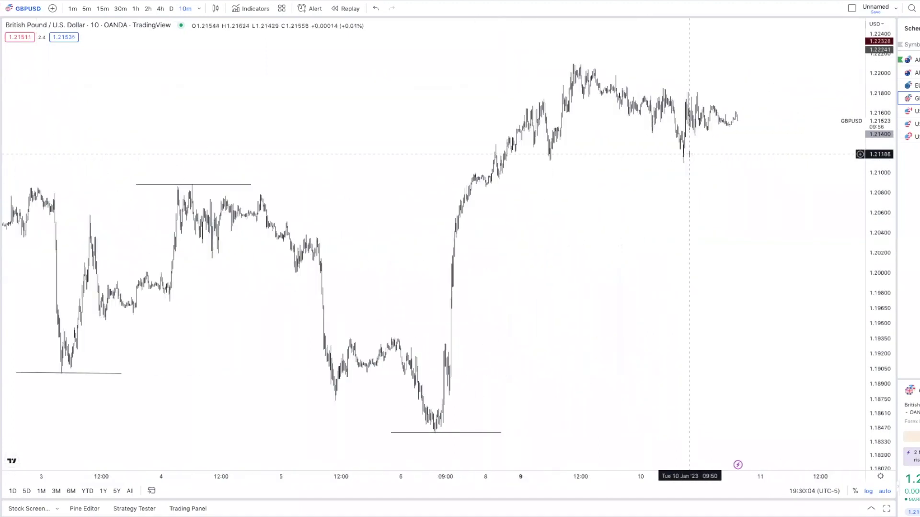
{"action": "scroll", "coordinate": [499, 184], "scroll_direction": "up", "scroll_amount": 5}
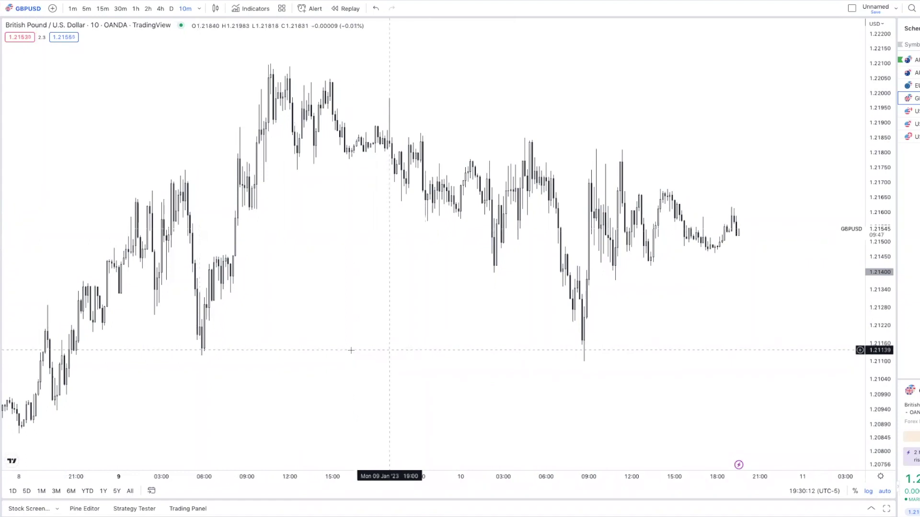
{"action": "scroll", "coordinate": [369, 351], "scroll_direction": "down", "scroll_amount": 2}
{"action": "scroll", "coordinate": [351, 350], "scroll_direction": "up", "scroll_amount": 1}
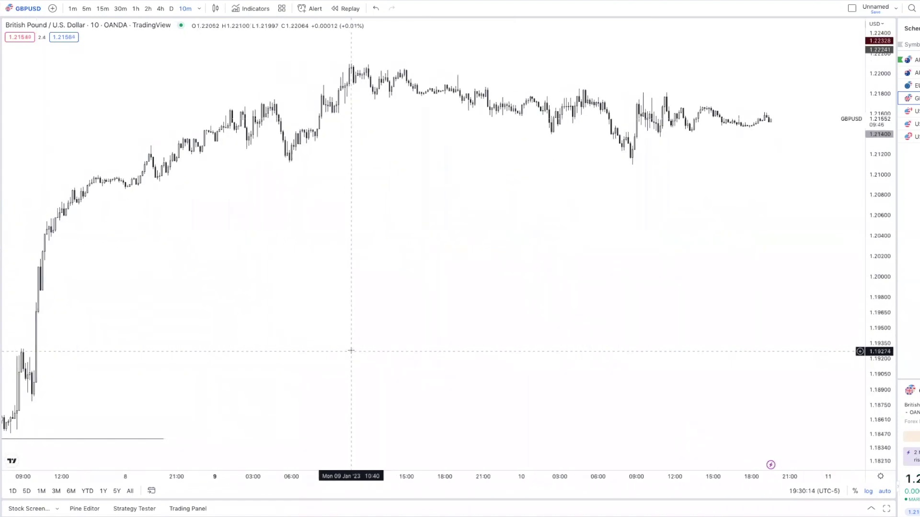
{"action": "scroll", "coordinate": [351, 351], "scroll_direction": "up", "scroll_amount": 2}
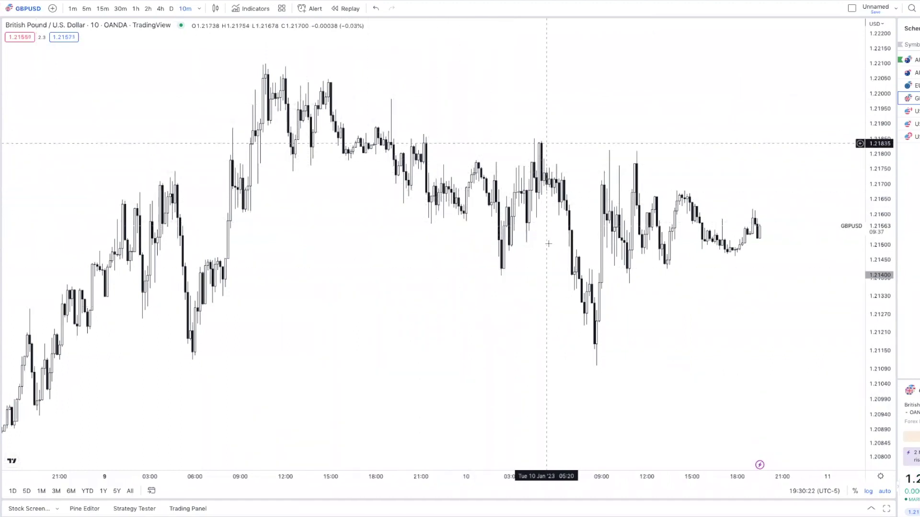
{"action": "scroll", "coordinate": [618, 182], "scroll_direction": "right", "scroll_amount": 5}
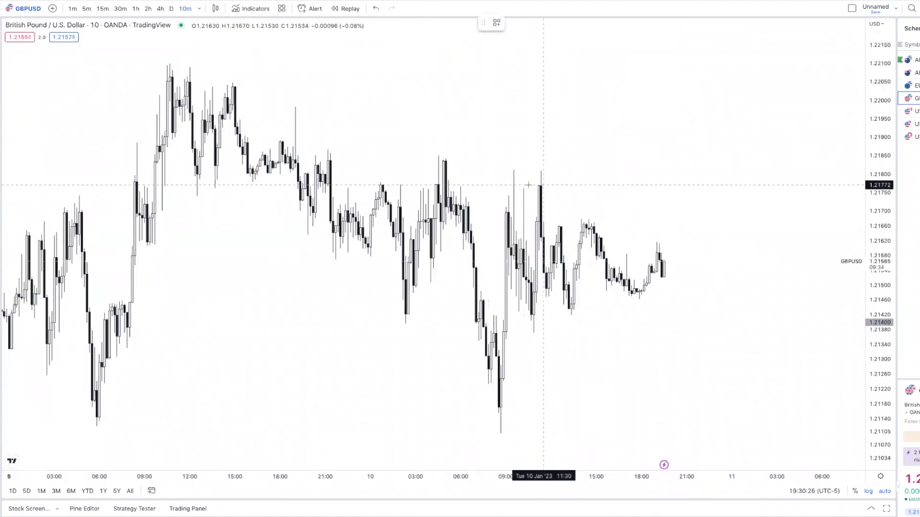
{"action": "left_click", "coordinate": [543, 185]}
{"action": "left_click", "coordinate": [441, 184]}
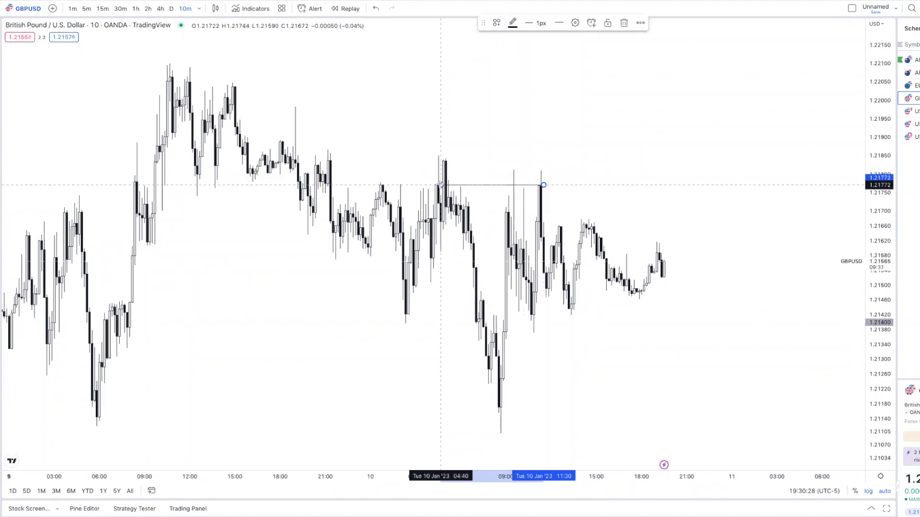
Draw a rectangle around the 10 January range, from 9 Jan 23:20 at about 1.21895 to 11 Jan 06:20 at about 1.21084
{"action": "key", "text": "alt+shift+r"}
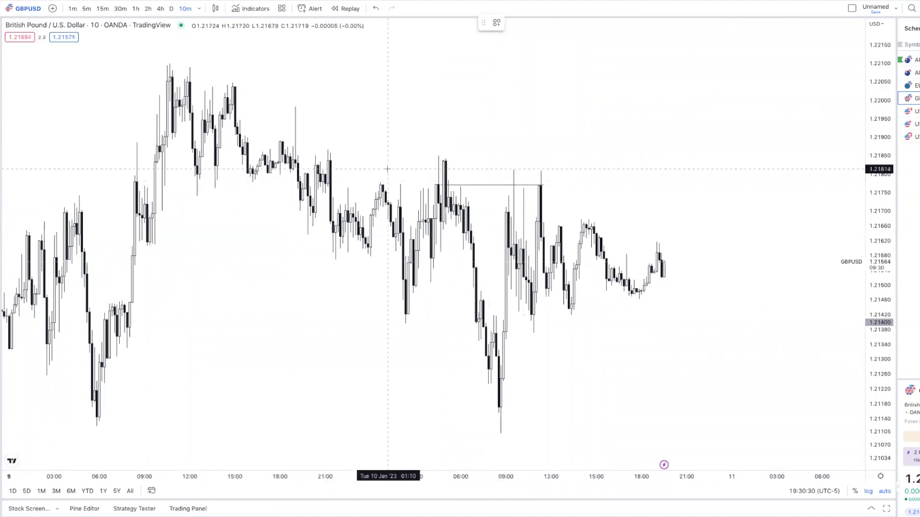
{"action": "left_click", "coordinate": [360, 139]}
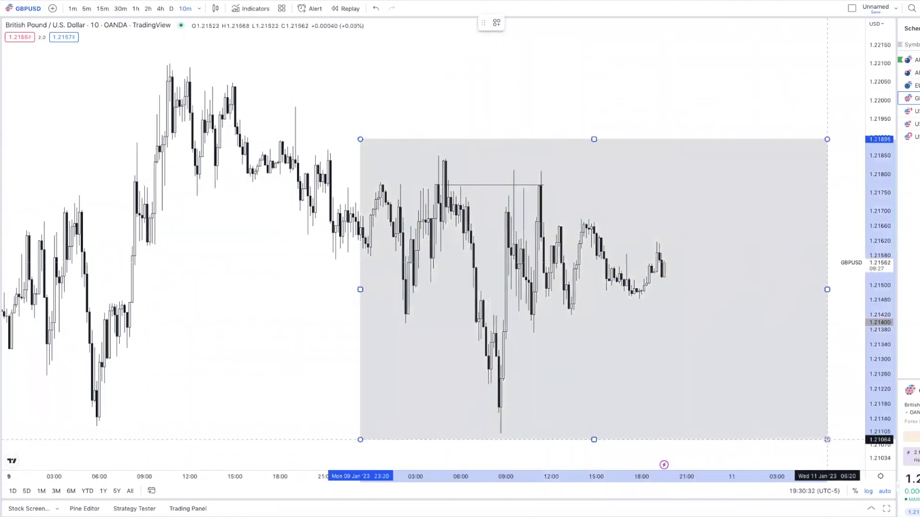
{"action": "left_click", "coordinate": [827, 439]}
{"action": "scroll", "coordinate": [383, 220], "scroll_direction": "right", "scroll_amount": 3}
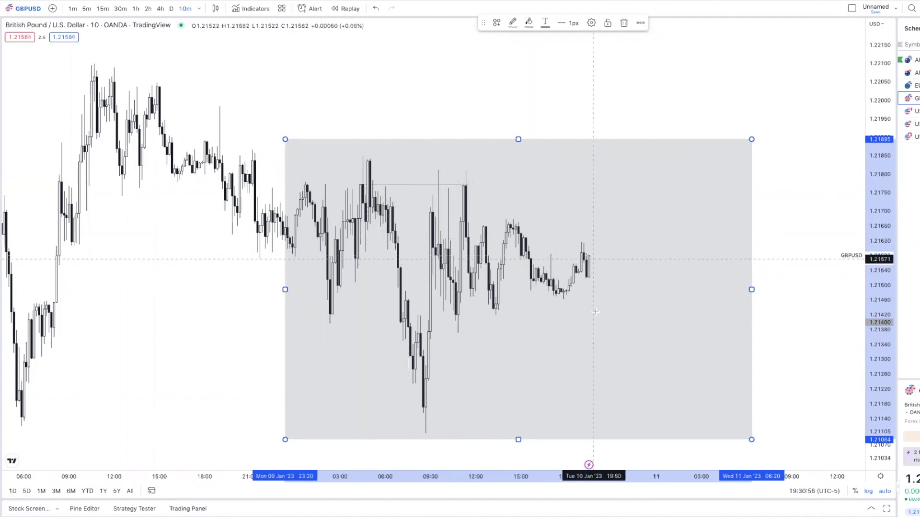
Resize the range rectangle to end at about 10 Jan 21:50 and extend down to about 1.2089
{"action": "scroll", "coordinate": [597, 364], "scroll_direction": "down", "scroll_amount": 5}
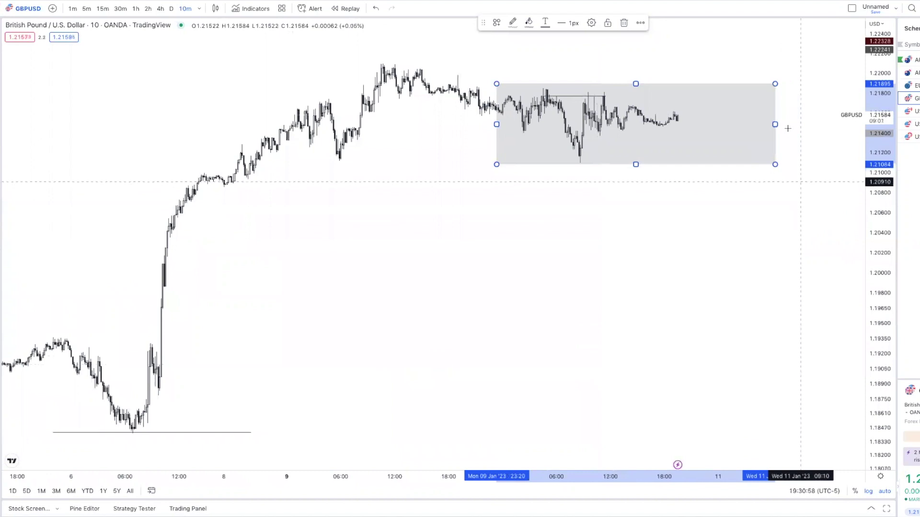
{"action": "mouse_move", "coordinate": [774, 124]}
{"action": "left_mouse_down"}
{"action": "mouse_move", "coordinate": [754, 125]}
{"action": "mouse_move", "coordinate": [716, 204]}
{"action": "left_mouse_up"}
{"action": "key", "text": "Delete"}
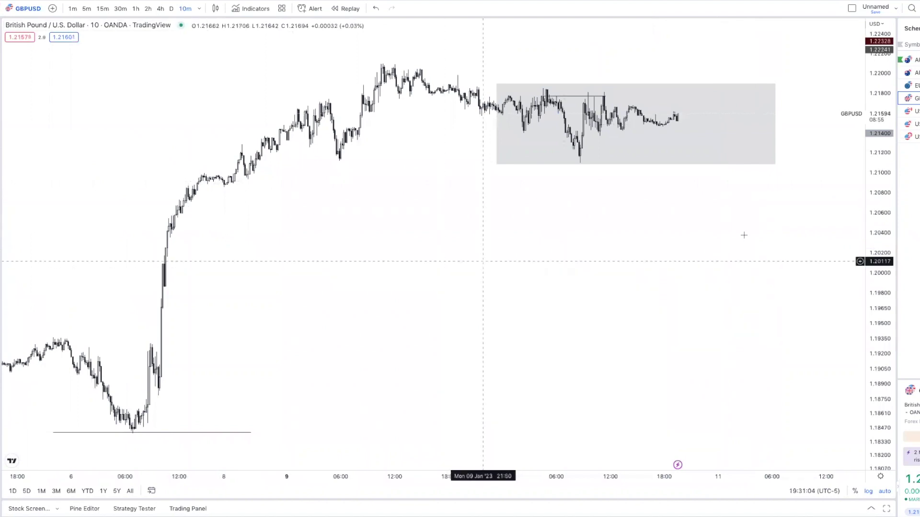
{"action": "left_click_drag", "start_coordinate": [775, 124], "coordinate": [698, 124]}
{"action": "left_click_drag", "start_coordinate": [597, 165], "coordinate": [587, 184]}
{"action": "left_click", "coordinate": [635, 211]}
Switch the chart to USDCAD on the 30-minute interval and show the price action from 5 to 10 January
{"action": "scroll", "coordinate": [635, 213], "scroll_direction": "up", "scroll_amount": 2}
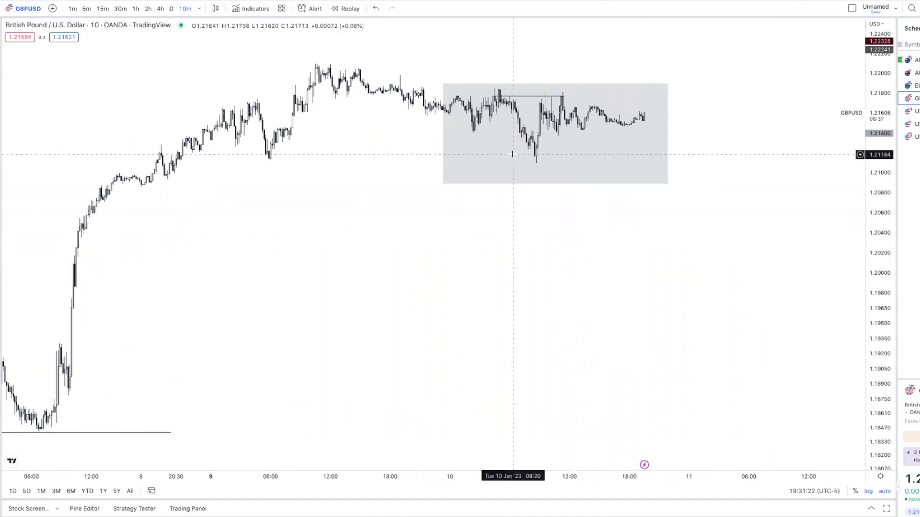
{"action": "scroll", "coordinate": [614, 129], "scroll_direction": "up", "scroll_amount": 5}
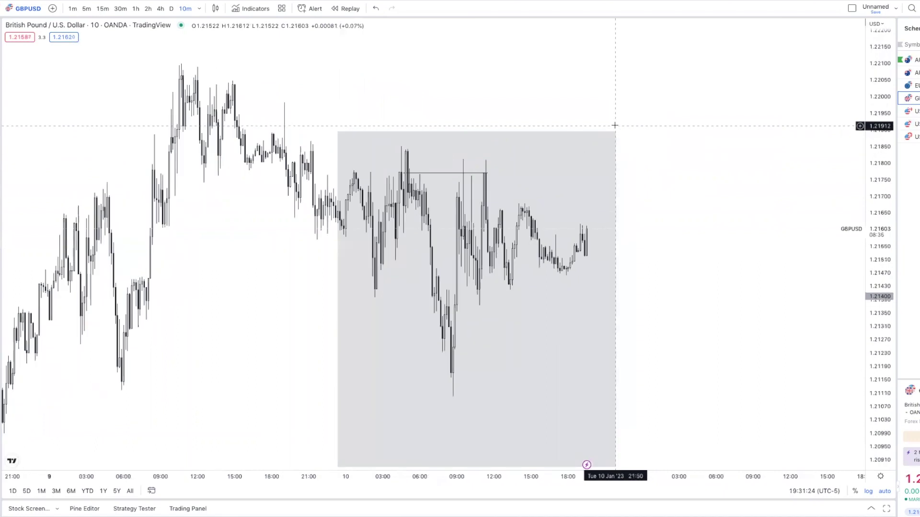
{"action": "scroll", "coordinate": [615, 126], "scroll_direction": "up", "scroll_amount": 3}
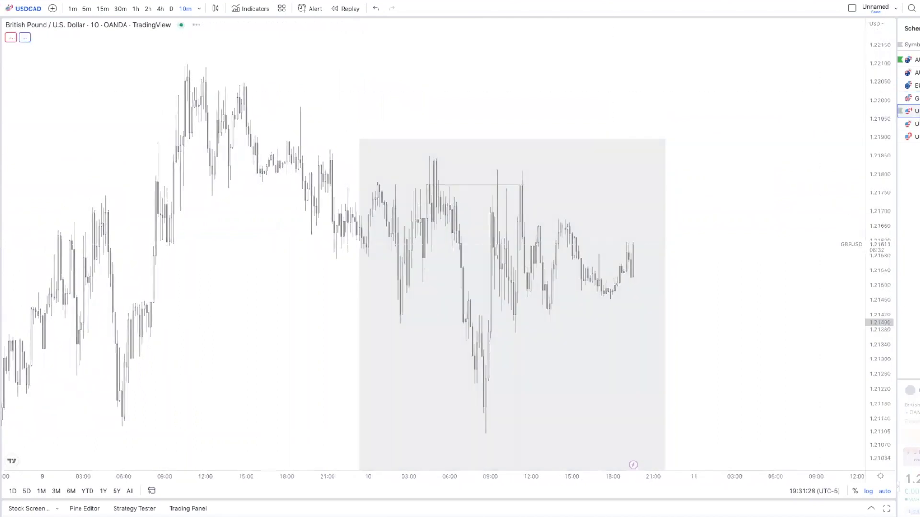
{"action": "key", "text": "Down"}
{"action": "scroll", "coordinate": [649, 244], "scroll_direction": "down", "scroll_amount": 2}
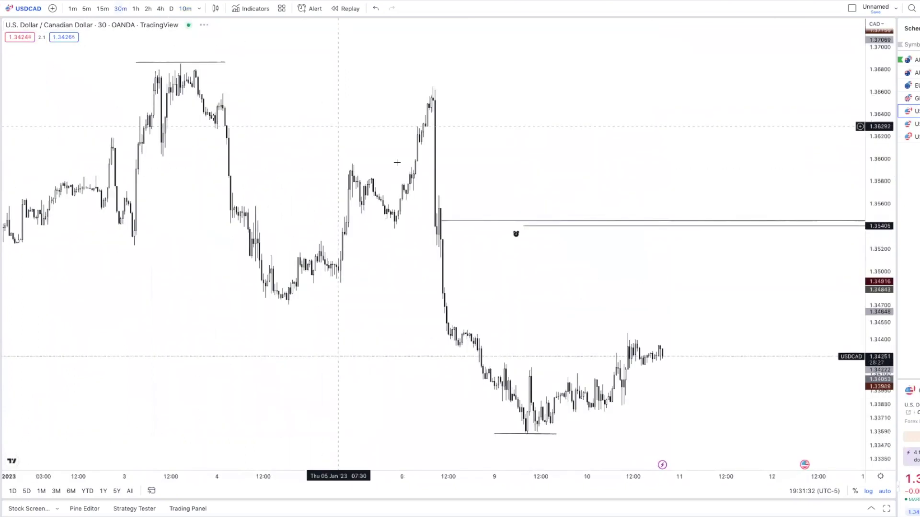
{"action": "scroll", "coordinate": [625, 272], "scroll_direction": "up", "scroll_amount": 3}
{"action": "scroll", "coordinate": [626, 272], "scroll_direction": "up", "scroll_amount": 2}
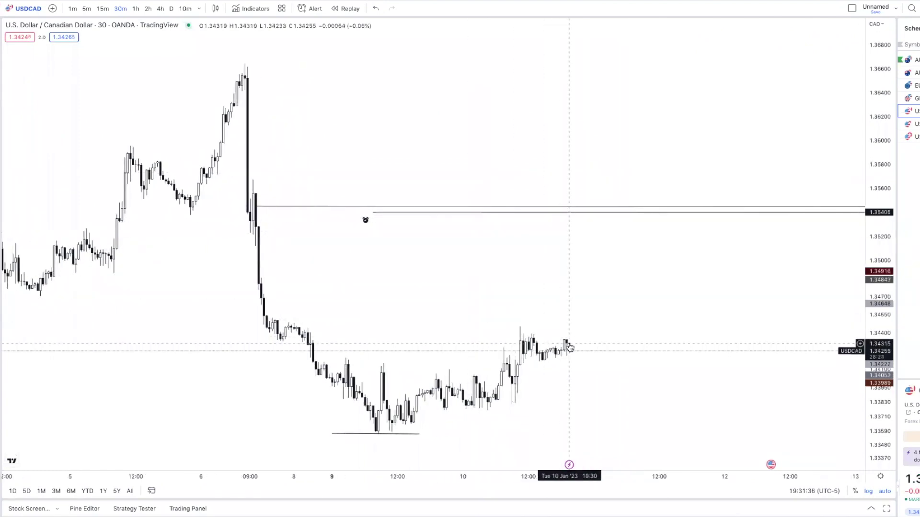
Draw a projected zigzag path from about 1.3430, rising through several swings to about 1.35447 on 11 January and falling to about 1.3459
{"action": "scroll", "coordinate": [568, 343], "scroll_direction": "right", "scroll_amount": 3}
{"action": "key", "text": "alt+t"}
{"action": "left_click", "coordinate": [523, 346]}
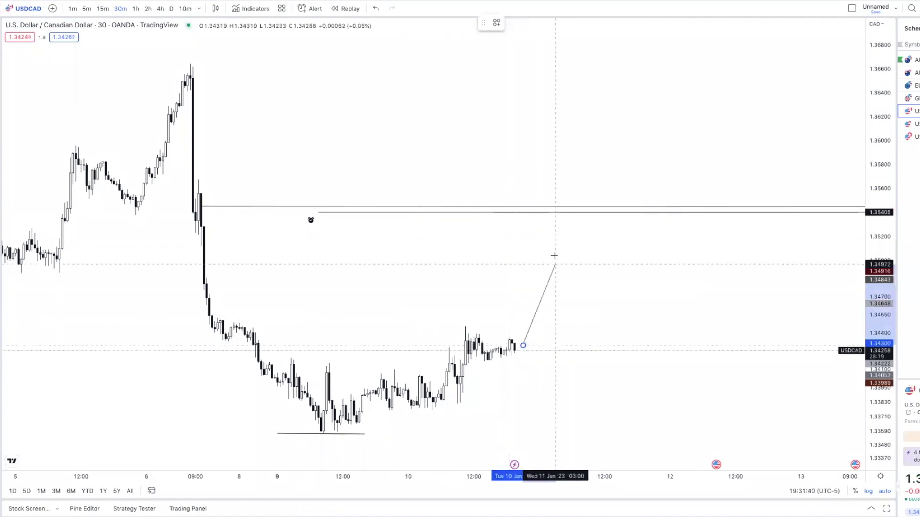
{"action": "left_click", "coordinate": [555, 255]}
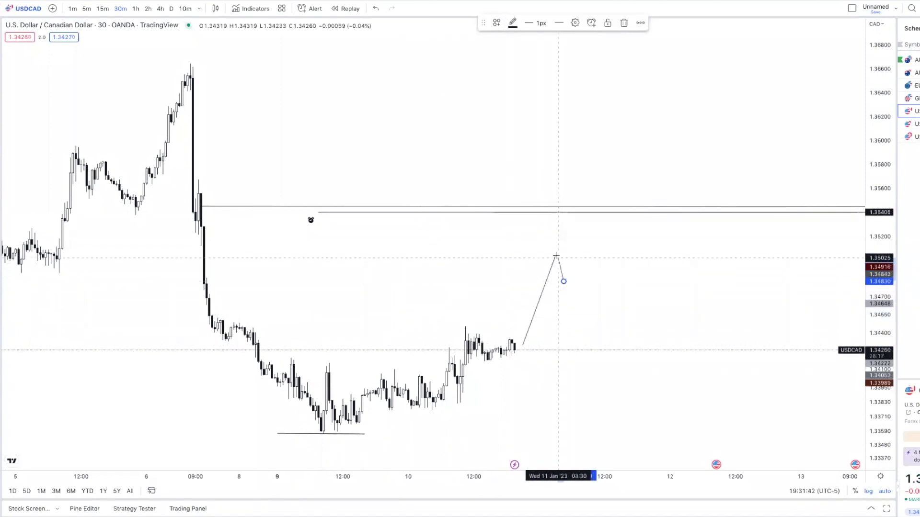
{"action": "left_click", "coordinate": [563, 281]}
{"action": "left_click", "coordinate": [580, 235]}
{"action": "left_click", "coordinate": [585, 254]}
{"action": "left_click", "coordinate": [594, 224]}
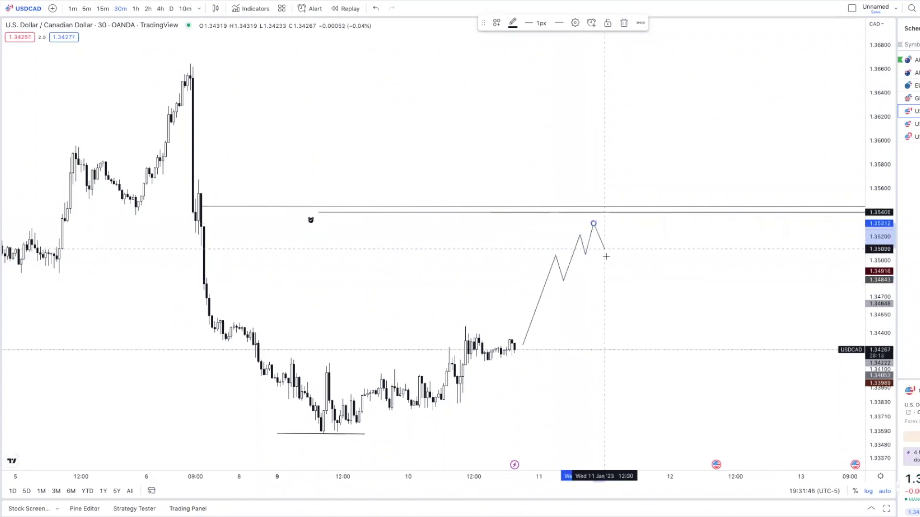
{"action": "left_click", "coordinate": [607, 260]}
{"action": "left_click", "coordinate": [612, 226]}
{"action": "left_click", "coordinate": [621, 268]}
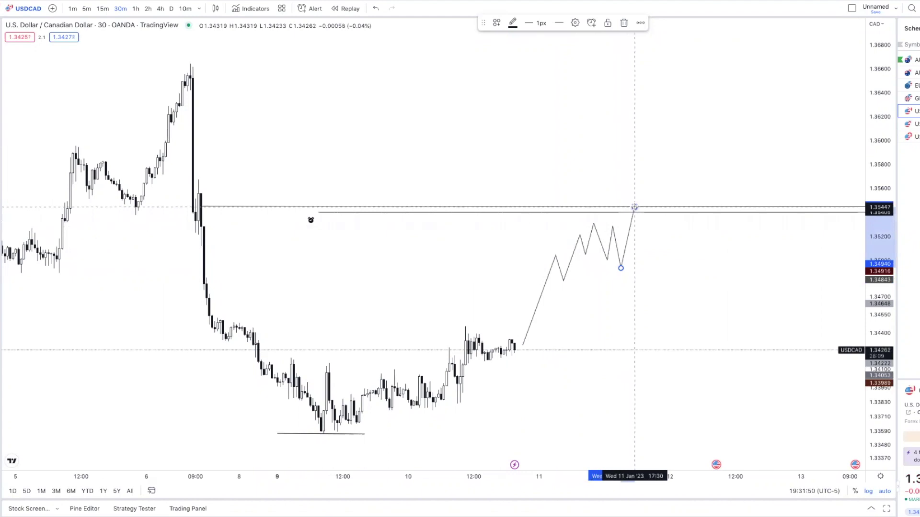
{"action": "left_click", "coordinate": [635, 207]}
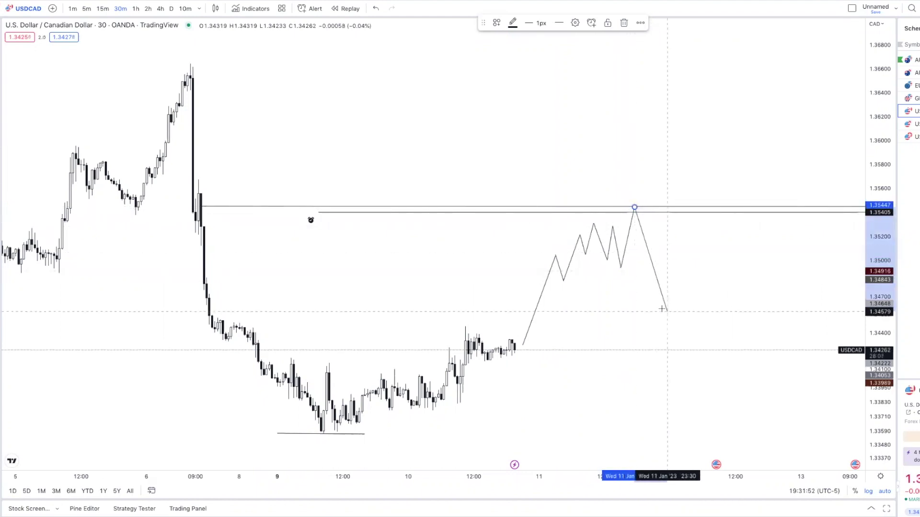
Mark the path's last low before the peak with a horizontal trend line at about 1.34947 and apply the BOS template
{"action": "left_click", "coordinate": [619, 266]}
{"action": "left_click", "coordinate": [650, 267]}
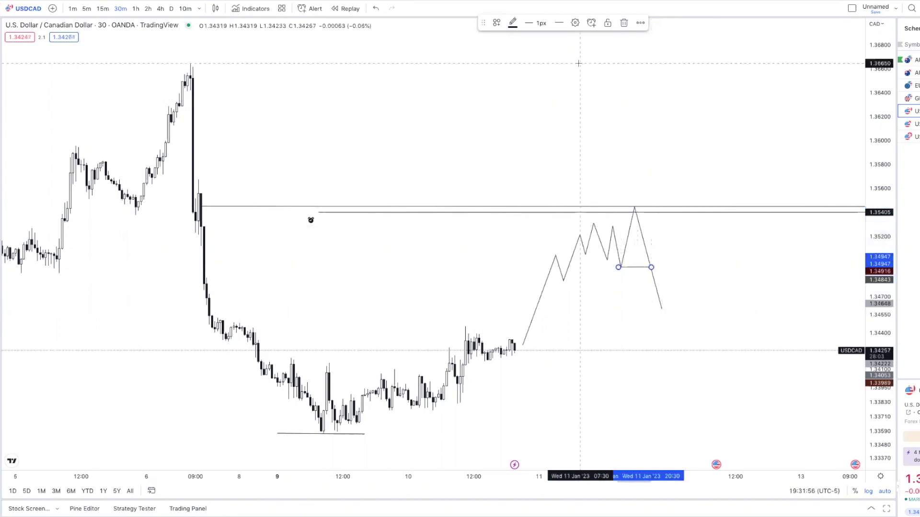
{"action": "left_click", "coordinate": [496, 23]}
{"action": "left_click", "coordinate": [527, 156]}
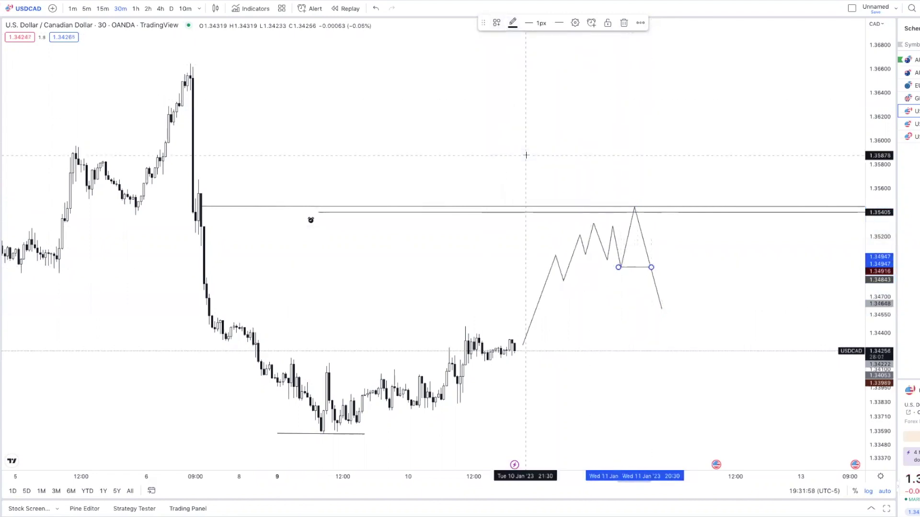
Draw a trend line at about 1.34827 from 11 Jan 04:30 to 21:00 below the path's first pullback and apply the BOS template
{"action": "left_click", "coordinate": [565, 282]}
{"action": "left_click", "coordinate": [654, 281]}
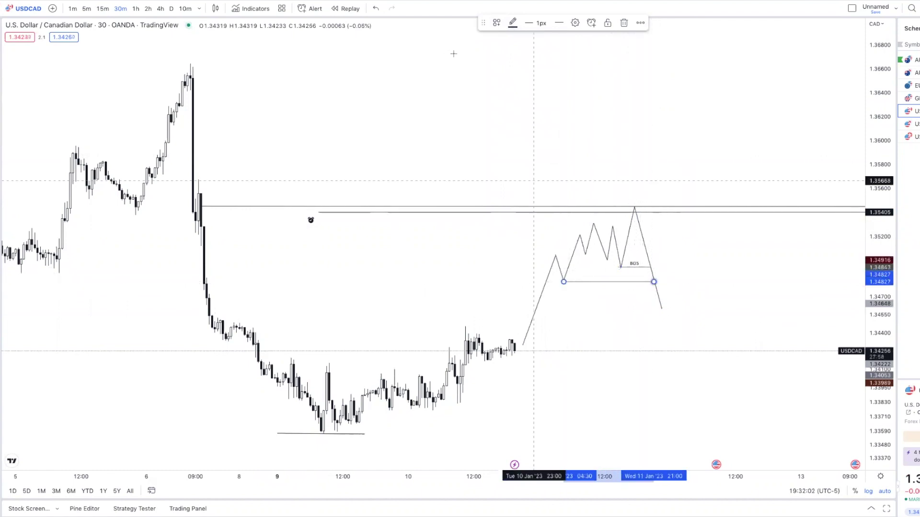
{"action": "left_click", "coordinate": [497, 22]}
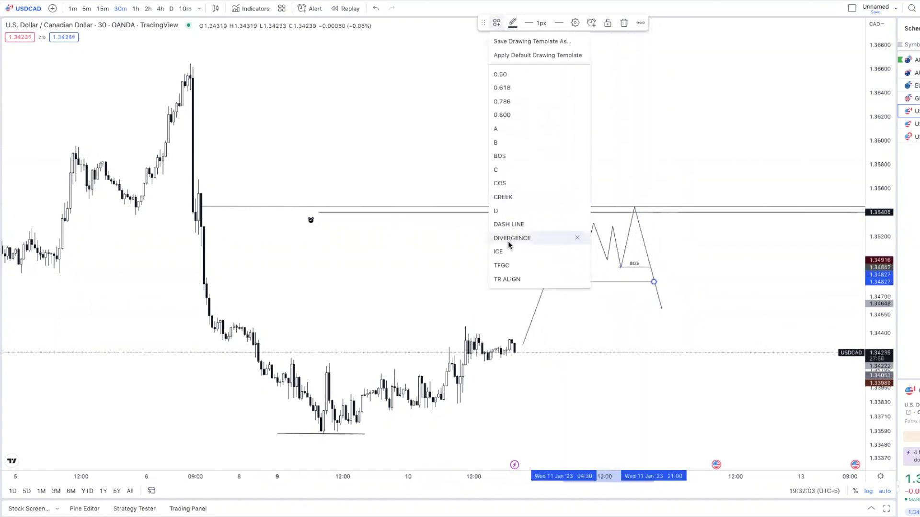
{"action": "left_click", "coordinate": [518, 156]}
Extend the projected path from about 1.34593 up to about 1.3521 on 12 January and down to about 1.34399
{"action": "left_click", "coordinate": [662, 310]}
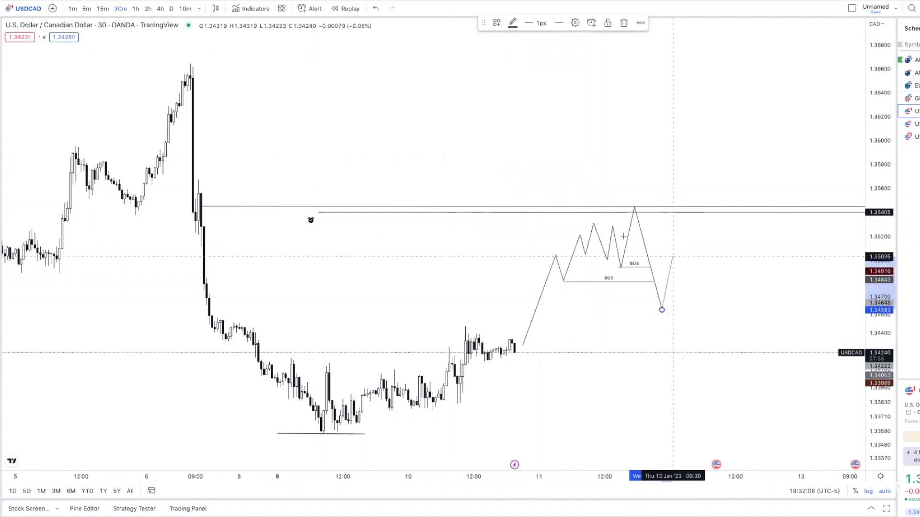
{"action": "left_click", "coordinate": [727, 234]}
{"action": "left_click", "coordinate": [760, 333]}
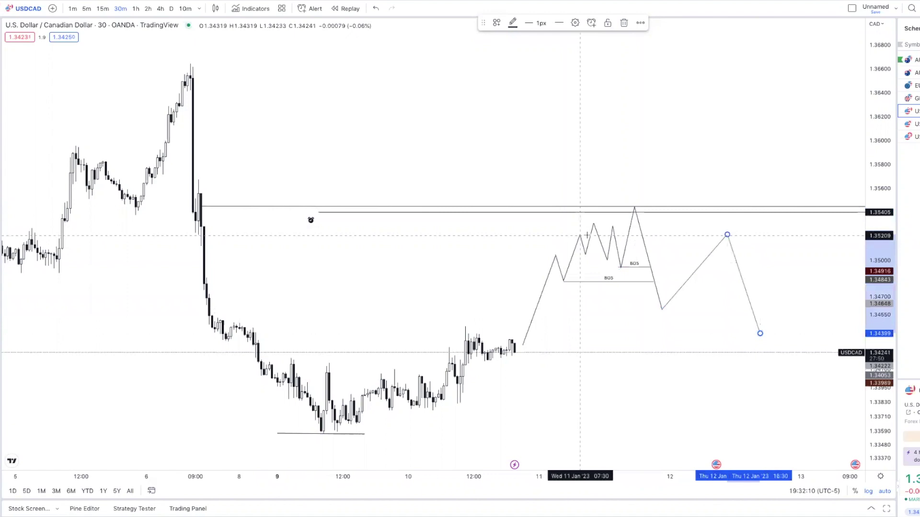
Draw a horizontal line at about 1.35209 from 11 Jan 07:30 to 12 Jan 11:30, with a thin rectangle beneath its end from 11 Jan 18:30
{"action": "left_click", "coordinate": [582, 235]}
{"action": "left_click", "coordinate": [731, 235]}
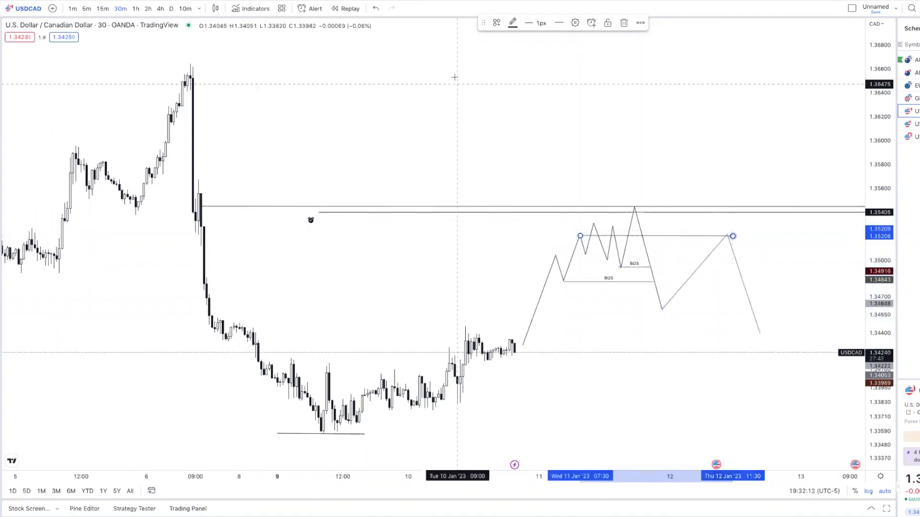
{"action": "left_click", "coordinate": [251, 100]}
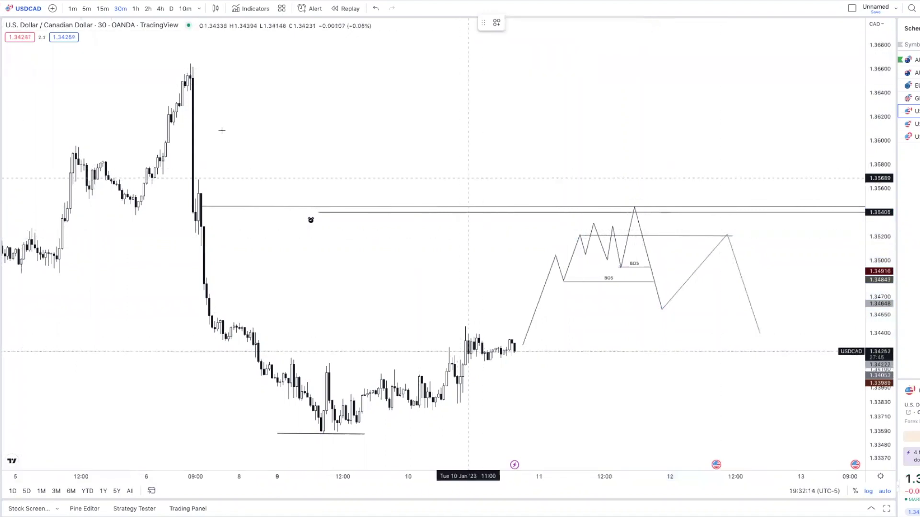
{"action": "mouse_move", "coordinate": [641, 235]}
{"action": "left_mouse_down"}
{"action": "mouse_move", "coordinate": [729, 257]}
{"action": "mouse_move", "coordinate": [733, 238]}
{"action": "left_mouse_up"}
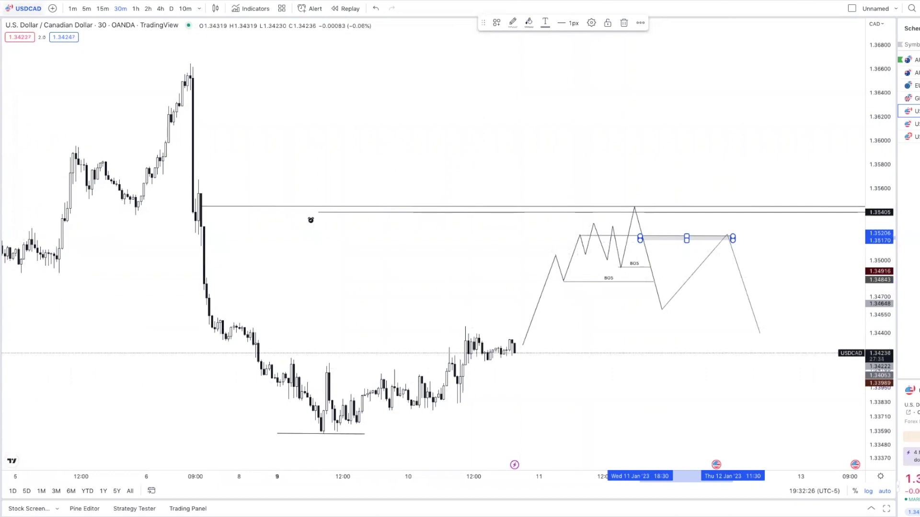
Measure the drop from about 1.36657 to 1.33552 with a Fibonacci retracement and draw a grey zone rectangle at its 0.5 level
{"action": "left_click", "coordinate": [196, 66]}
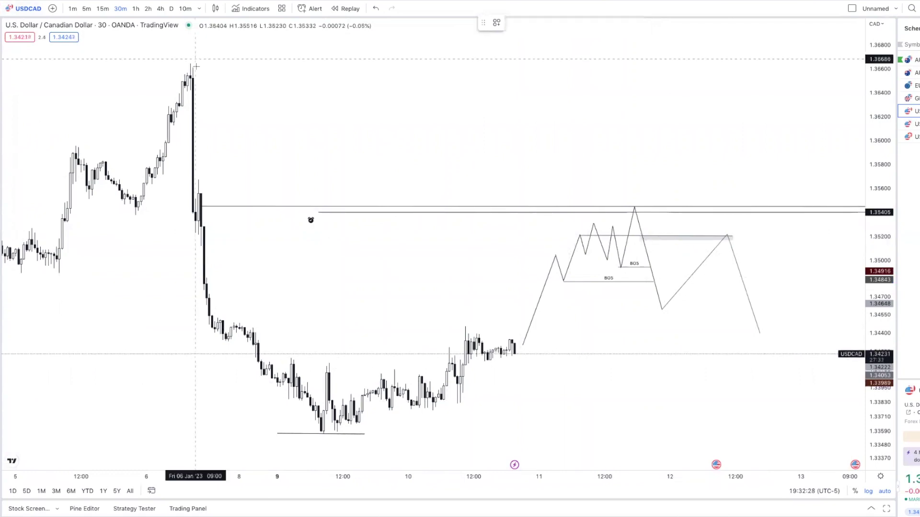
{"action": "mouse_move", "coordinate": [195, 62]}
{"action": "left_mouse_down"}
{"action": "mouse_move", "coordinate": [340, 300]}
{"action": "mouse_move", "coordinate": [547, 436]}
{"action": "left_mouse_up"}
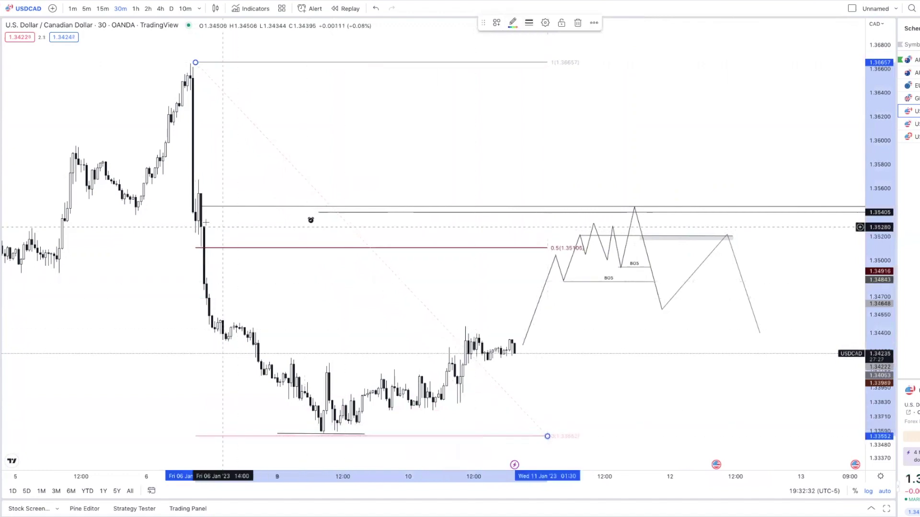
{"action": "left_click", "coordinate": [181, 247]}
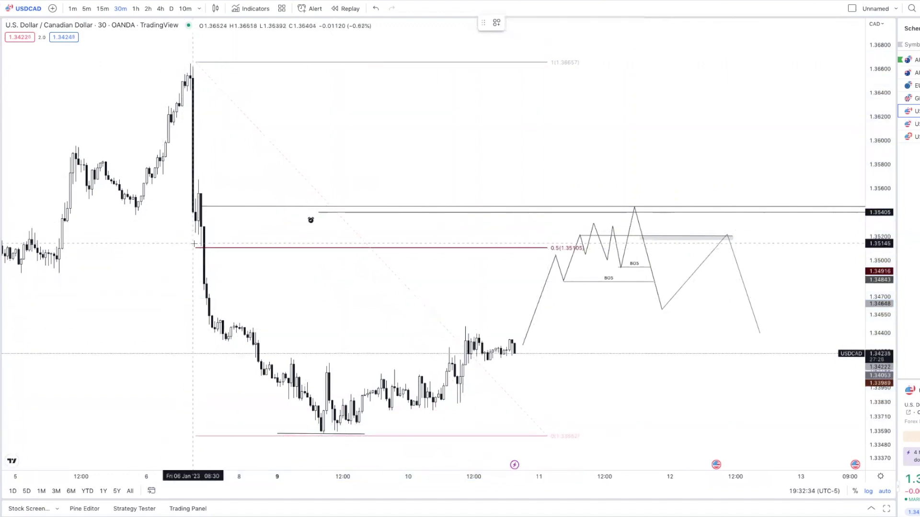
{"action": "left_click_drag", "start_coordinate": [196, 246], "coordinate": [841, 255]}
Delete the Fibonacci retracement and lower the alert line to about 1.35039, just under the grey zone
{"action": "left_click_drag", "start_coordinate": [548, 214], "coordinate": [549, 244]}
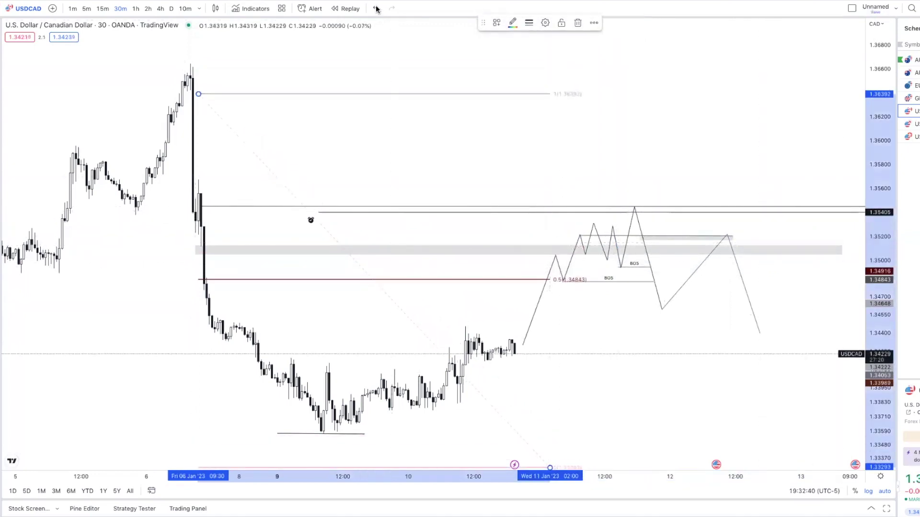
{"action": "key", "text": "Delete"}
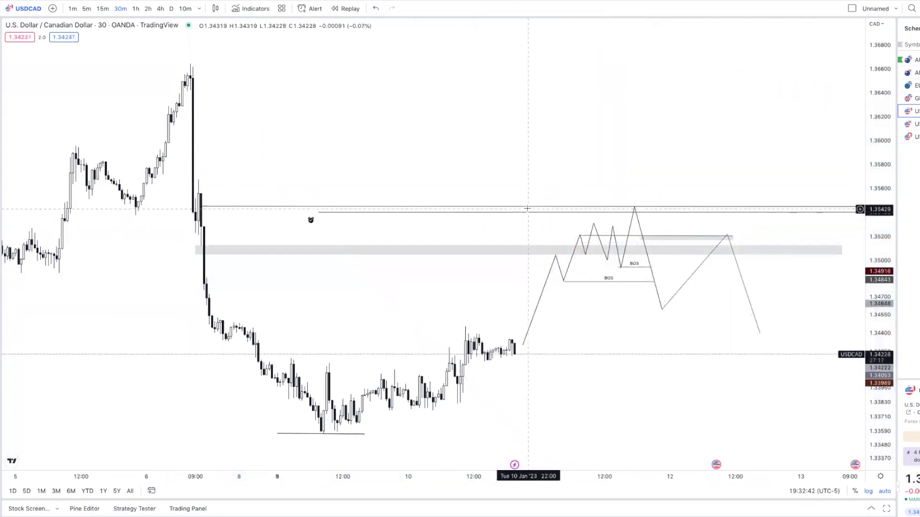
{"action": "left_click_drag", "start_coordinate": [528, 215], "coordinate": [568, 257]}
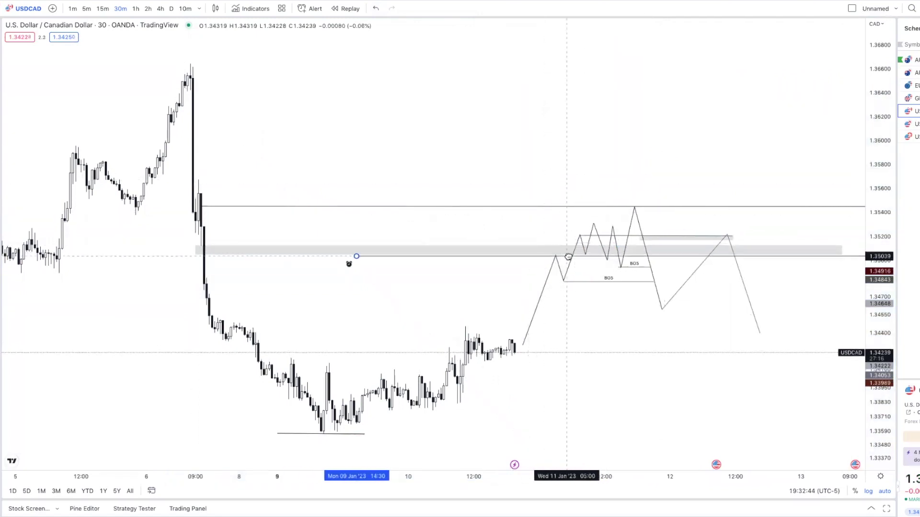
{"action": "left_click", "coordinate": [483, 331]}
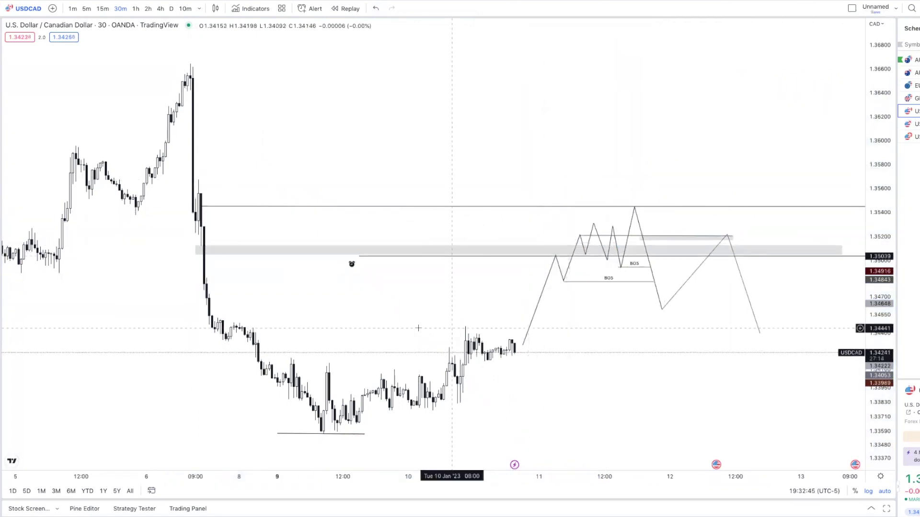
Examine the 9 and 10 January price action on the 5-minute and 15-minute intervals
{"action": "left_click", "coordinate": [86, 8]}
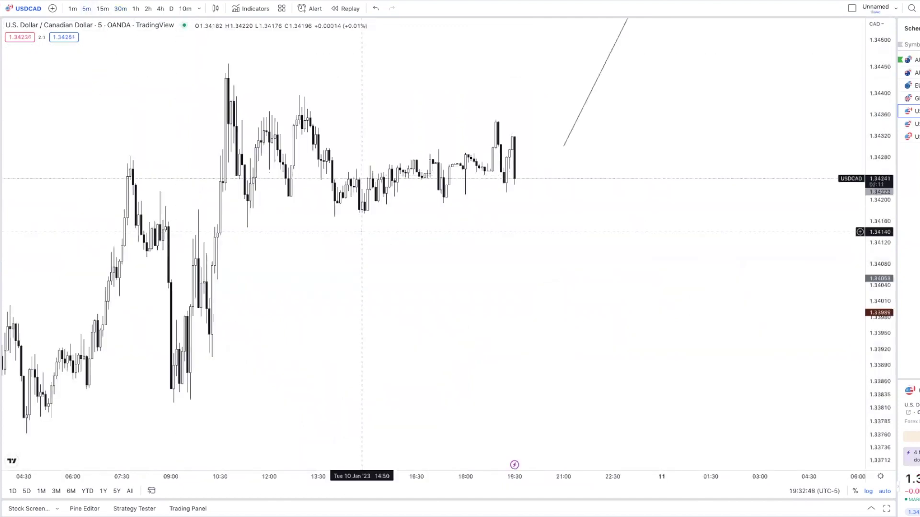
{"action": "scroll", "coordinate": [461, 278], "scroll_direction": "left", "scroll_amount": 10}
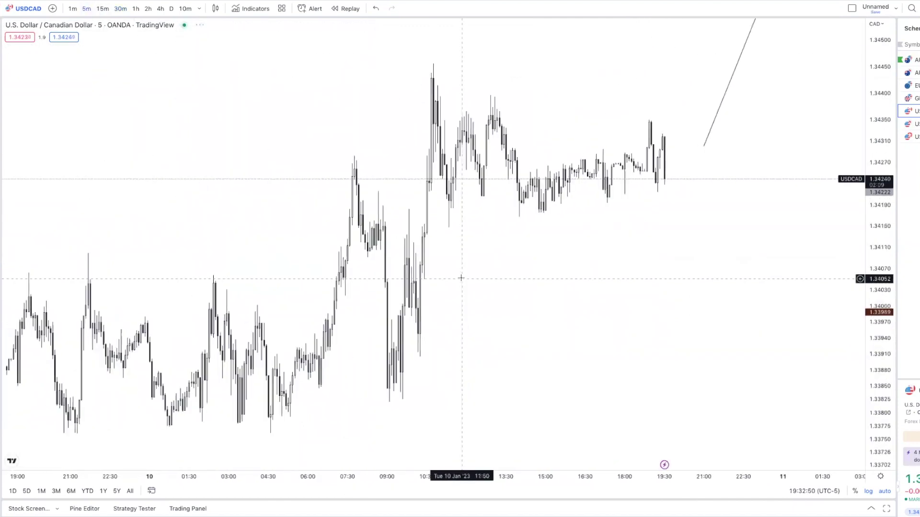
{"action": "scroll", "coordinate": [462, 282], "scroll_direction": "left", "scroll_amount": 5}
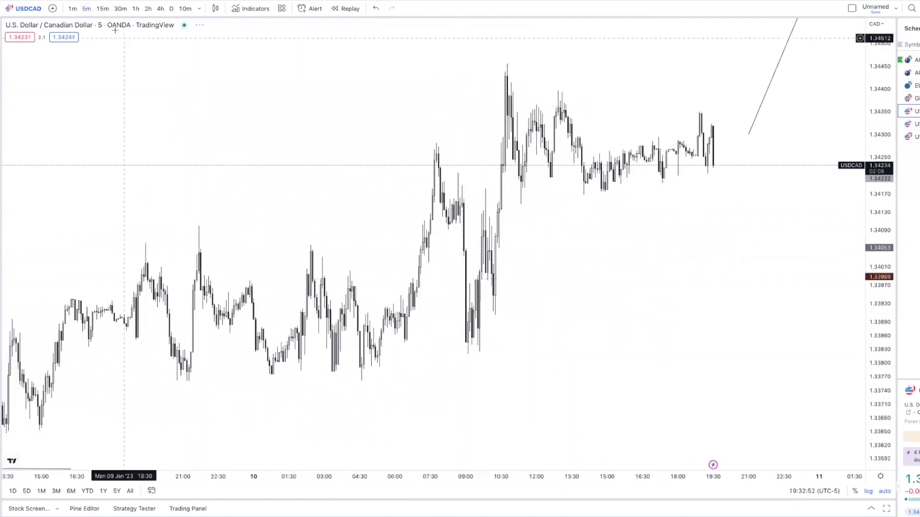
{"action": "left_click", "coordinate": [103, 9]}
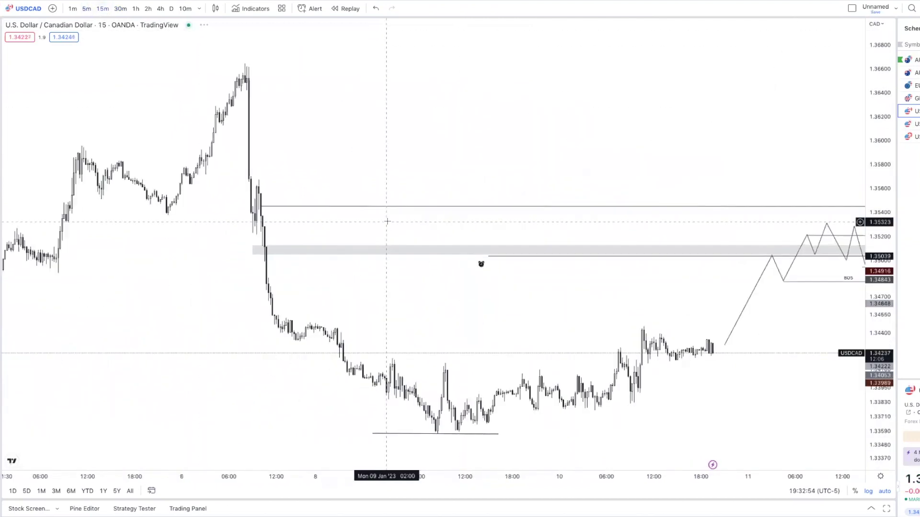
{"action": "scroll", "coordinate": [387, 222], "scroll_direction": "up", "scroll_amount": 5}
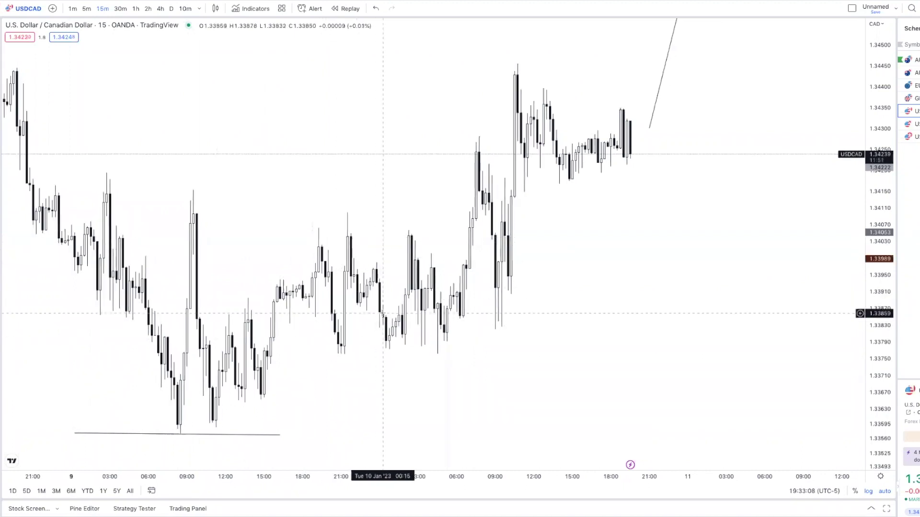
{"action": "scroll", "coordinate": [382, 316], "scroll_direction": "up", "scroll_amount": 3}
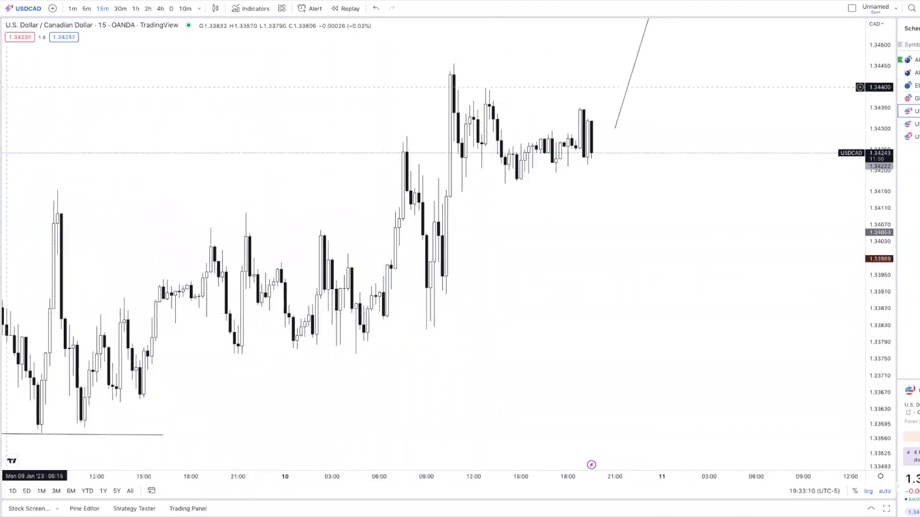
Frame 9 Jan 23:00 to 10 Jan 12:00 with a temporary rectangle between about 1.34365 and 1.33734, examine it on the 5-minute interval and delete it
{"action": "mouse_move", "coordinate": [269, 366]}
{"action": "left_mouse_down"}
{"action": "mouse_move", "coordinate": [594, 308]}
{"action": "mouse_move", "coordinate": [456, 115]}
{"action": "mouse_move", "coordinate": [473, 102]}
{"action": "left_mouse_up"}
{"action": "left_click", "coordinate": [86, 8]}
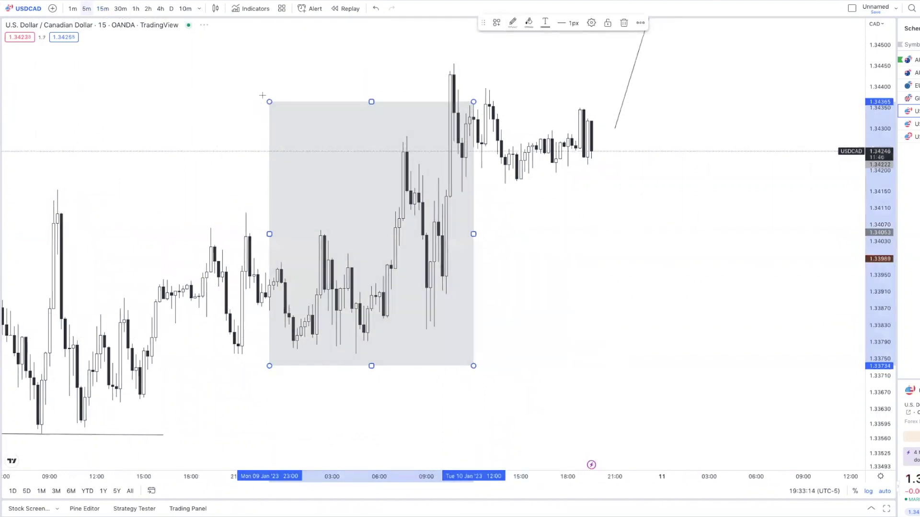
{"action": "scroll", "coordinate": [380, 151], "scroll_direction": "left", "scroll_amount": 10}
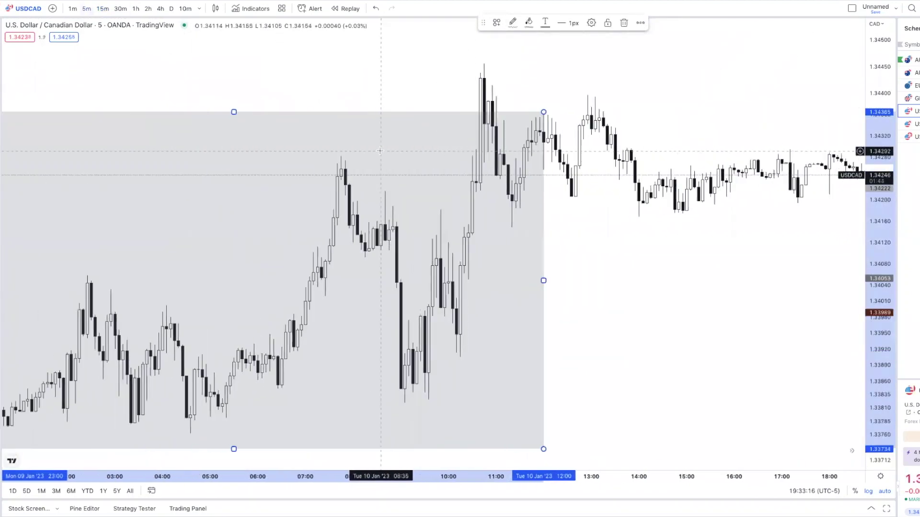
{"action": "scroll", "coordinate": [380, 151], "scroll_direction": "left", "scroll_amount": 10}
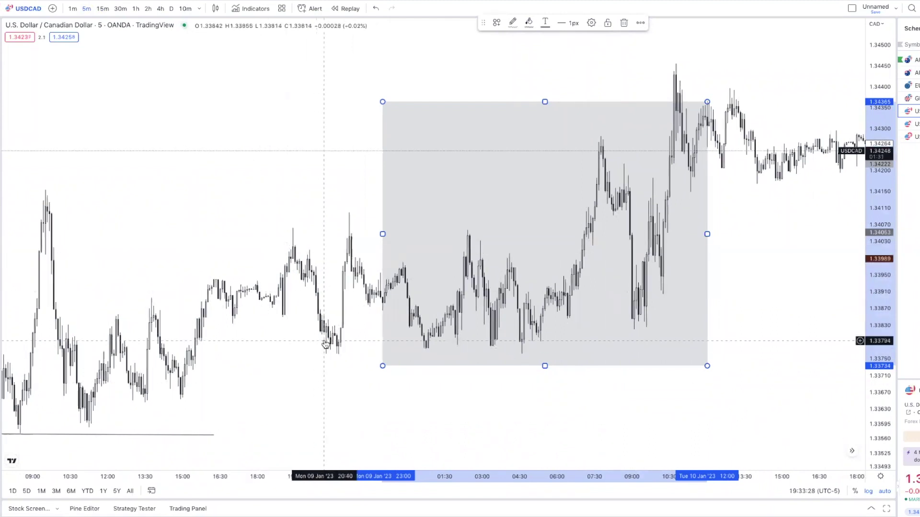
{"action": "scroll", "coordinate": [316, 349], "scroll_direction": "down", "scroll_amount": 2}
{"action": "scroll", "coordinate": [325, 341], "scroll_direction": "right", "scroll_amount": 5}
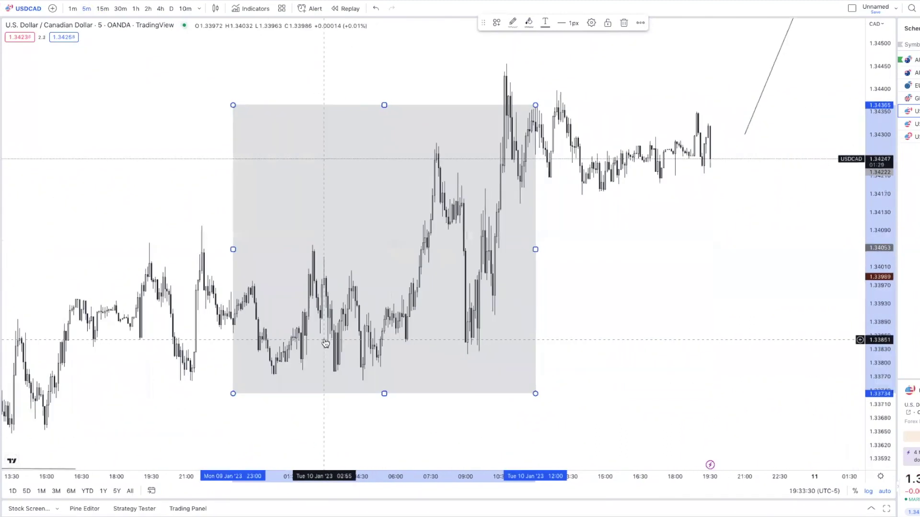
{"action": "key", "text": "Delete"}
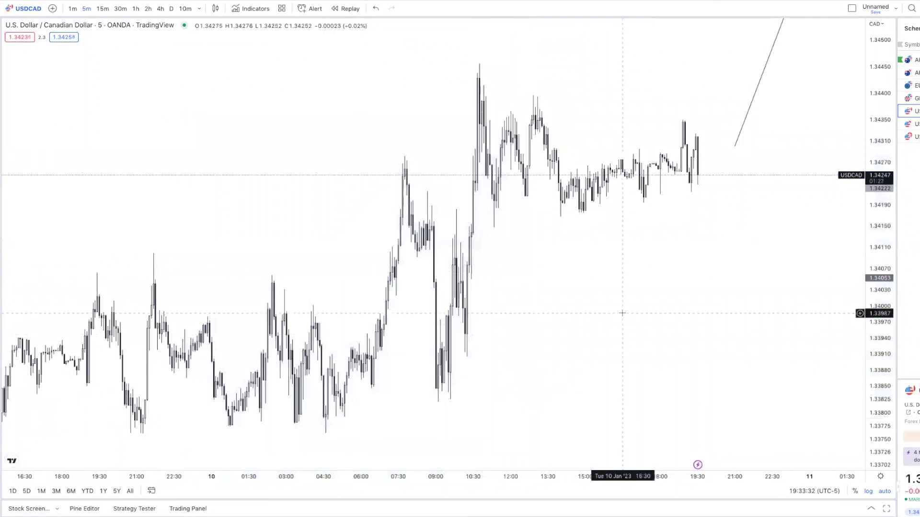
Draw a thin grey zone rectangle from 10 Jan 10:00 to 11 Jan 08:20 between about 1.34029 and 1.34016
{"action": "scroll", "coordinate": [622, 313], "scroll_direction": "up", "scroll_amount": 3}
{"action": "scroll", "coordinate": [622, 313], "scroll_direction": "up", "scroll_amount": 1}
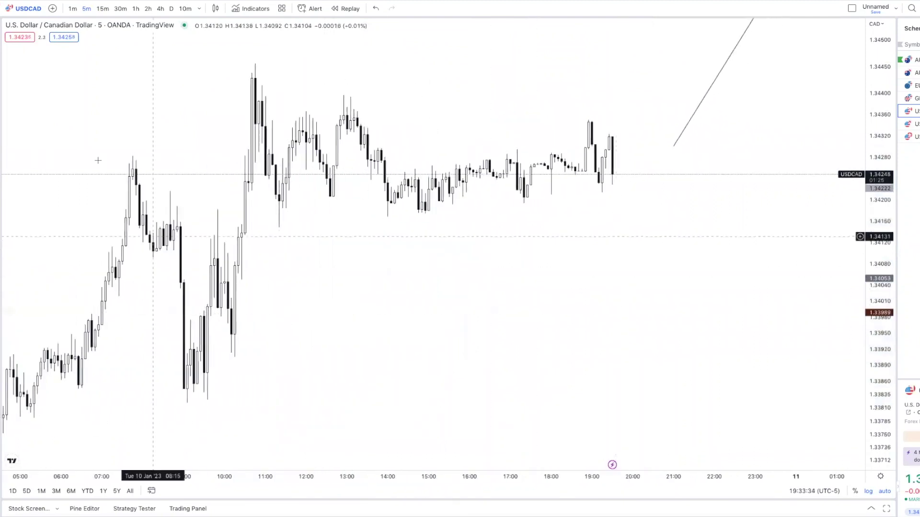
{"action": "mouse_move", "coordinate": [238, 298]}
{"action": "left_mouse_down"}
{"action": "mouse_move", "coordinate": [483, 300]}
{"action": "mouse_move", "coordinate": [685, 287]}
{"action": "mouse_move", "coordinate": [415, 185]}
{"action": "mouse_move", "coordinate": [211, 207]}
{"action": "mouse_move", "coordinate": [287, 207]}
{"action": "mouse_move", "coordinate": [814, 292]}
{"action": "mouse_move", "coordinate": [843, 312]}
{"action": "left_mouse_up"}
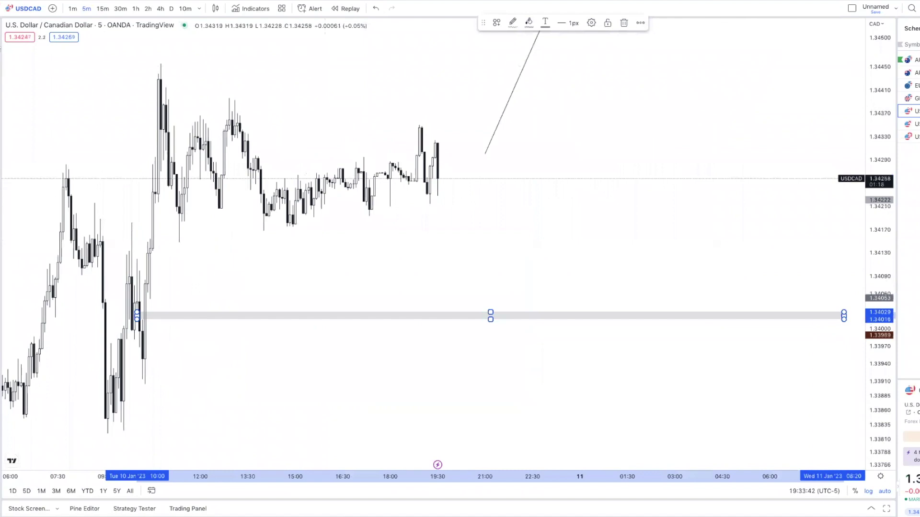
{"action": "left_click", "coordinate": [29, 166]}
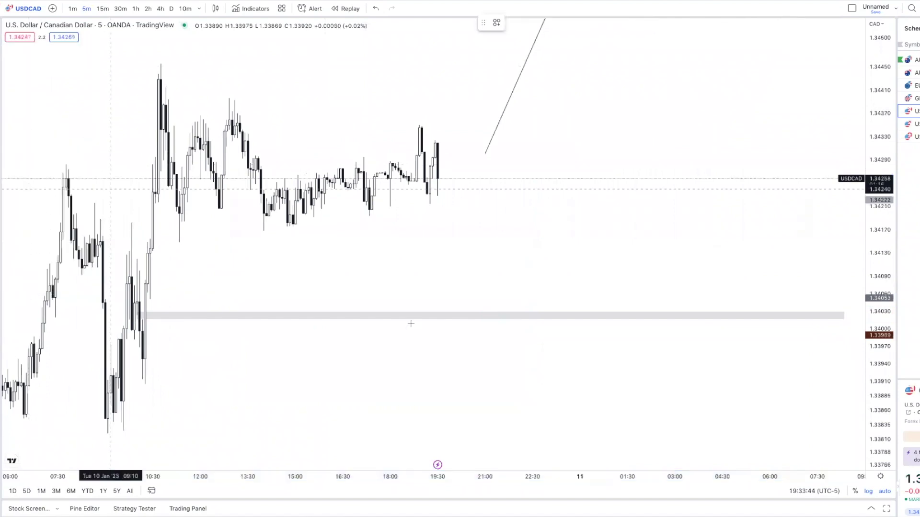
Place a horizontal ray from 10 Jan 19:10 at about 1.34040, just above the grey zone, and create a crossing alert on it with the message ACUMM
{"action": "left_click", "coordinate": [427, 306]}
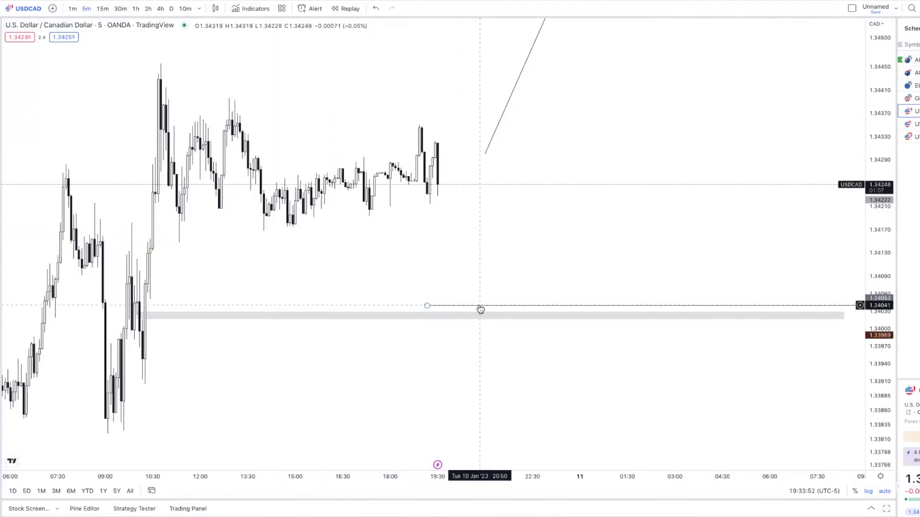
{"action": "left_click", "coordinate": [480, 307]}
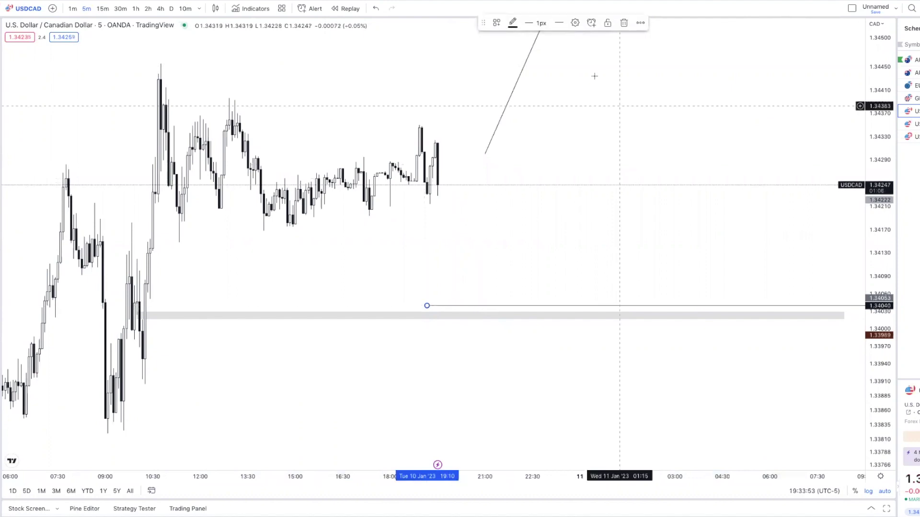
{"action": "left_click", "coordinate": [591, 23]}
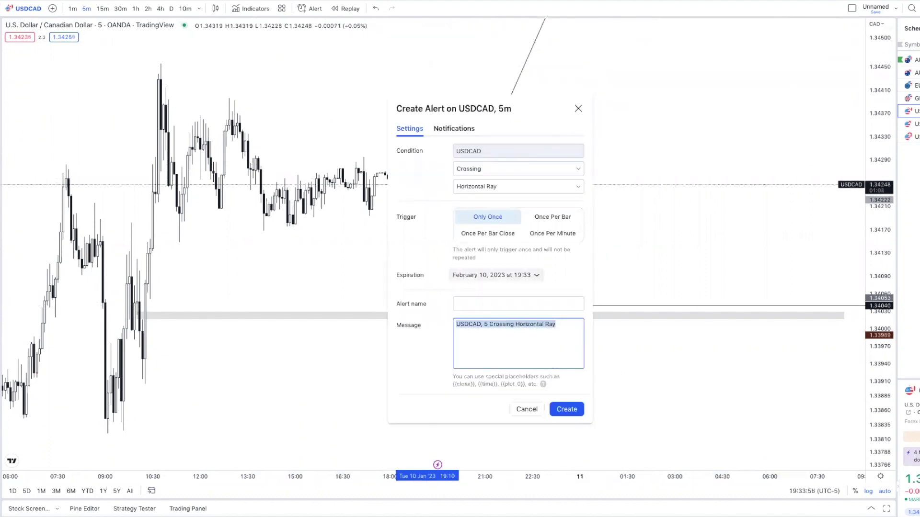
{"action": "type", "text": "ACUMM"}
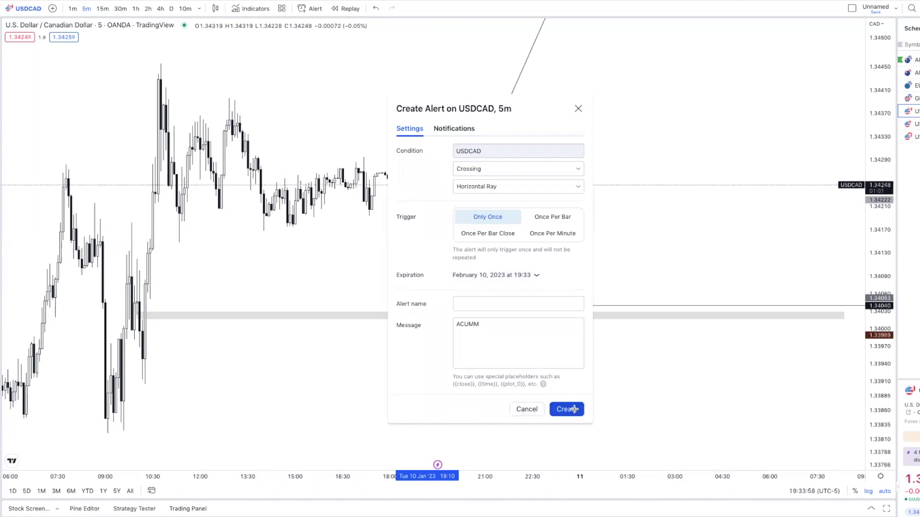
{"action": "left_click", "coordinate": [565, 410]}
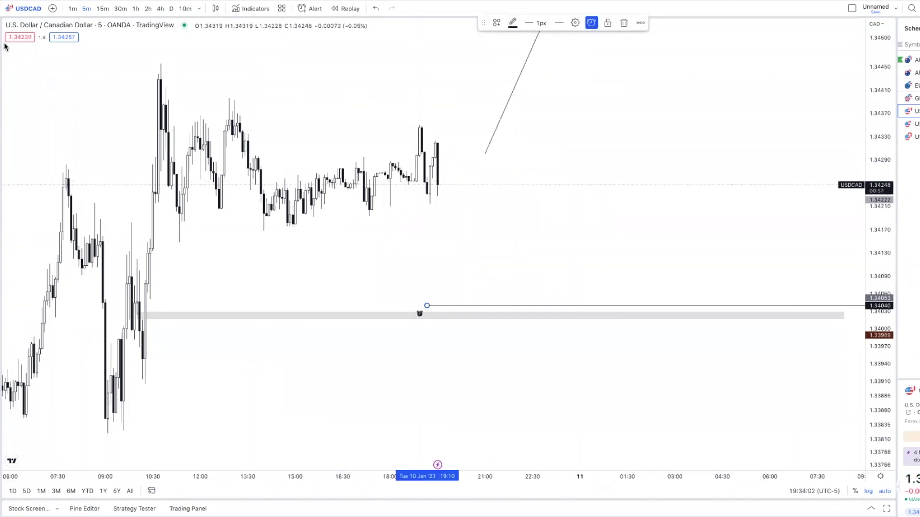
Draw a projected zigzag path from the latest candle down through the grey zone to about 1.34014, then up to about 1.34273 at 11 Jan 03:10
{"action": "left_click", "coordinate": [7, 215]}
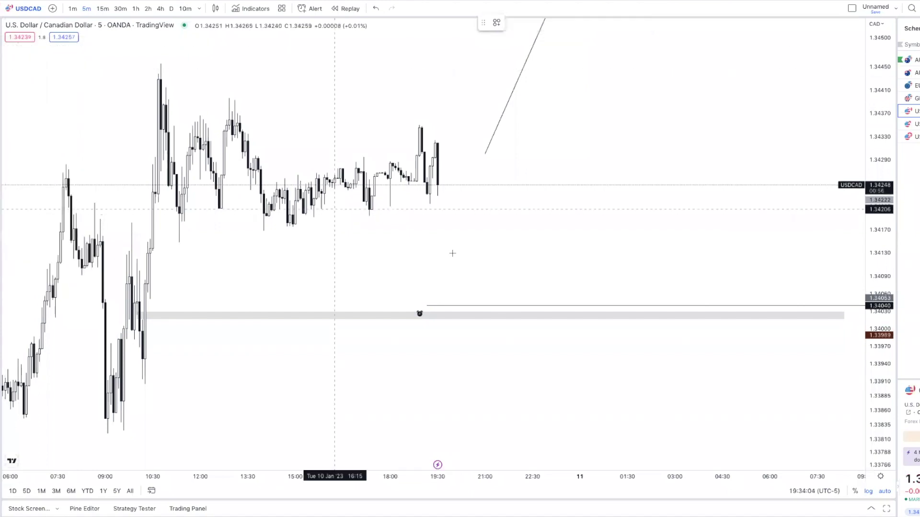
{"action": "left_click", "coordinate": [437, 194]}
{"action": "left_click", "coordinate": [461, 257]}
{"action": "left_click", "coordinate": [470, 239]}
{"action": "left_click", "coordinate": [482, 281]}
{"action": "left_click", "coordinate": [520, 250]}
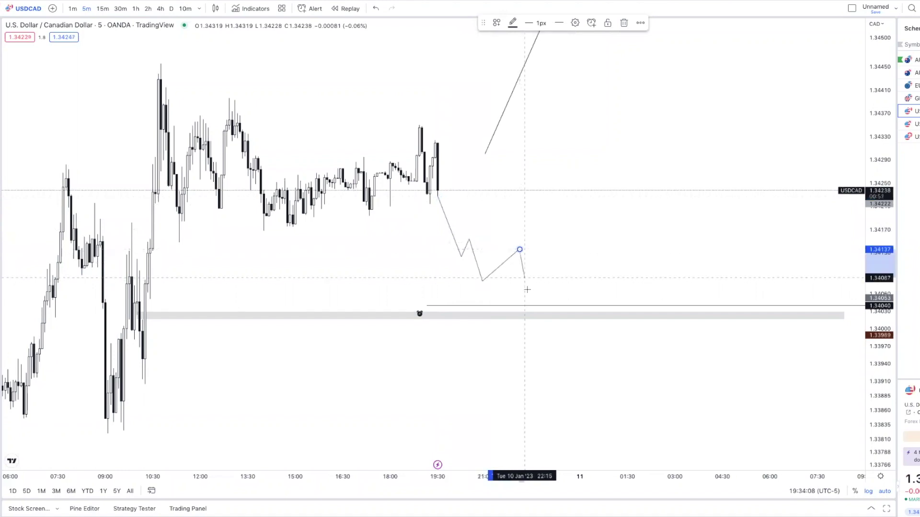
{"action": "left_click", "coordinate": [532, 294]}
{"action": "left_click", "coordinate": [542, 278]}
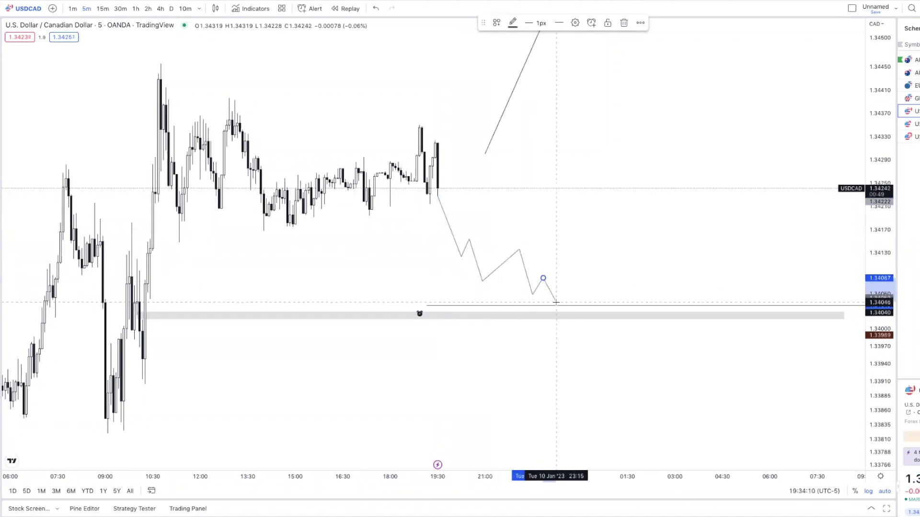
{"action": "left_click", "coordinate": [582, 320]}
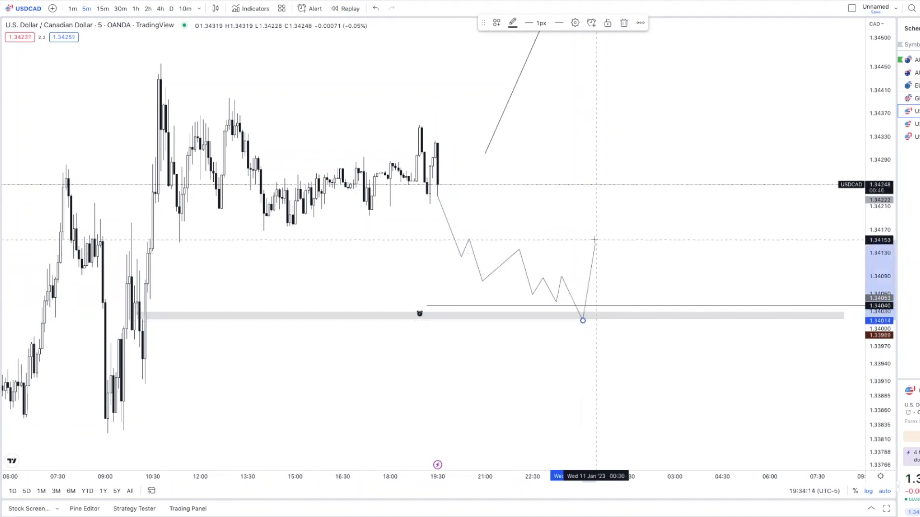
{"action": "left_click", "coordinate": [615, 295]}
{"action": "double_click", "coordinate": [681, 169]}
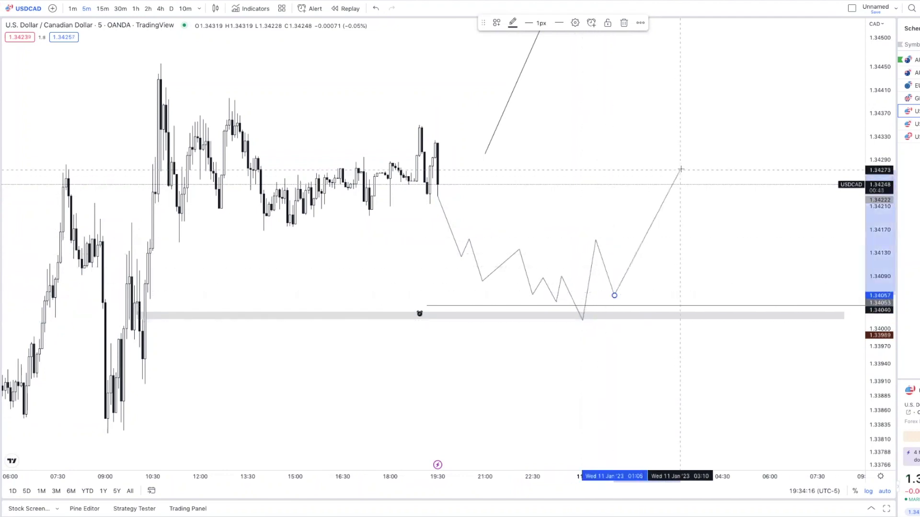
Draw a horizontal trend line under the projected schematic's lows at about 1.34060, from 10 Jan 22:30 to 11 Jan 08:05
{"action": "left_click", "coordinate": [533, 293]}
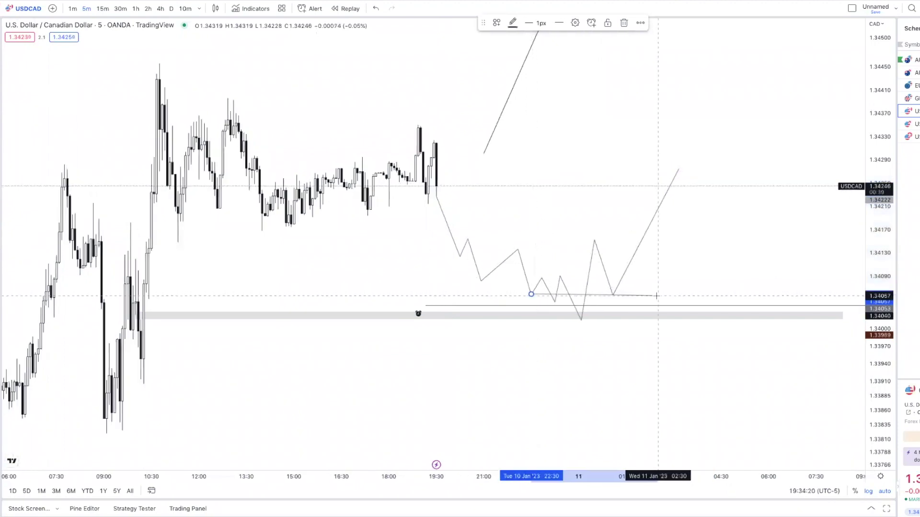
{"action": "scroll", "coordinate": [655, 296], "scroll_direction": "right", "scroll_amount": 3}
{"action": "scroll", "coordinate": [656, 296], "scroll_direction": "right", "scroll_amount": 3}
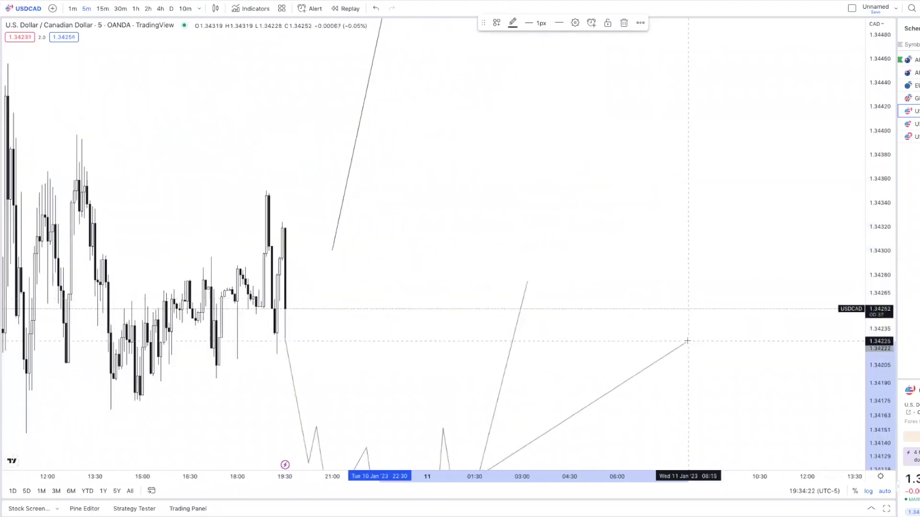
{"action": "scroll", "coordinate": [687, 338], "scroll_direction": "left", "scroll_amount": 3}
{"action": "left_click", "coordinate": [704, 293]}
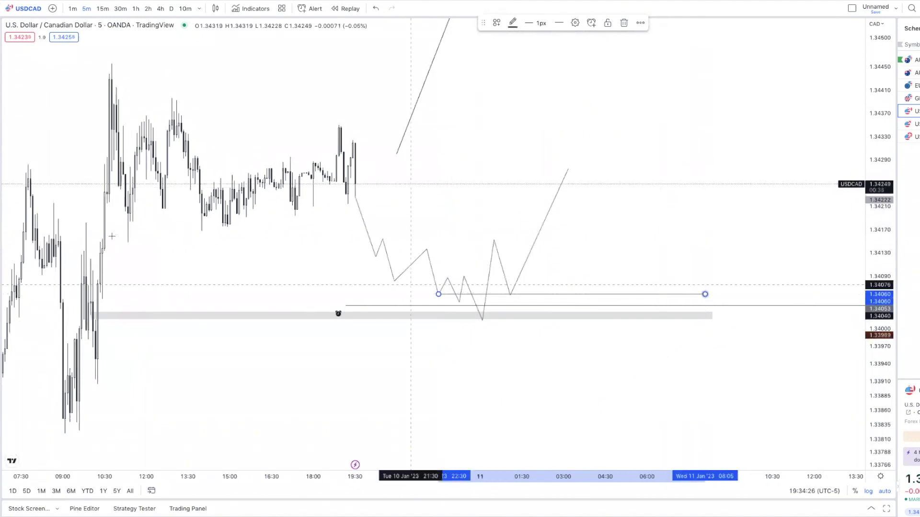